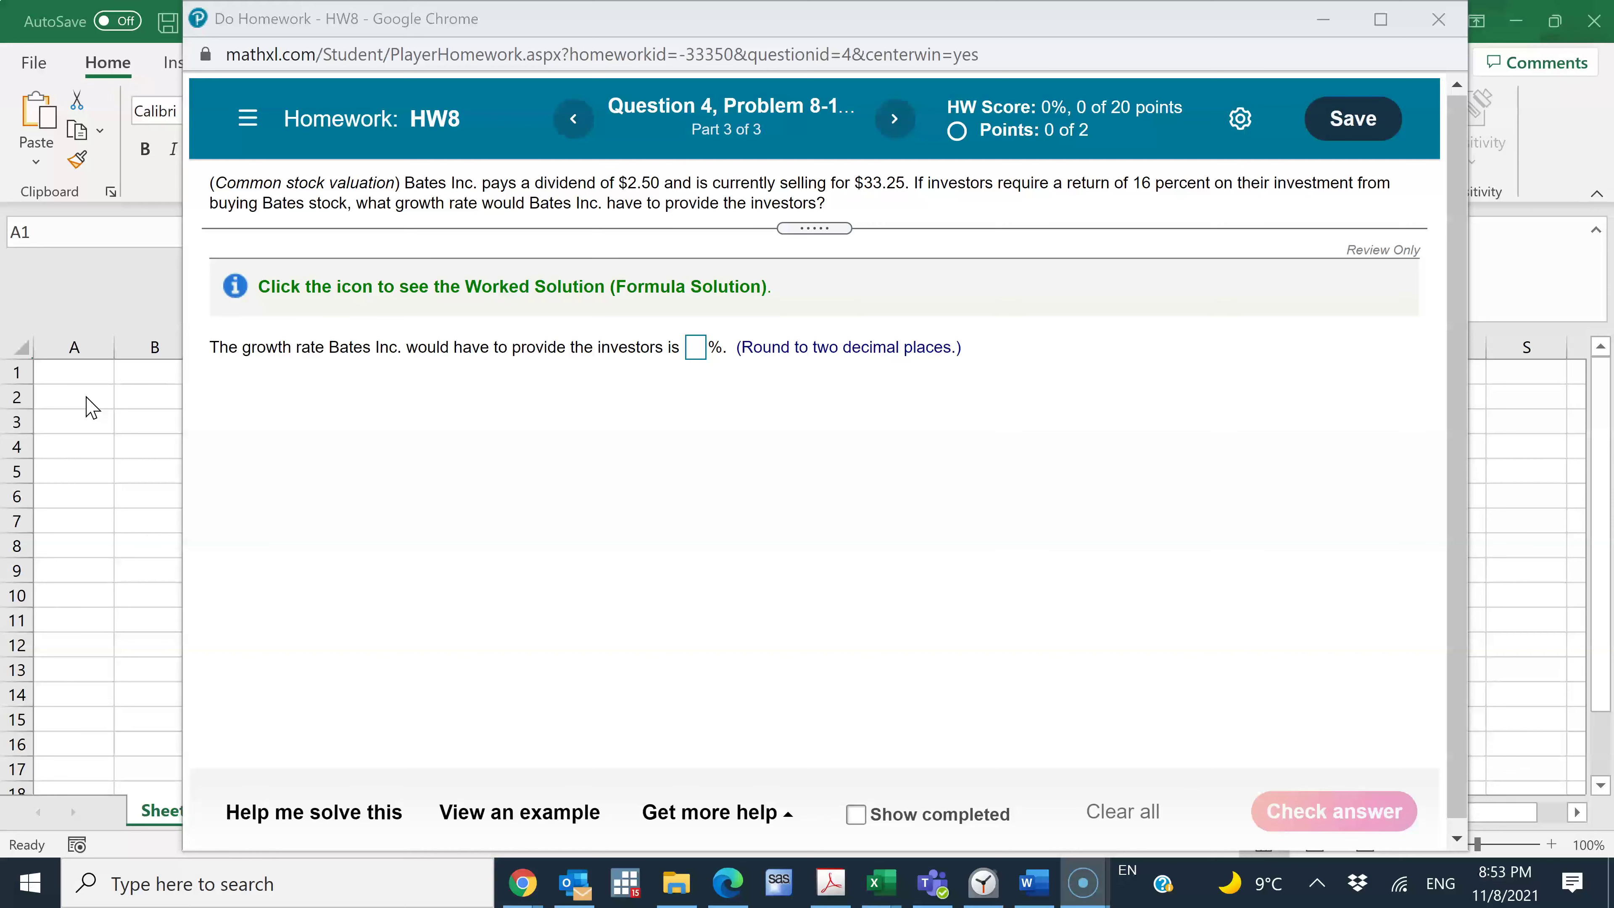
Step: Switch to the blank Excel workbook and enter the label D0 in A1 with the dividend $2.50 in B1
left_click(89, 378)
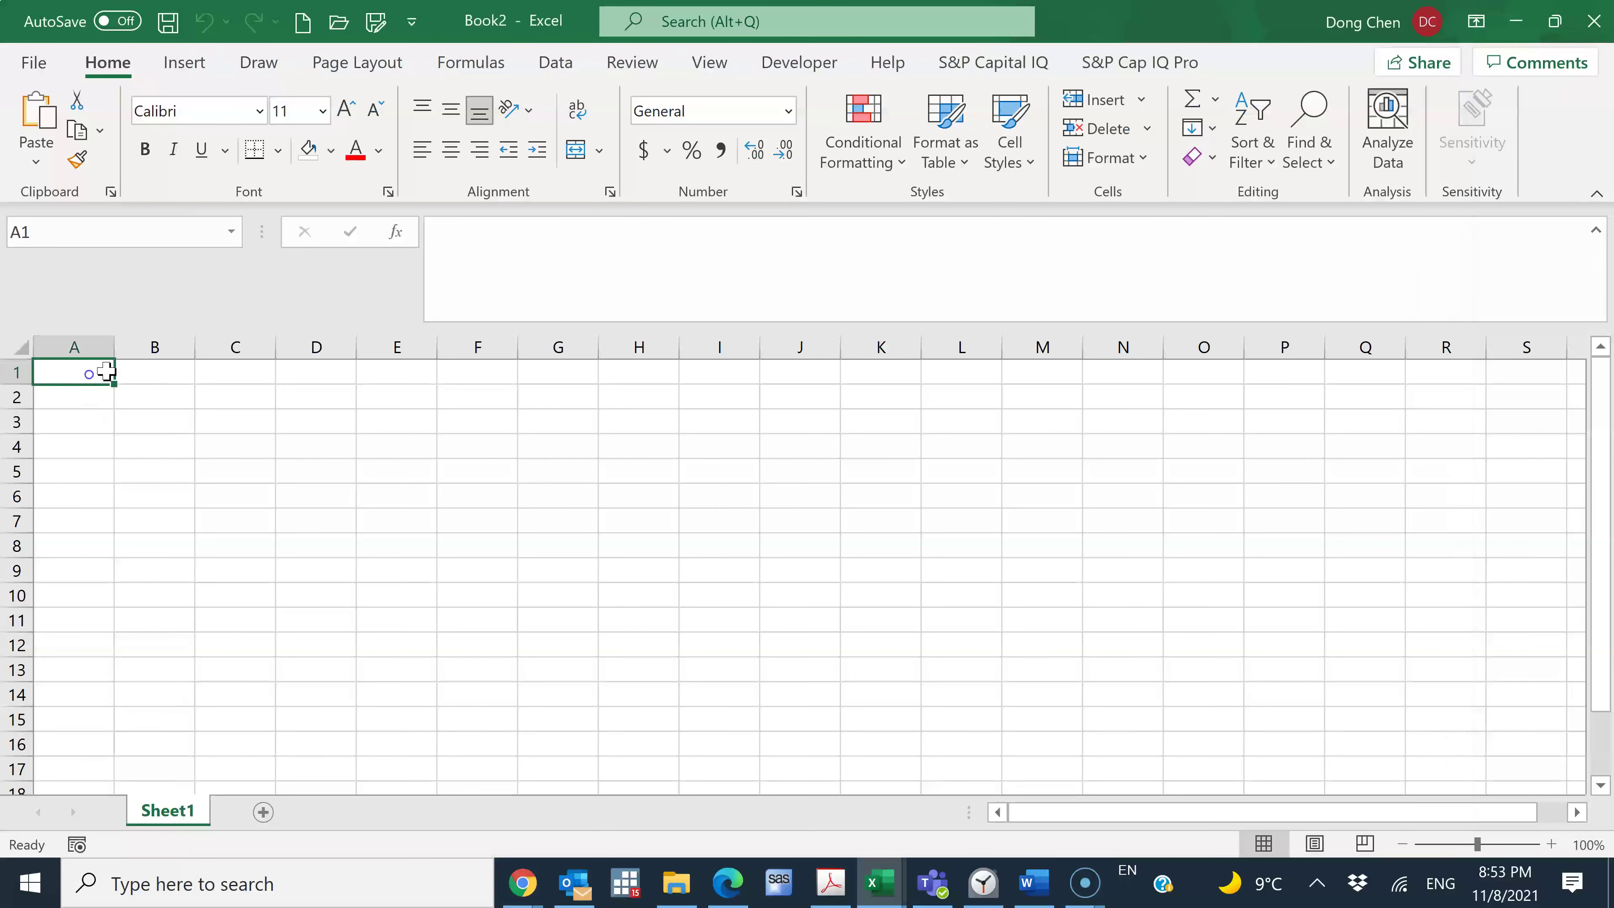
type("D")
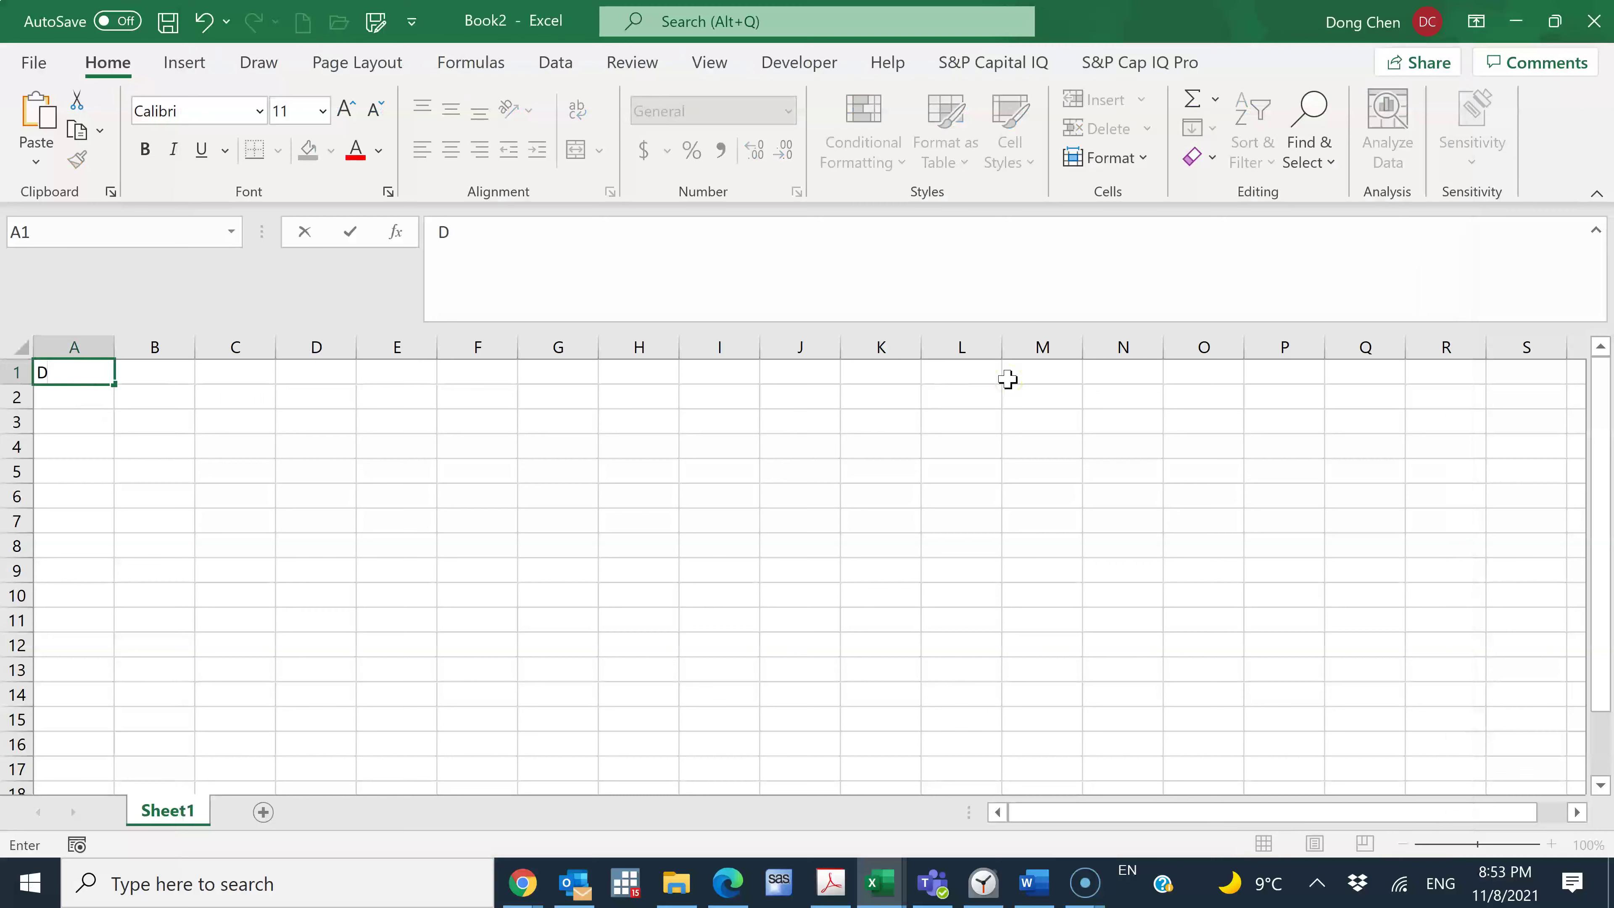
type("0")
key("Tab")
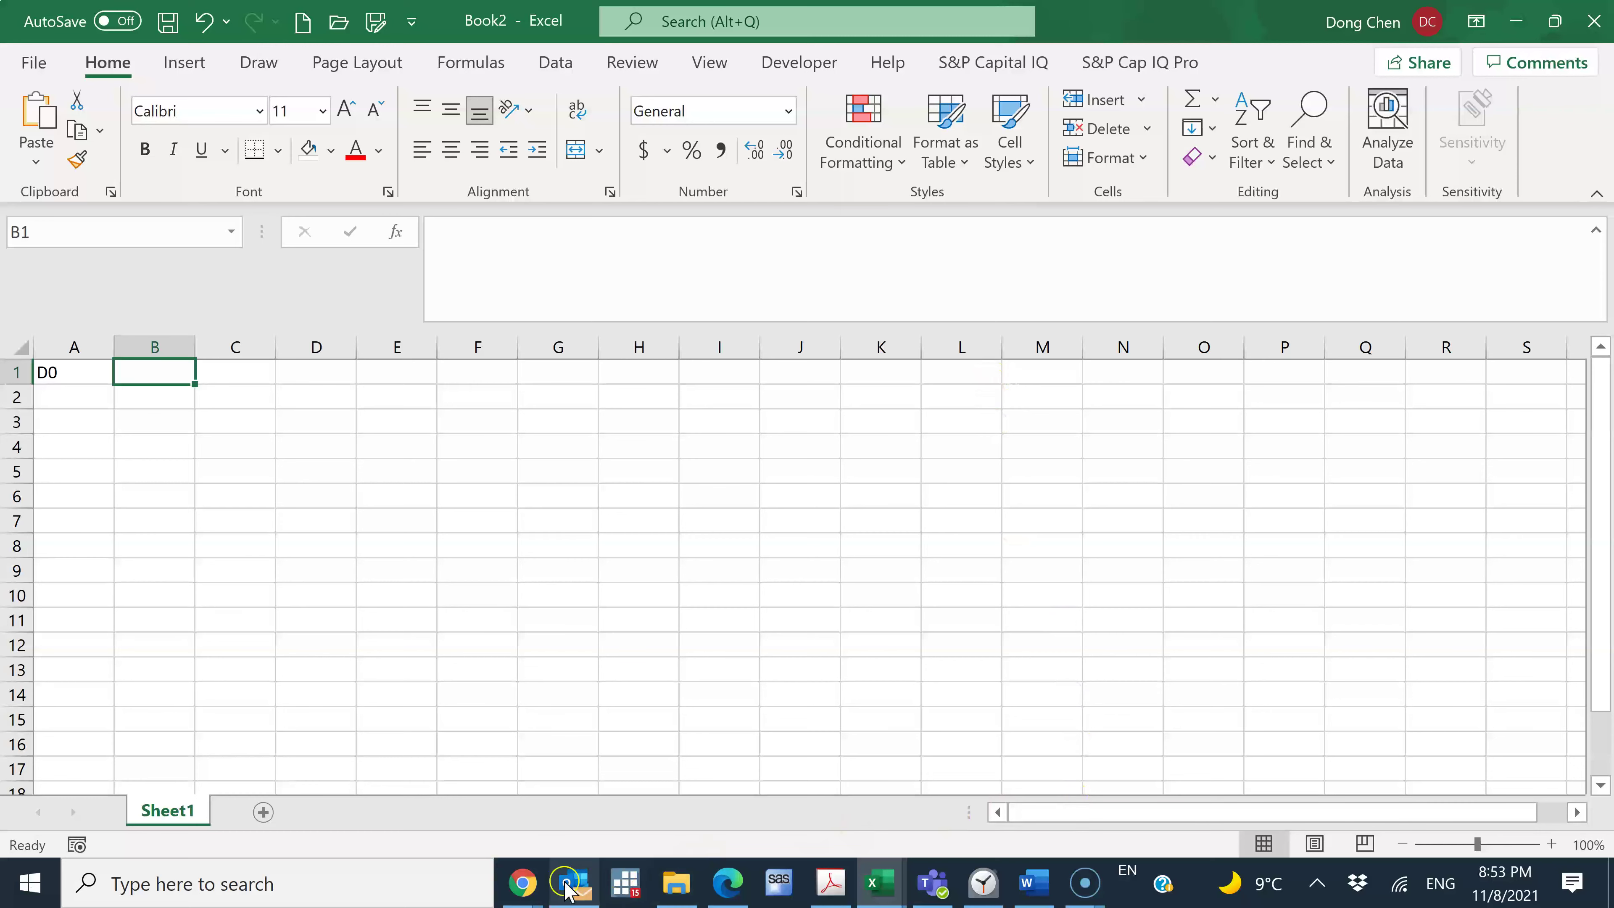
left_click(521, 885)
left_click(623, 761)
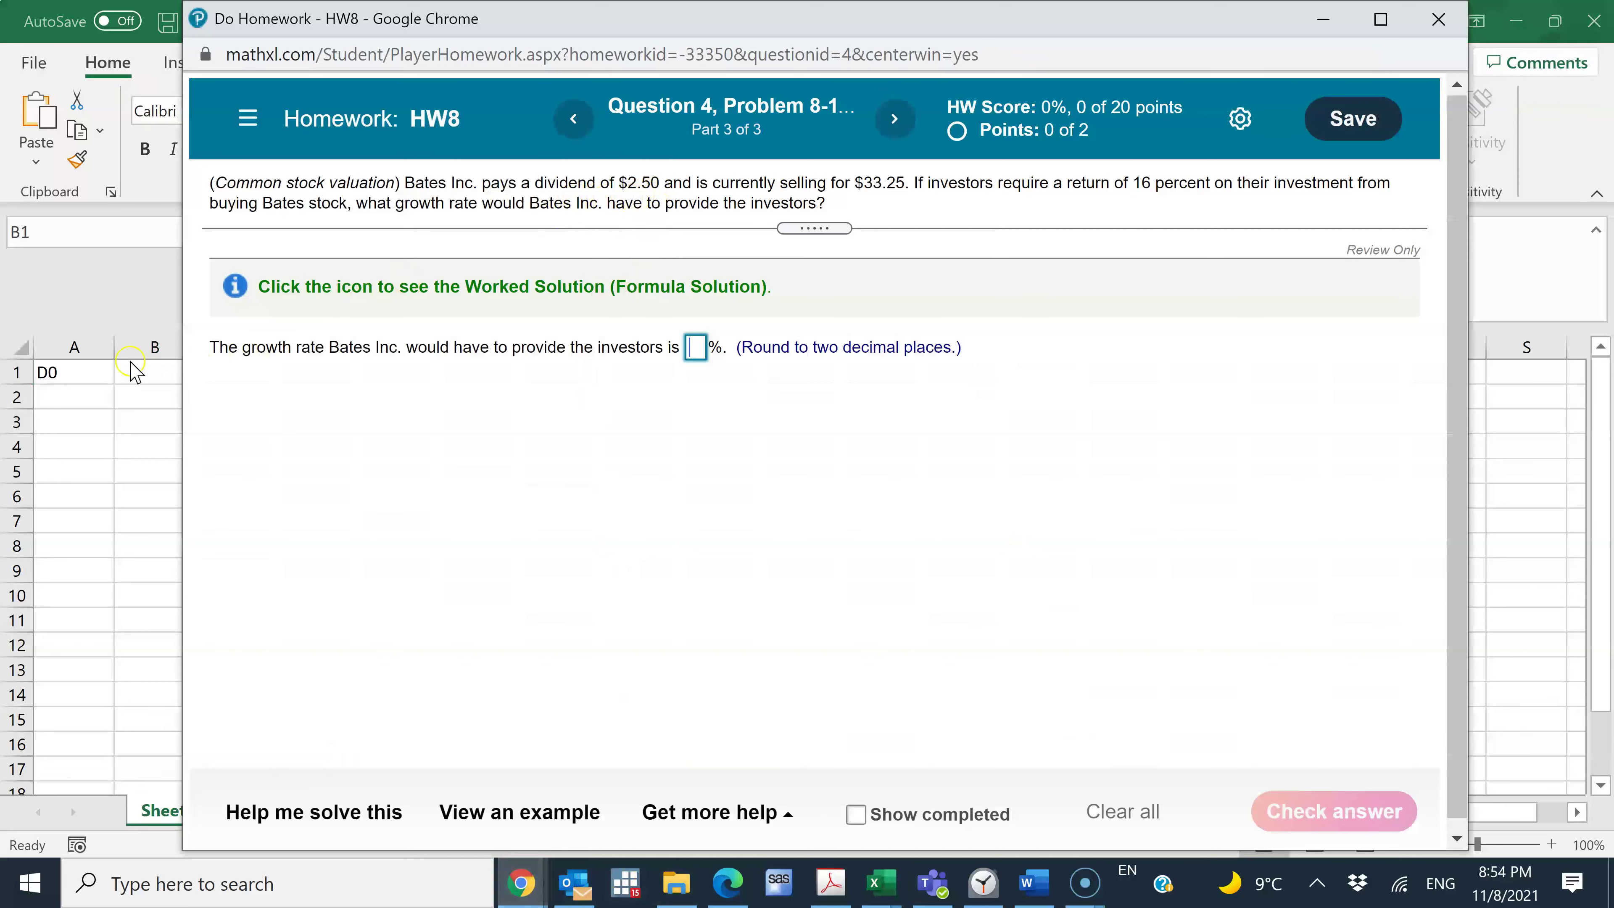
left_click(80, 376)
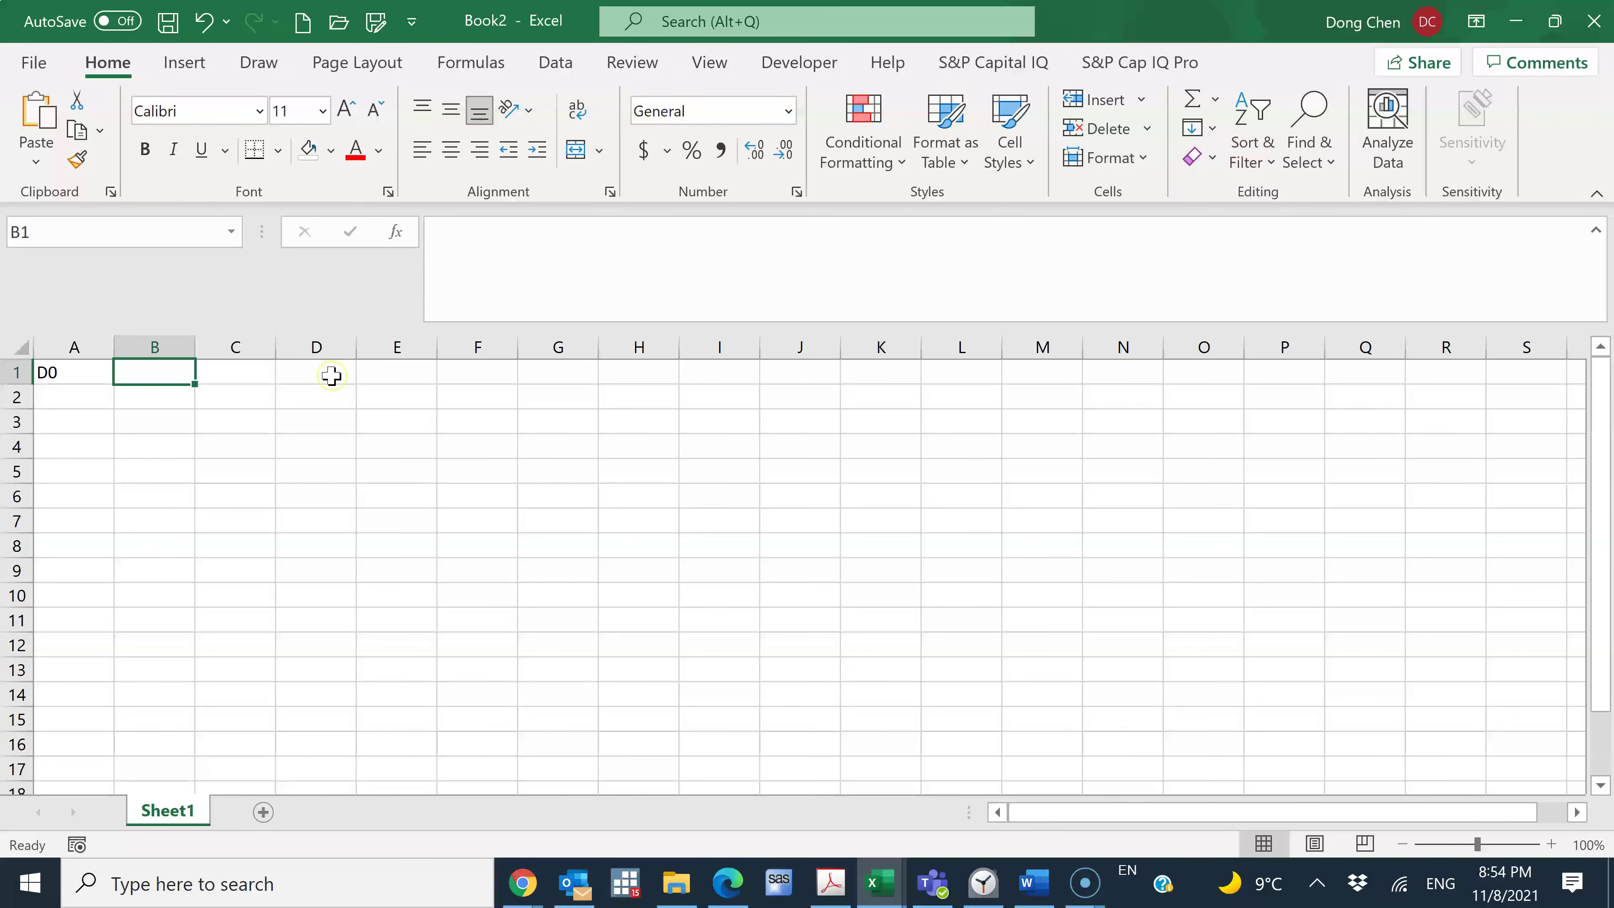
type("$2.50")
key("Return")
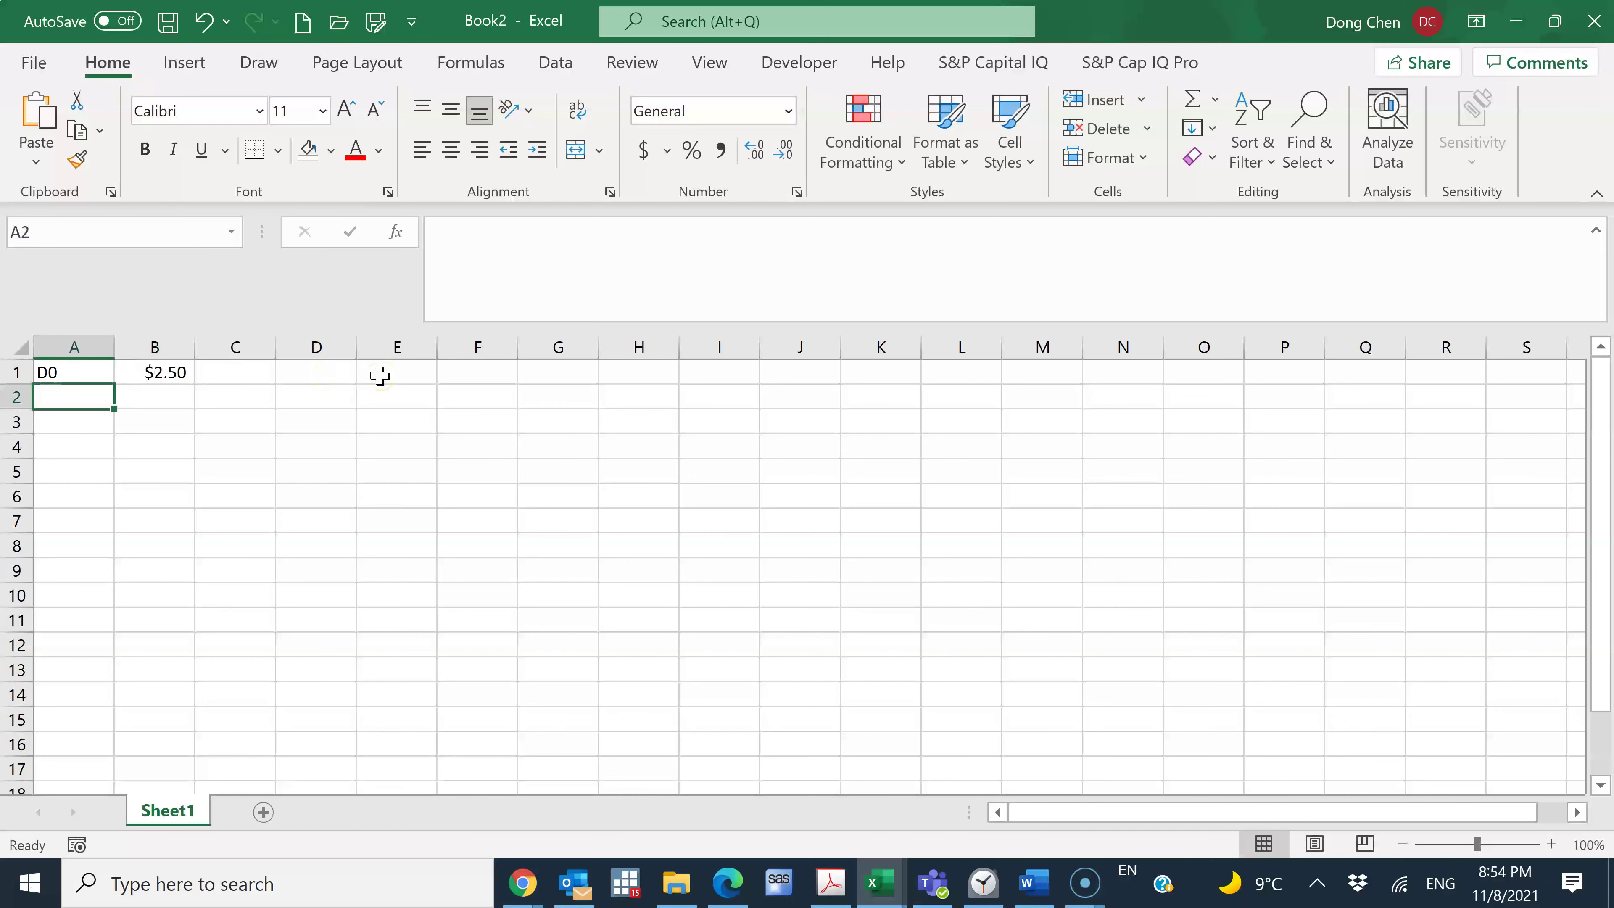
Step: Enter the label g for the growth rate in cell A2 and consult the homework question
key("alt+Tab")
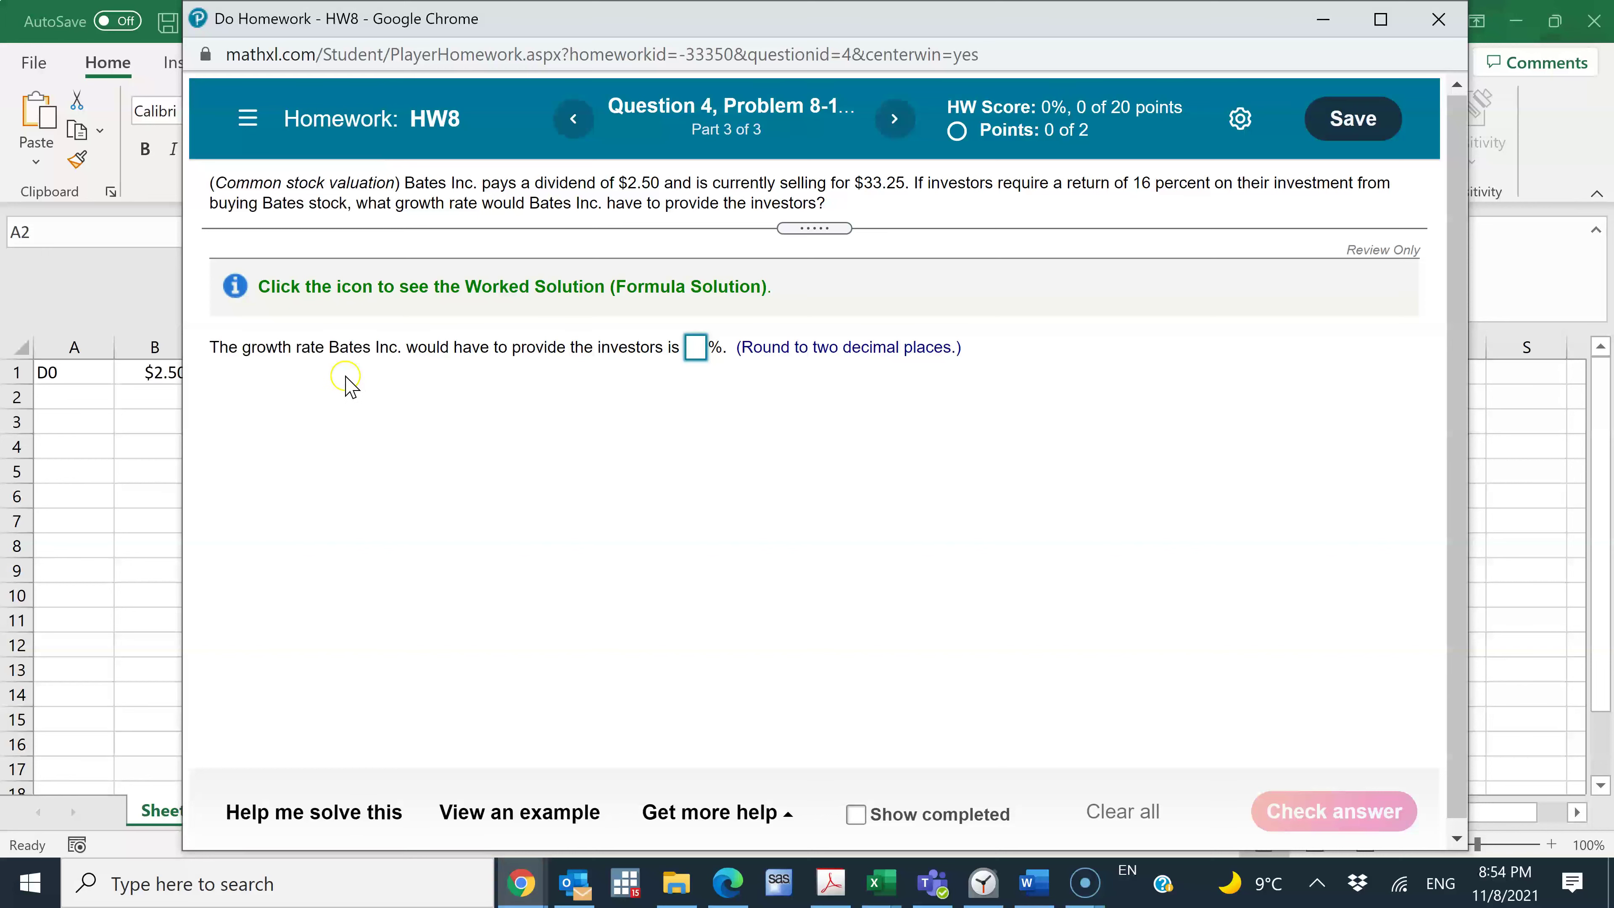
left_click(91, 404)
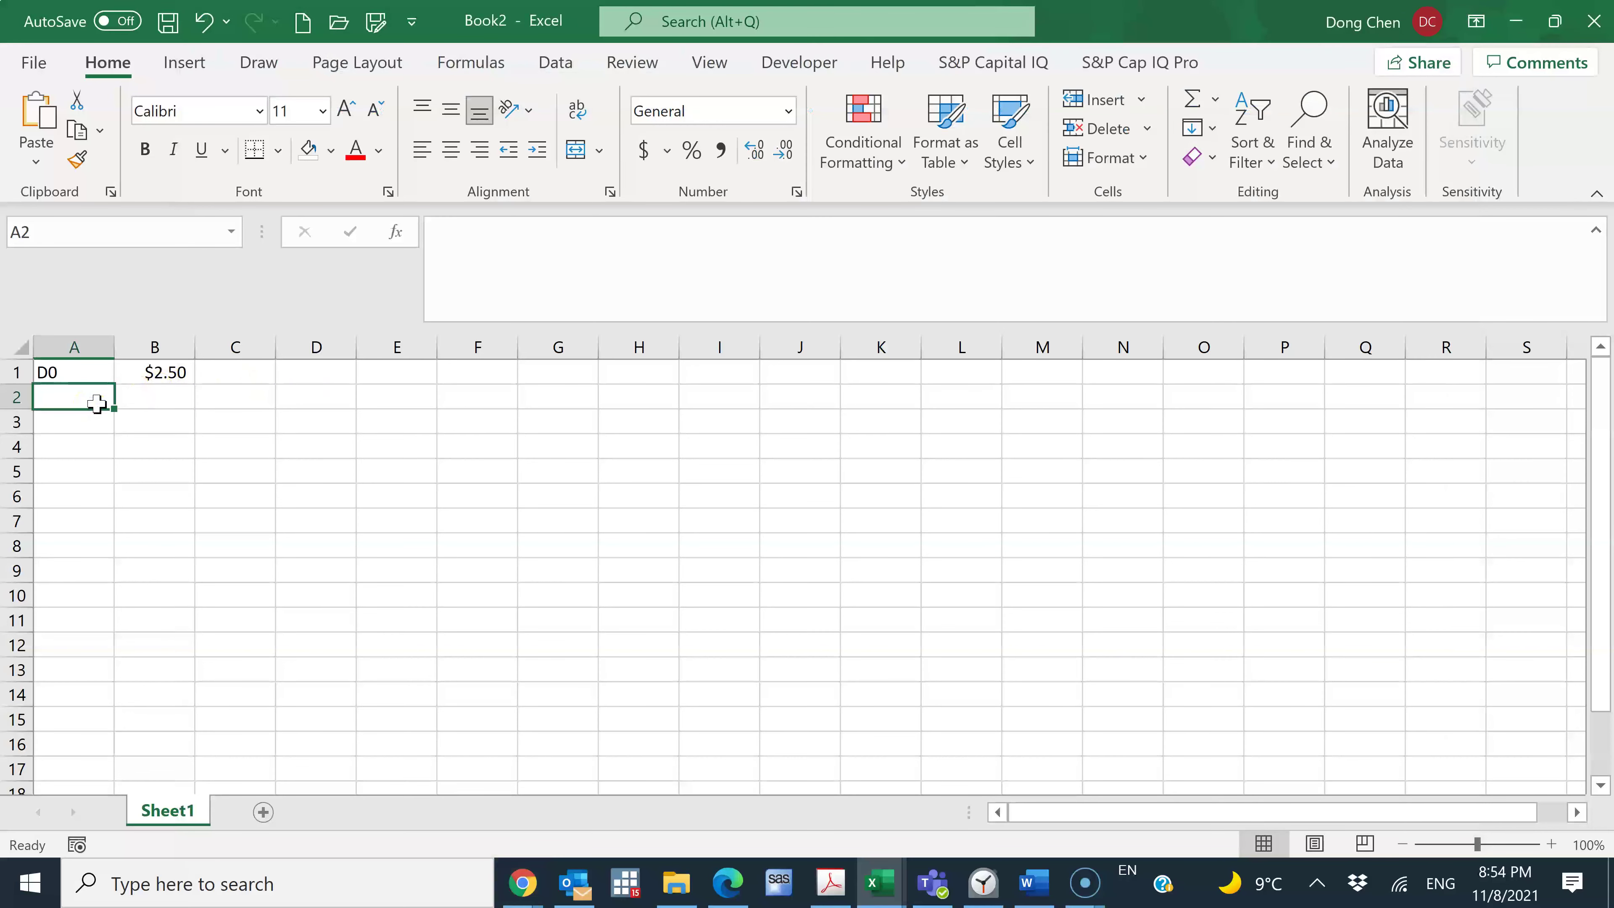
type("g")
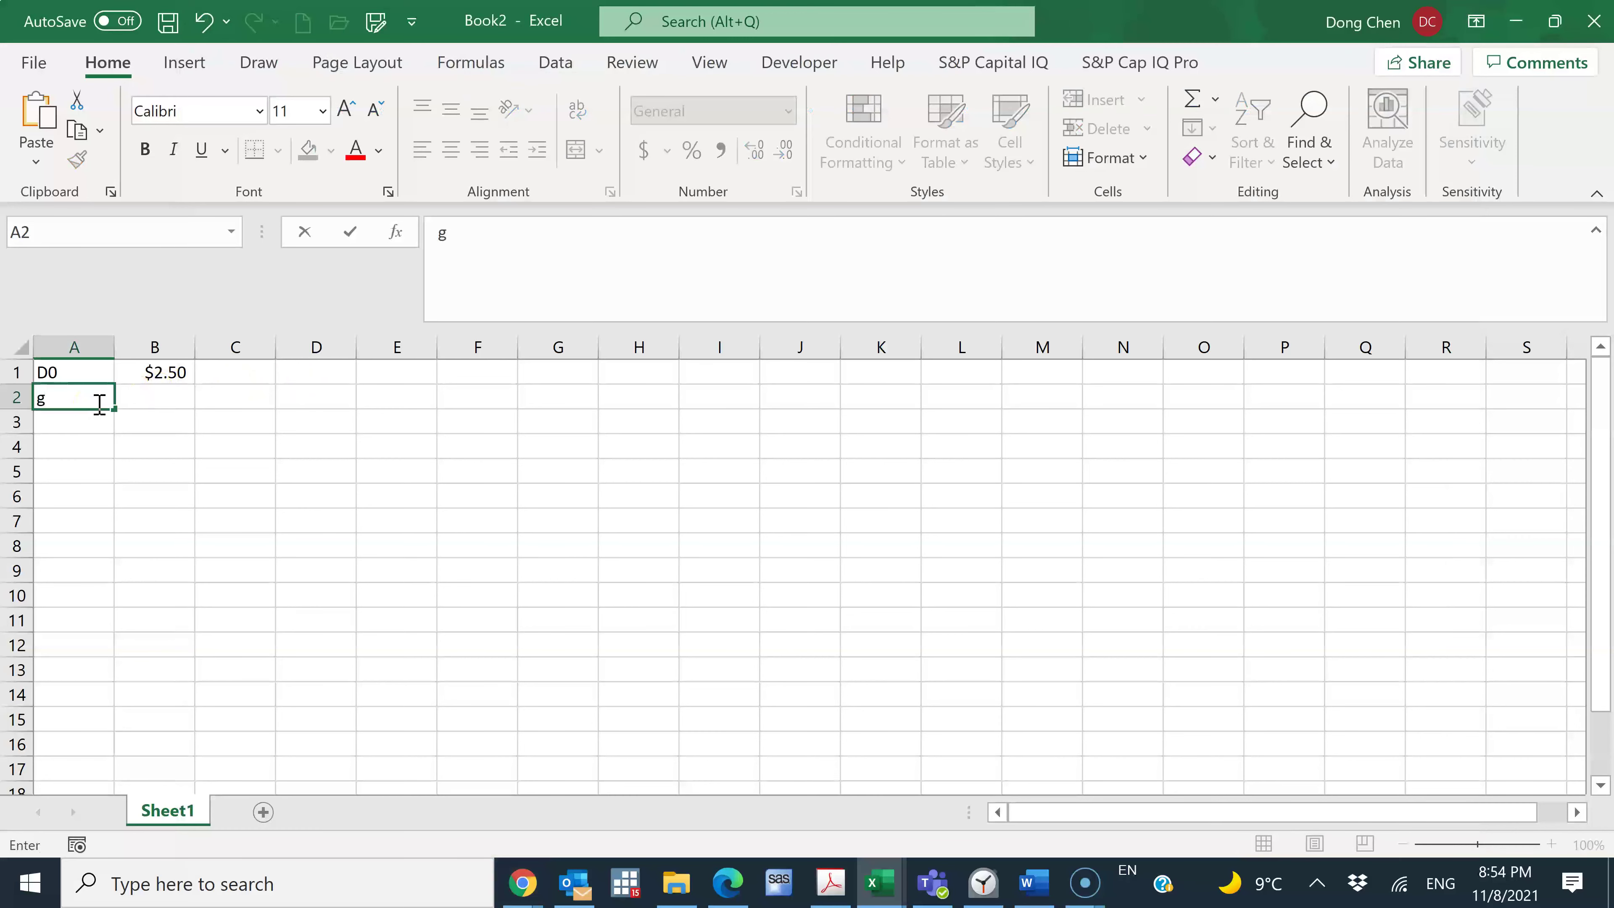
key("Tab")
key("alt+Tab")
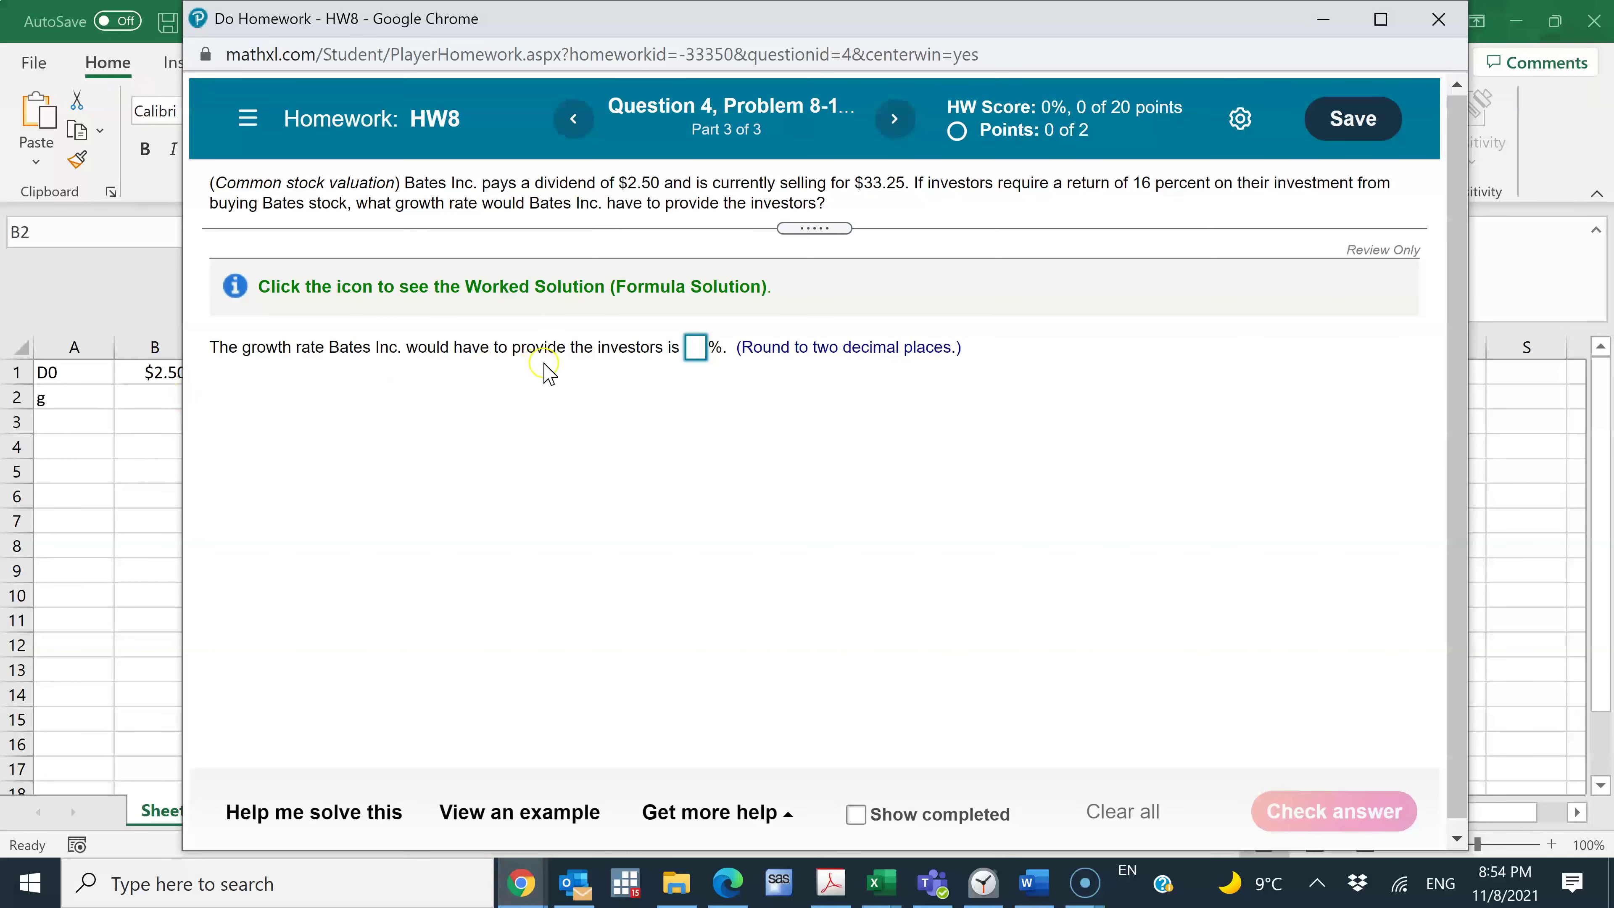
Step: Enter 30% as the guessed growth rate in cell B2 of the worksheet
left_click(155, 404)
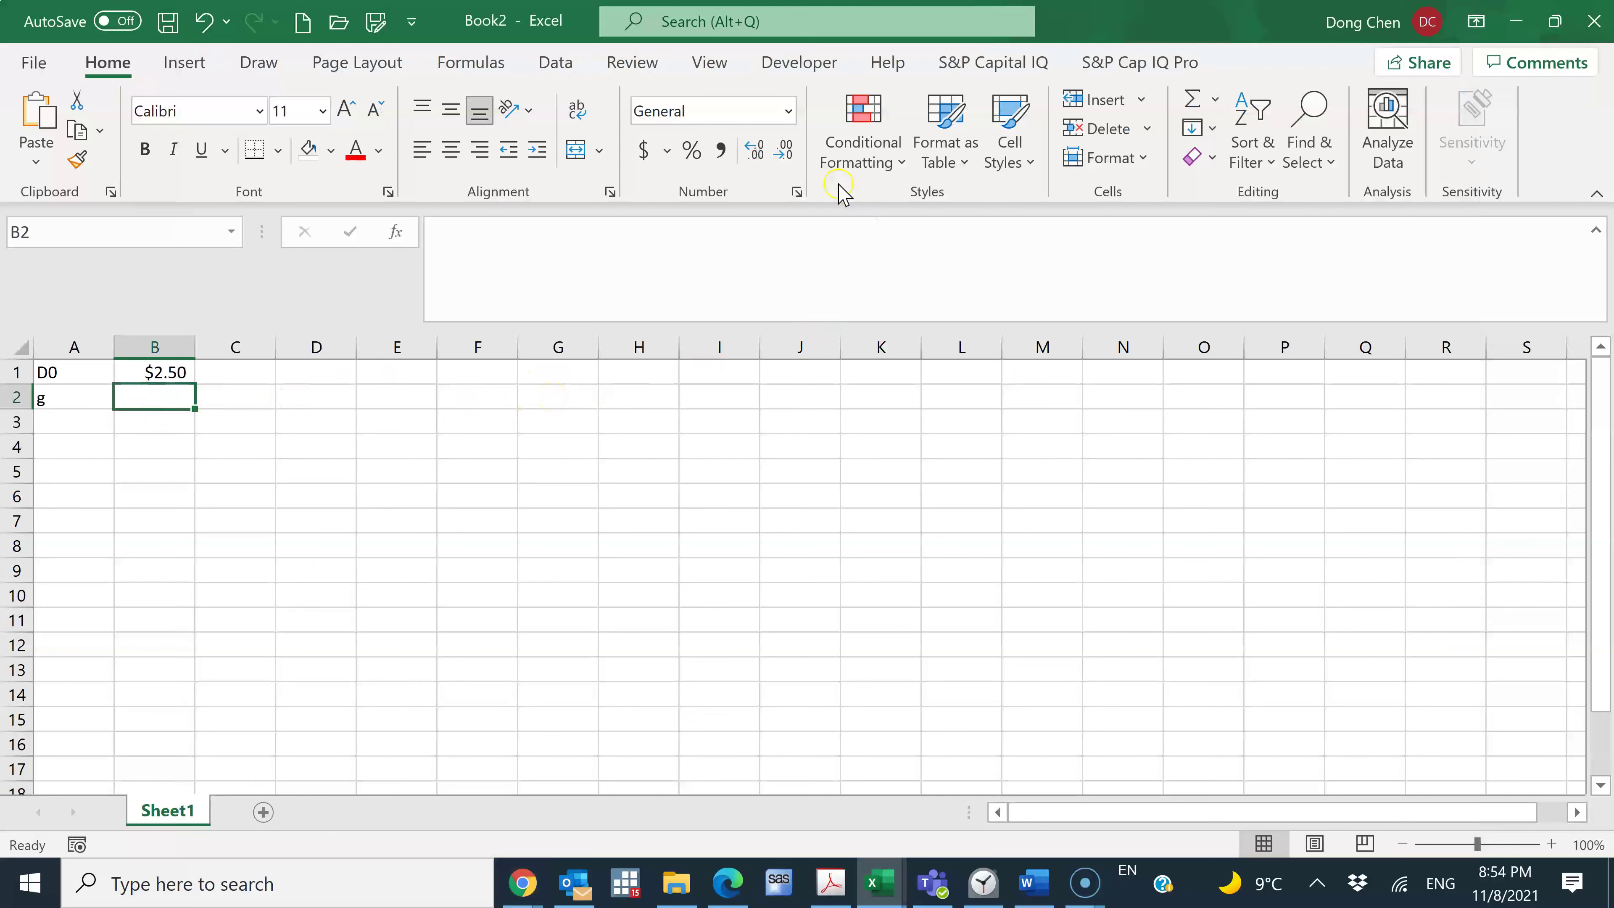
left_click(557, 63)
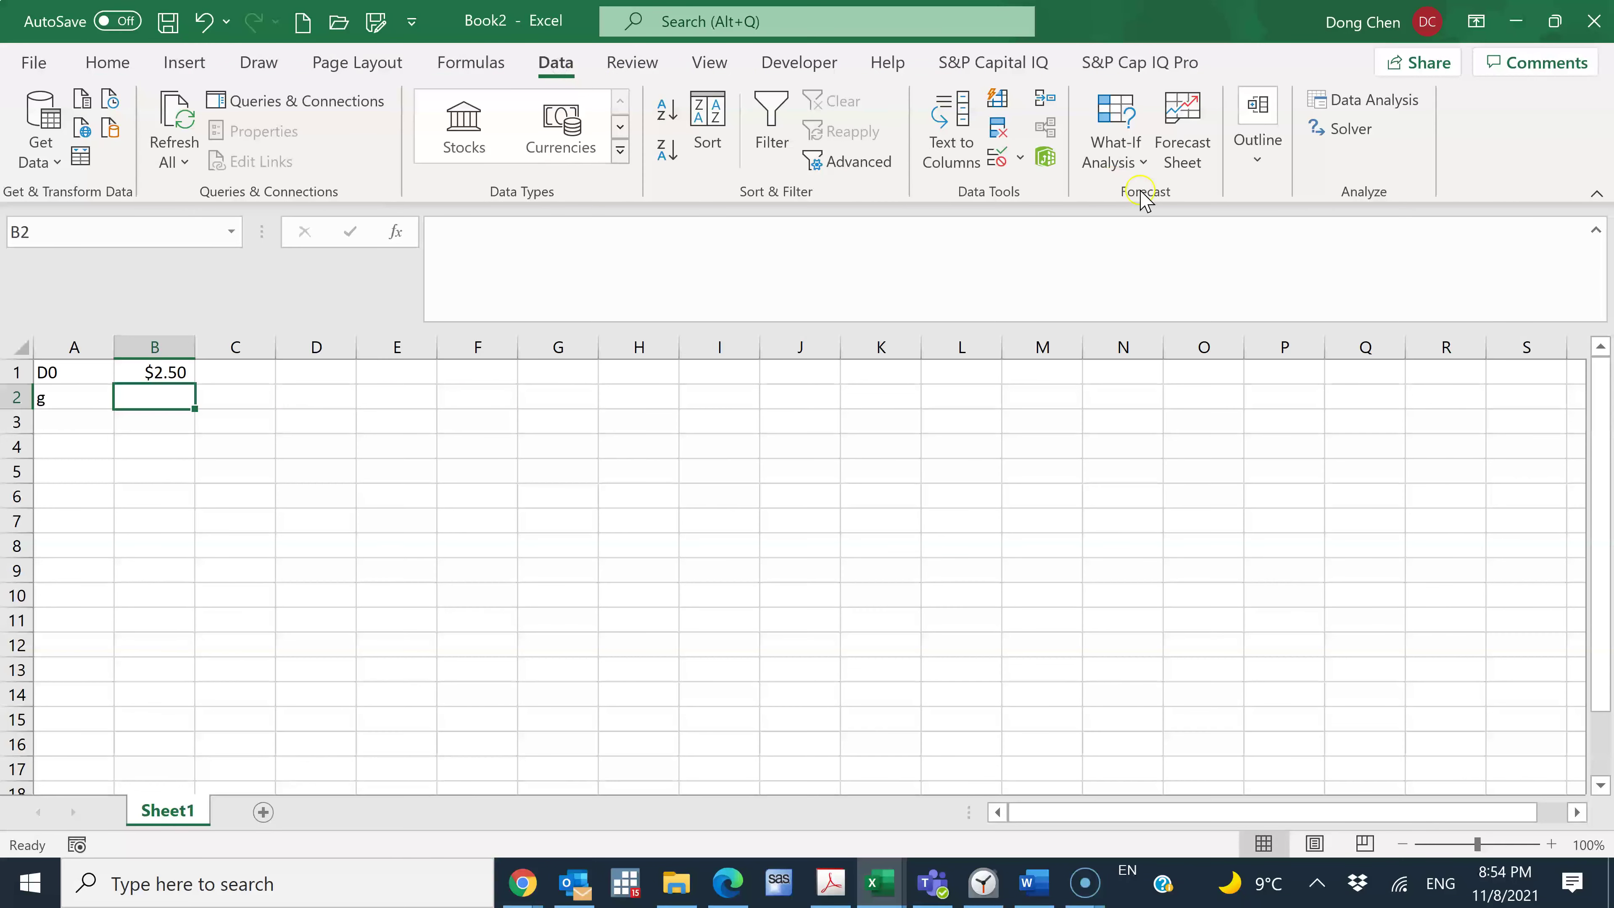
left_click(1128, 163)
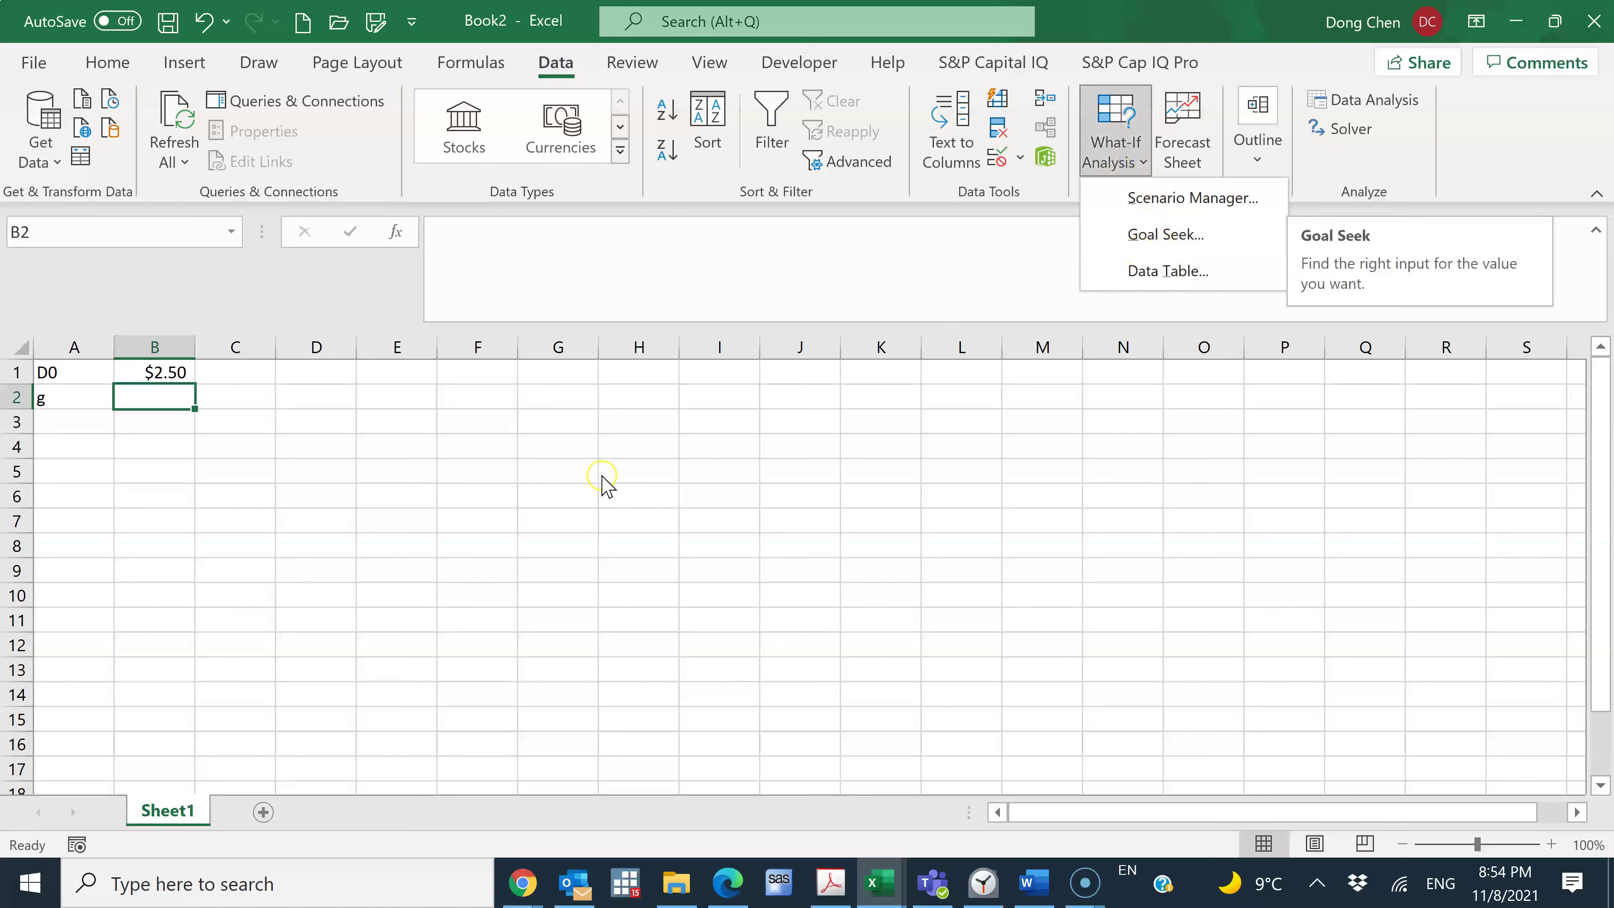
left_click(176, 418)
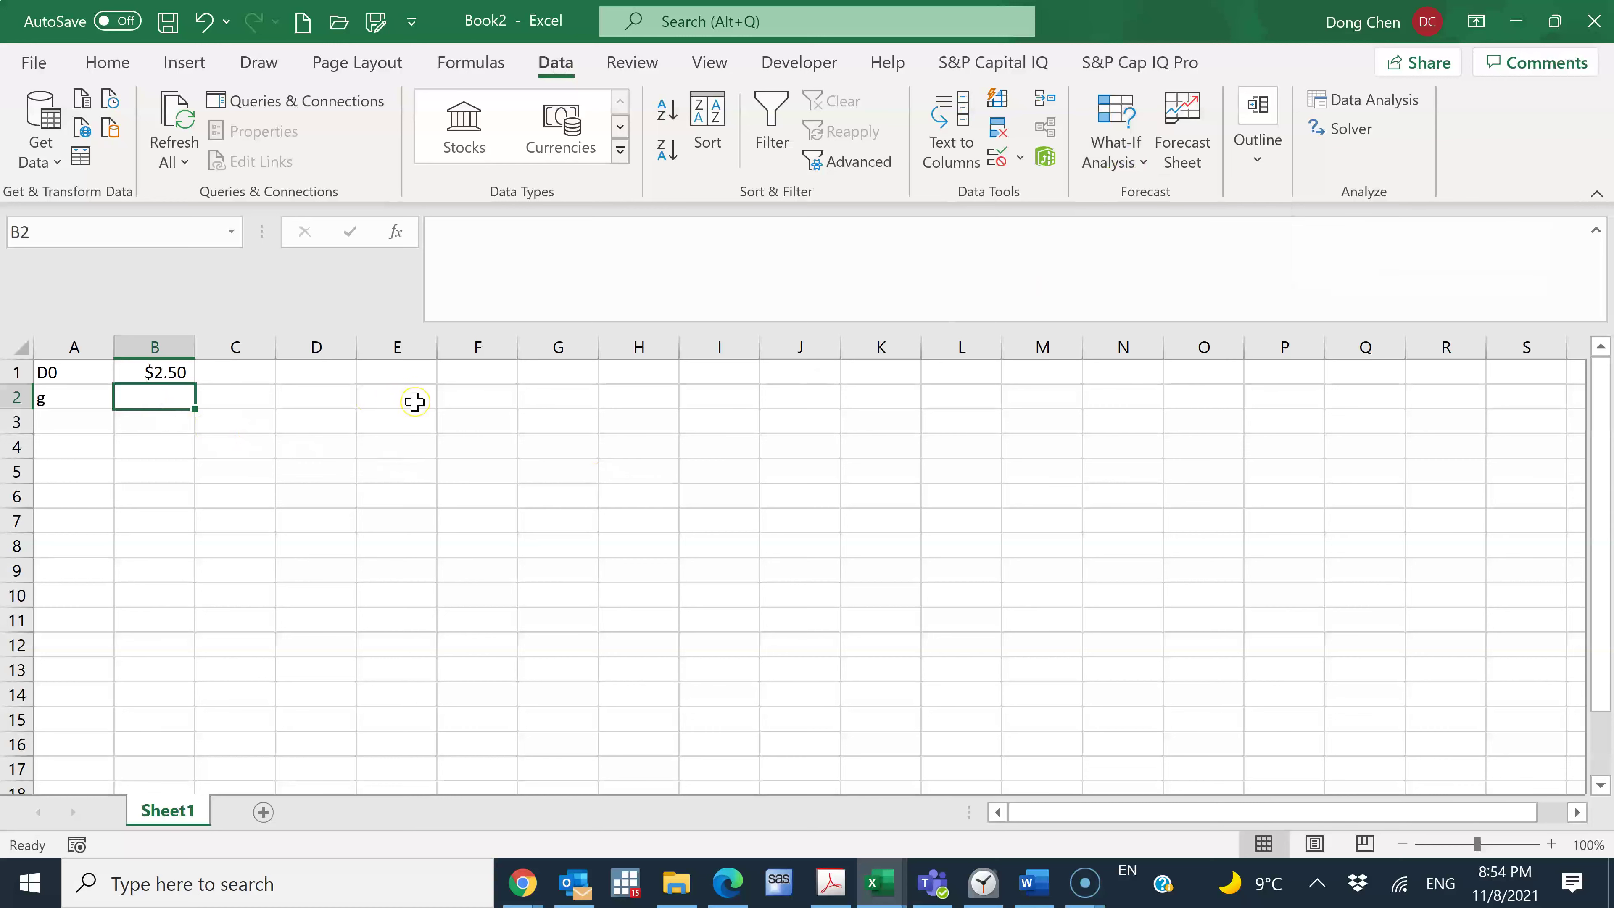
type("30%")
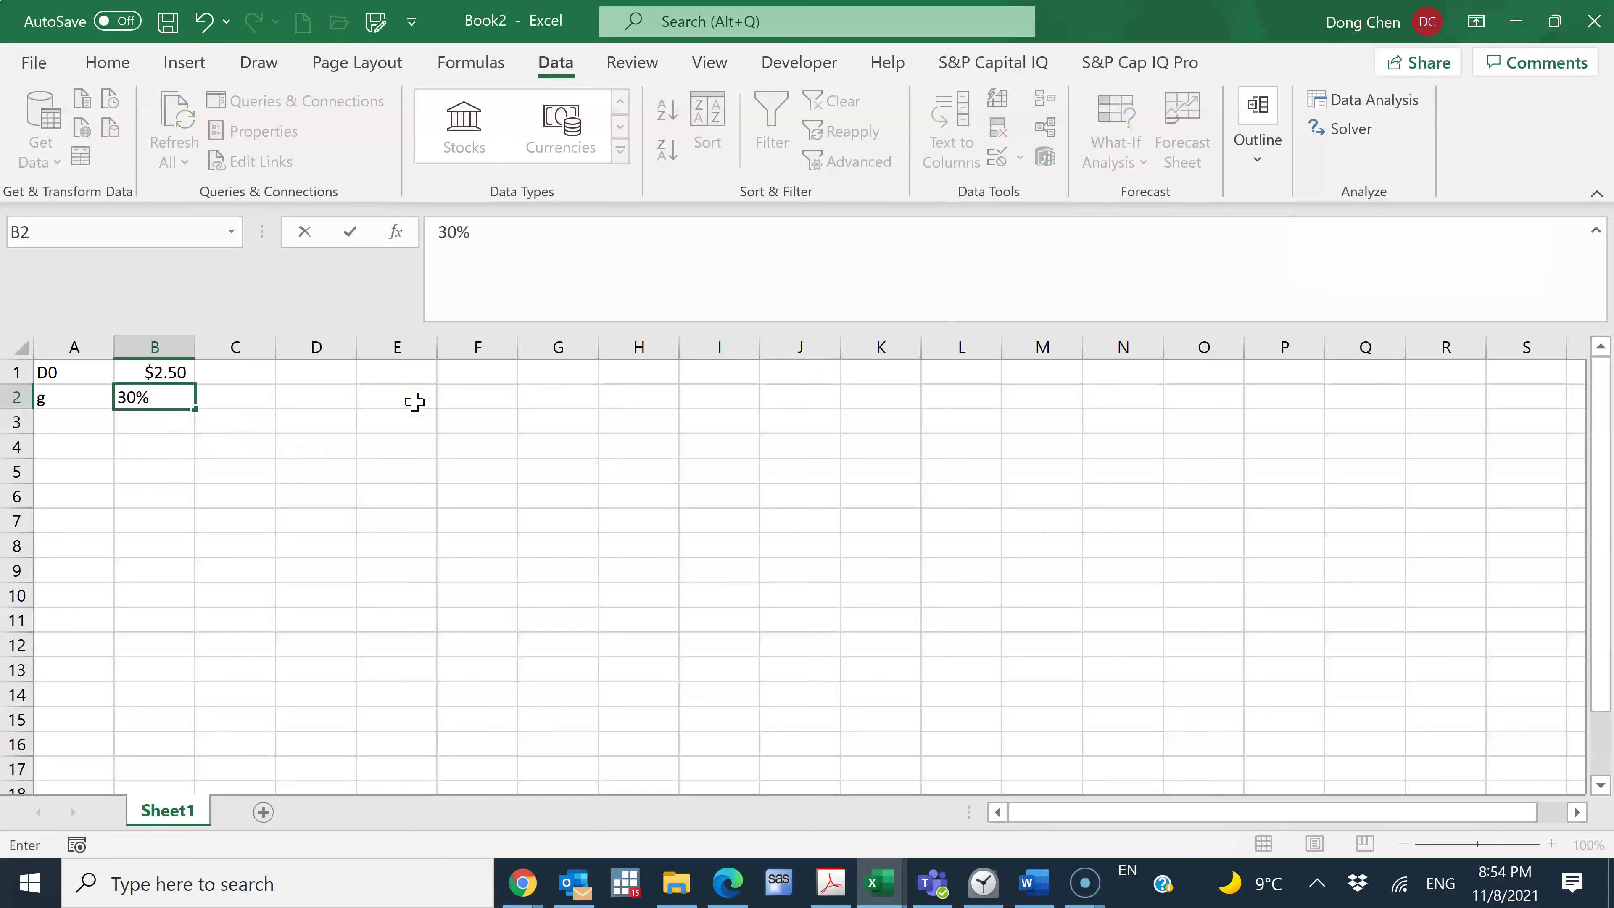
key("Return")
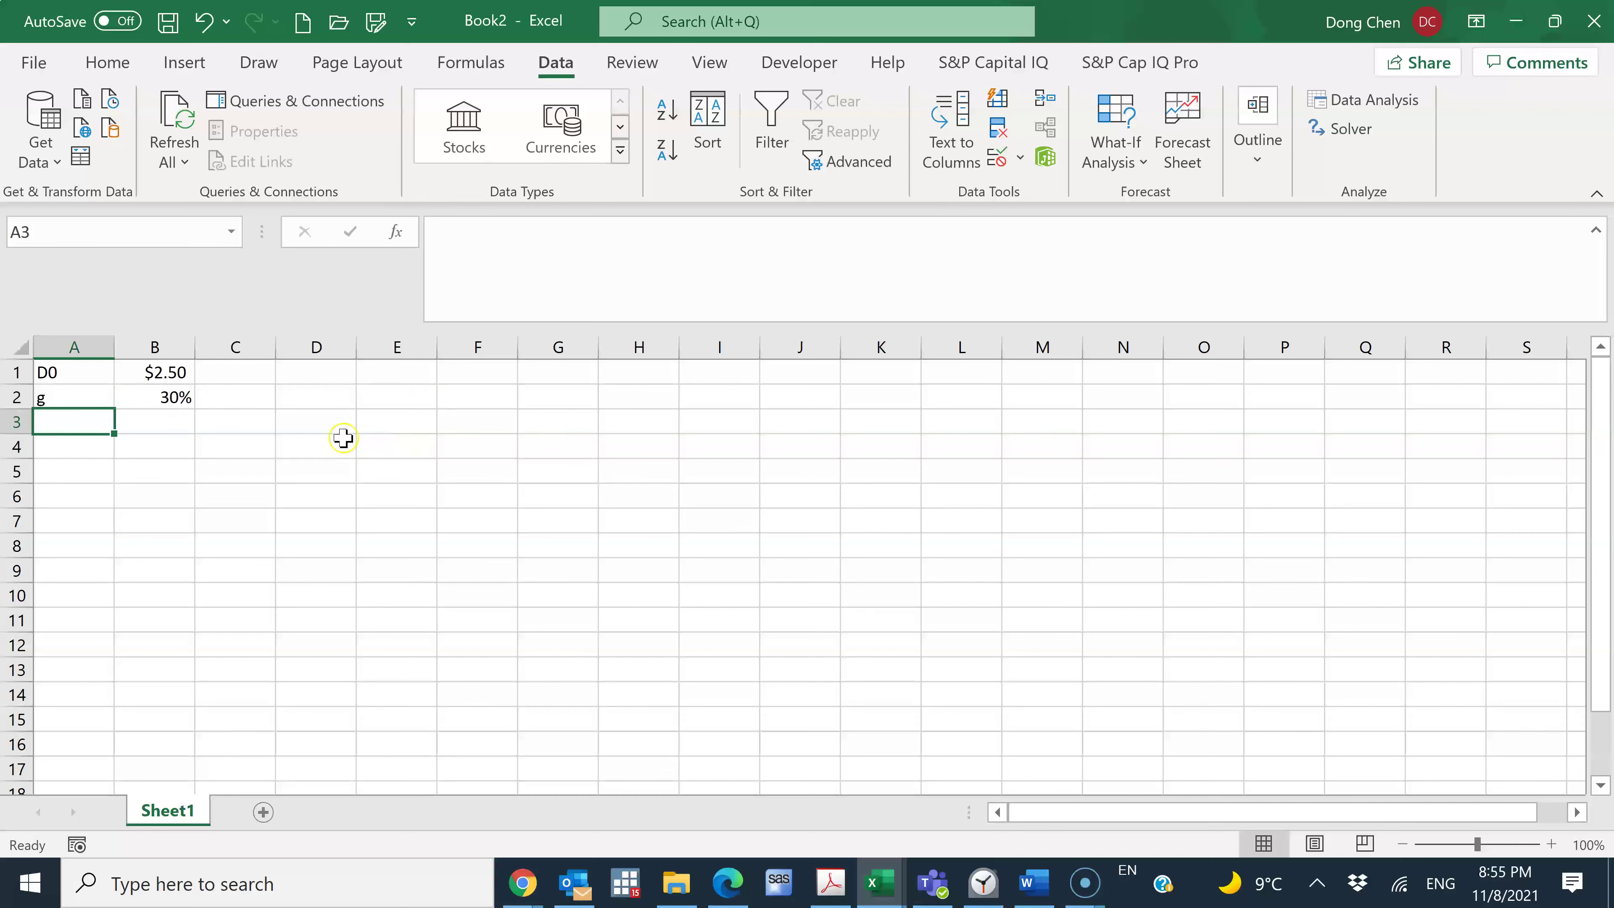
Step: Check the required return in the homework question and set the guessed growth rate in B2 to 10%
left_click(168, 406)
left_click(479, 230)
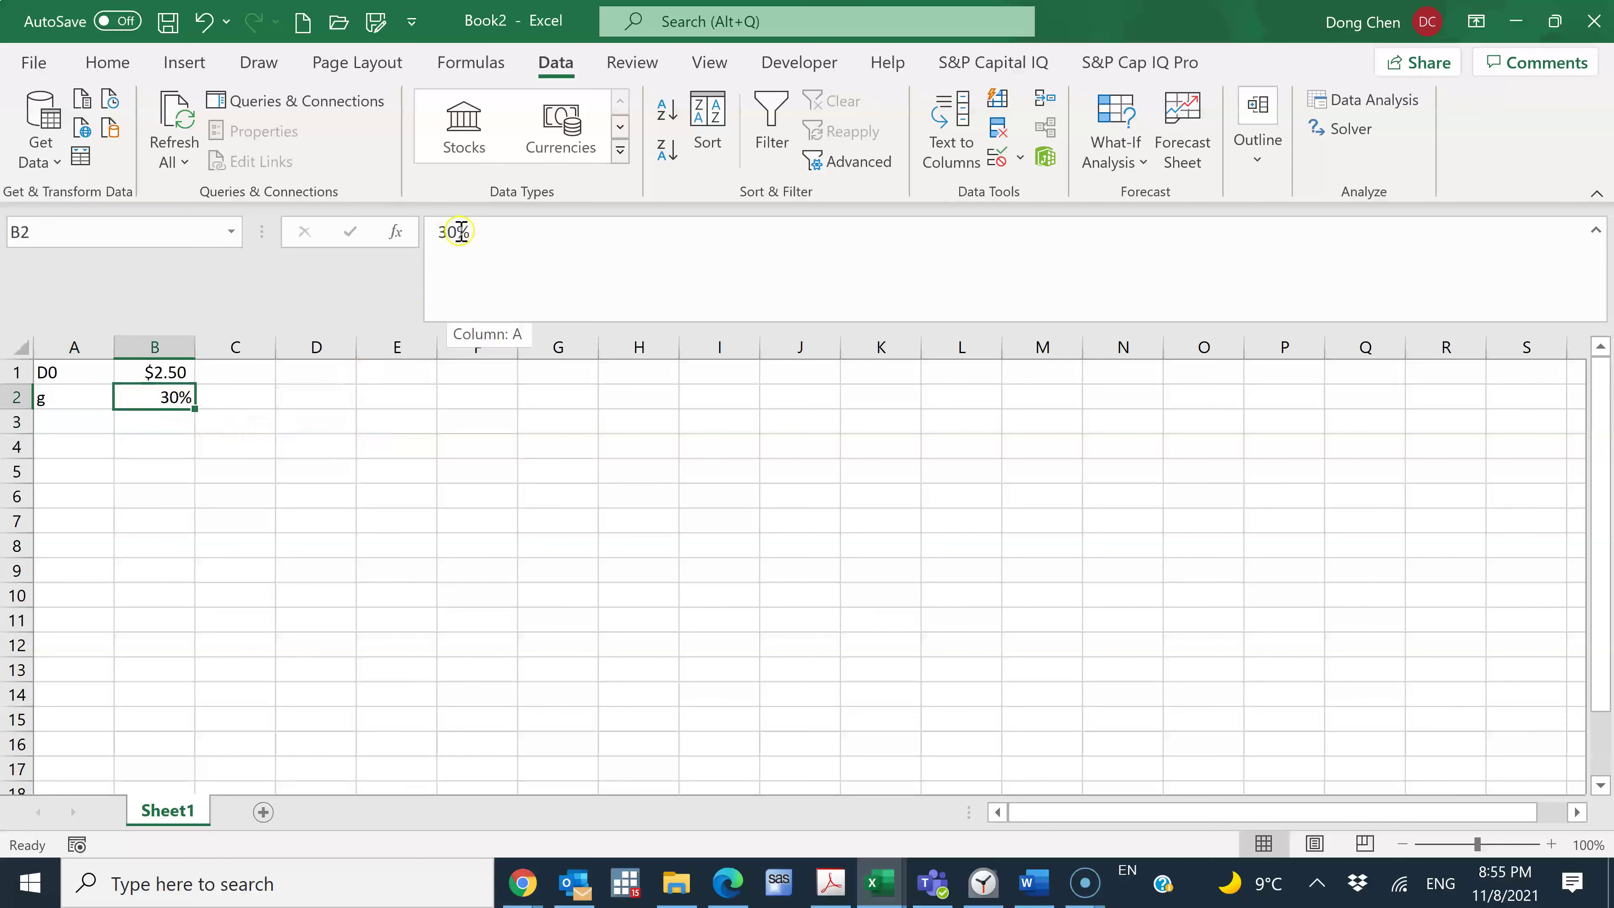
key("alt+Tab")
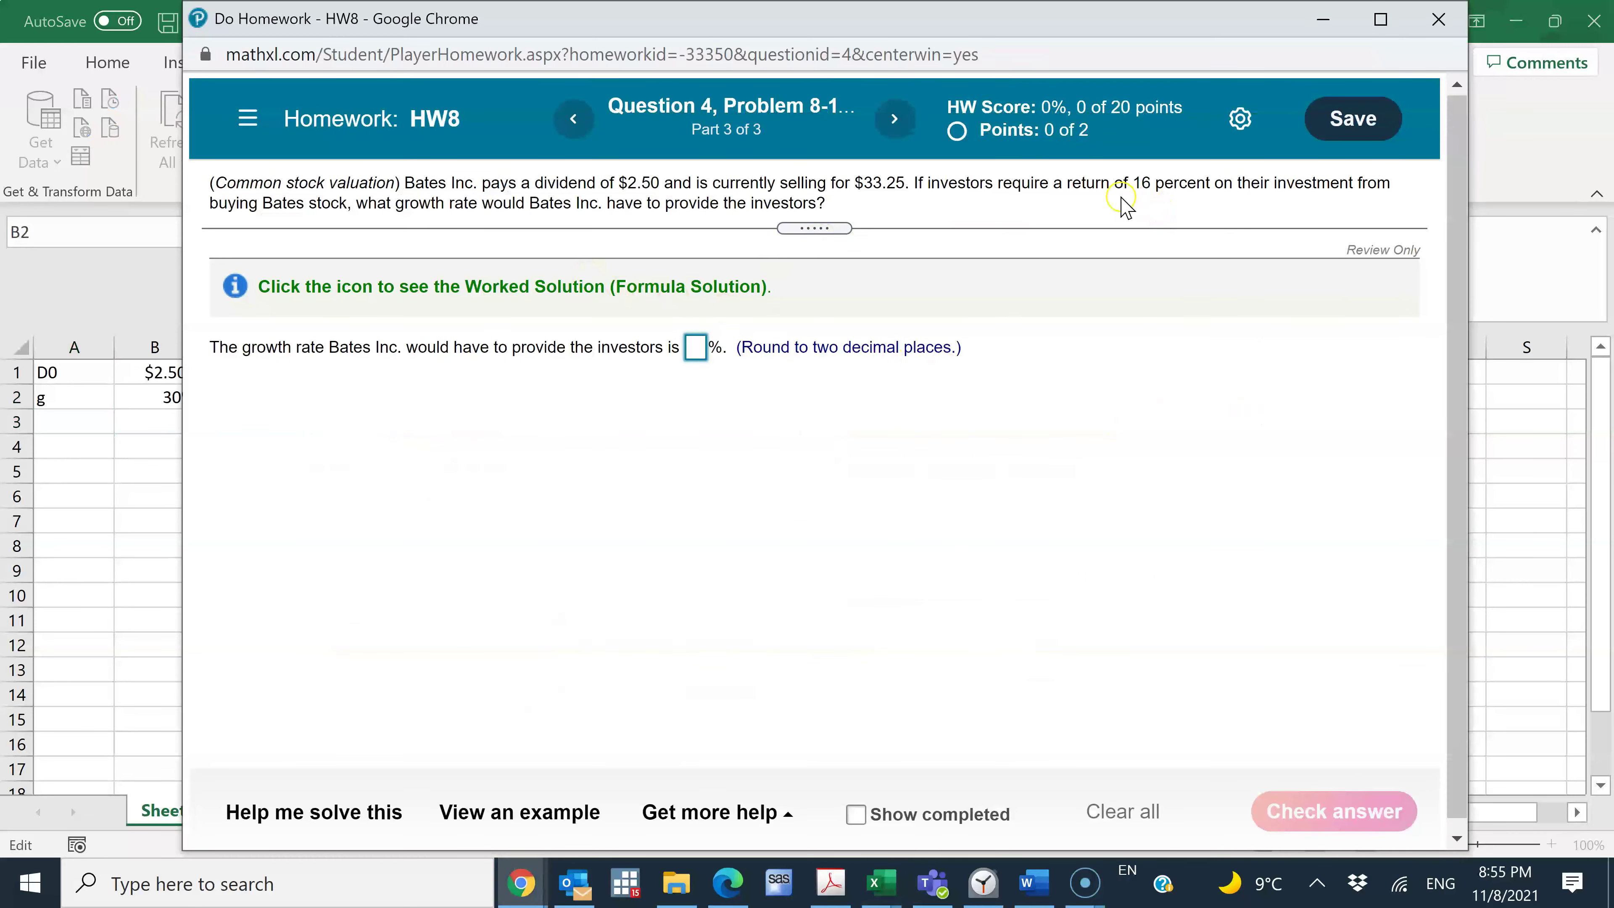
key("alt+Tab")
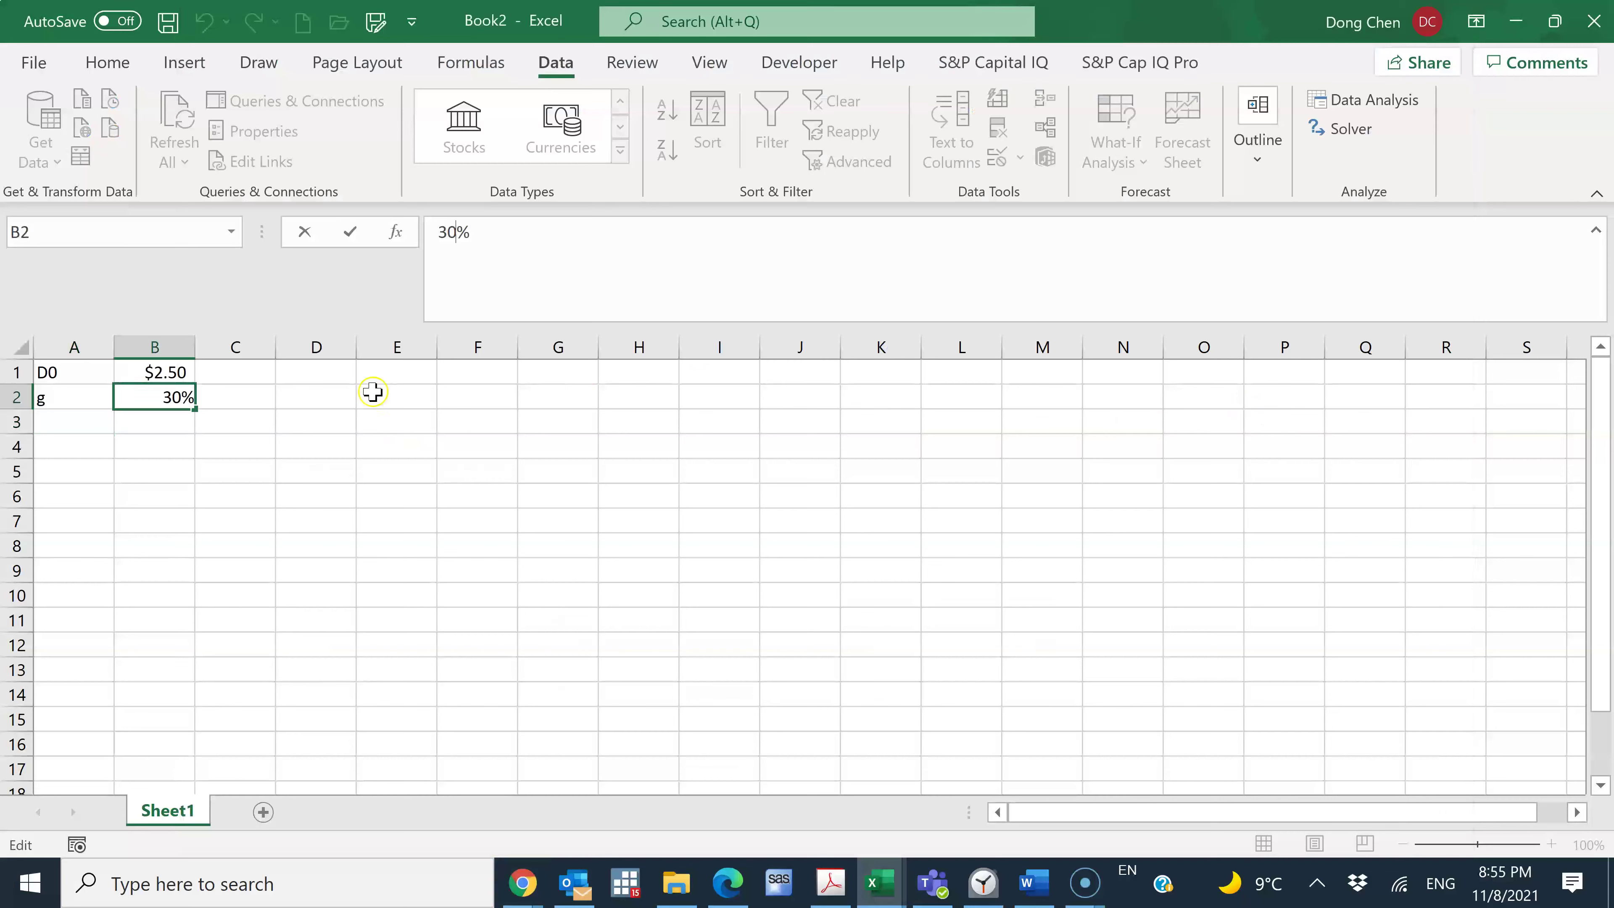
key("BackSpace")
key("BackSpace")
type("10")
key("Return")
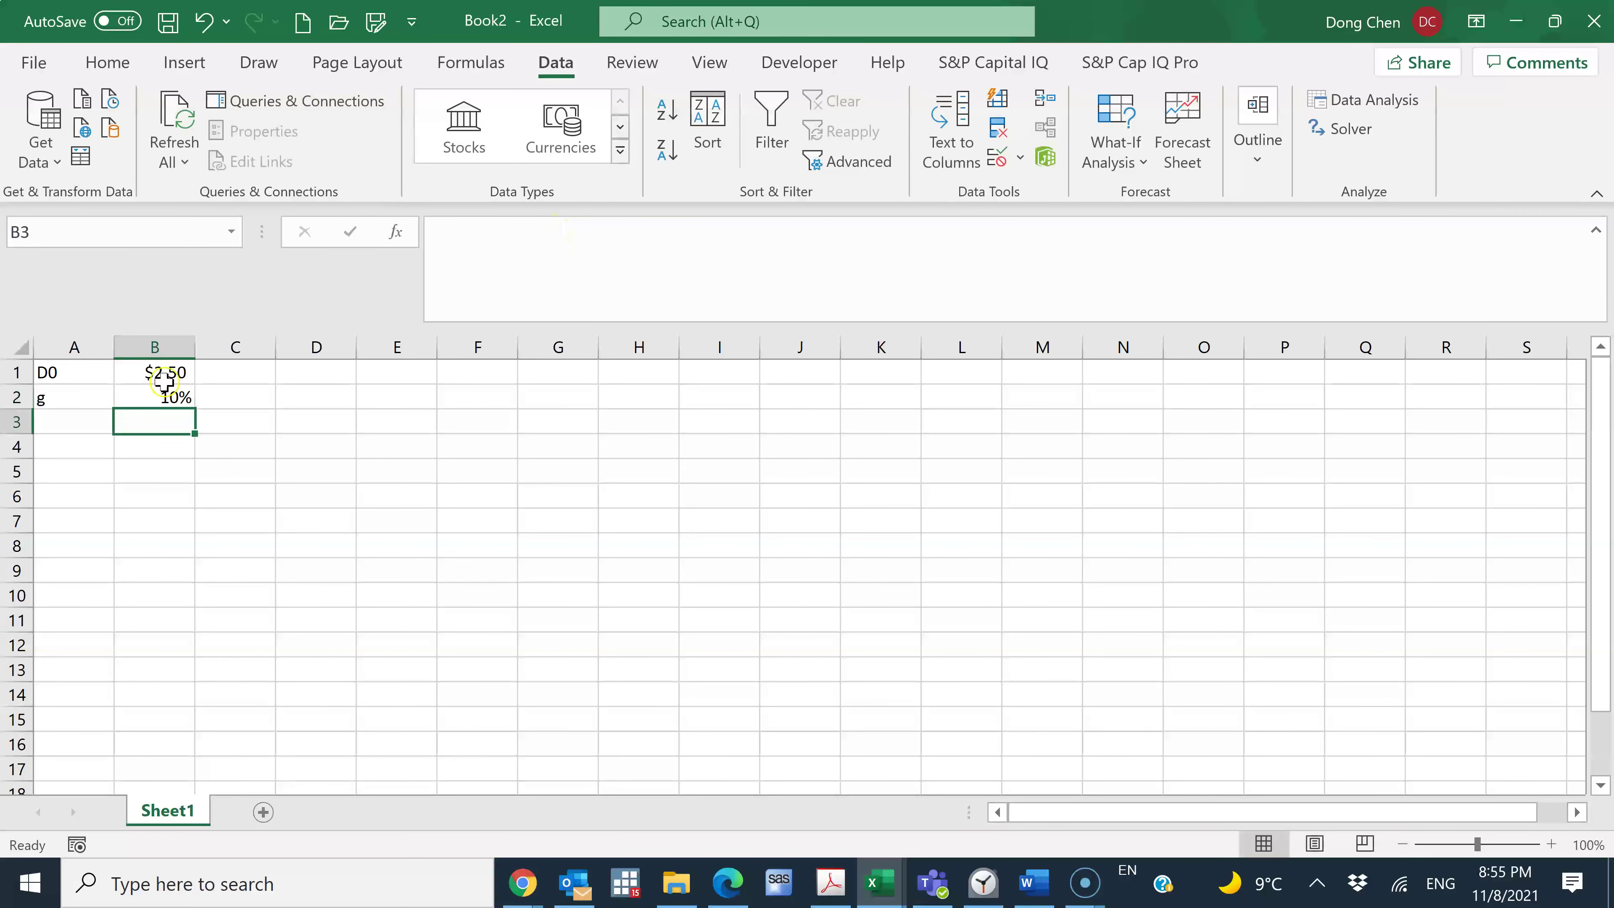
Step: Enter the label D1 in A3 and calculate next year's dividend in B3 with =B1*(1+B2)
left_click(71, 421)
type("D1")
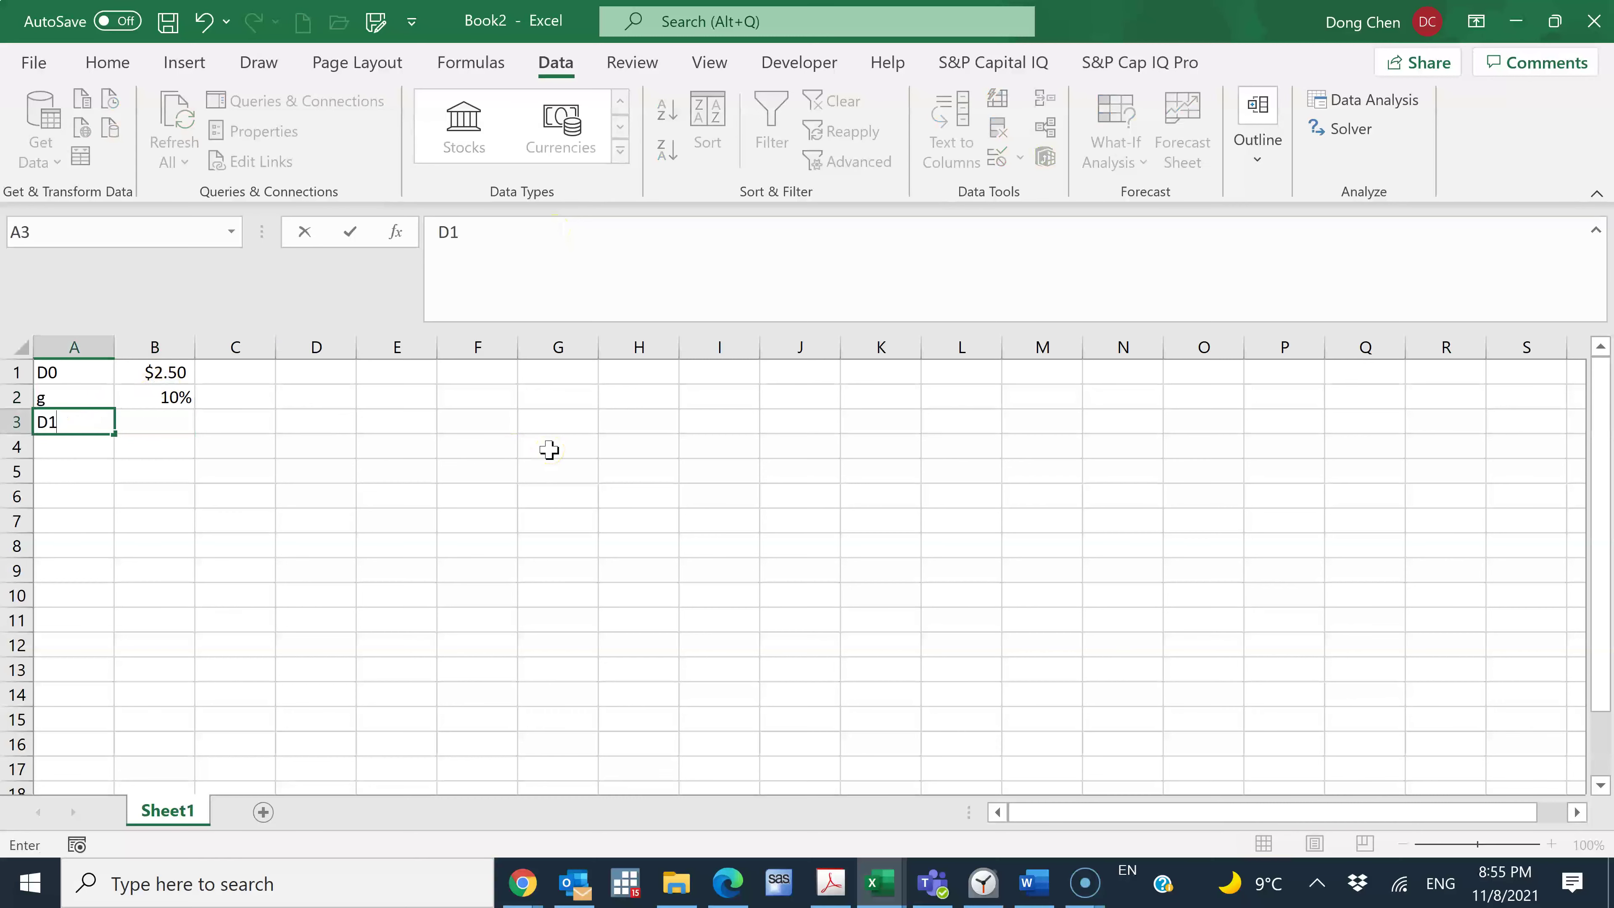
key("Tab")
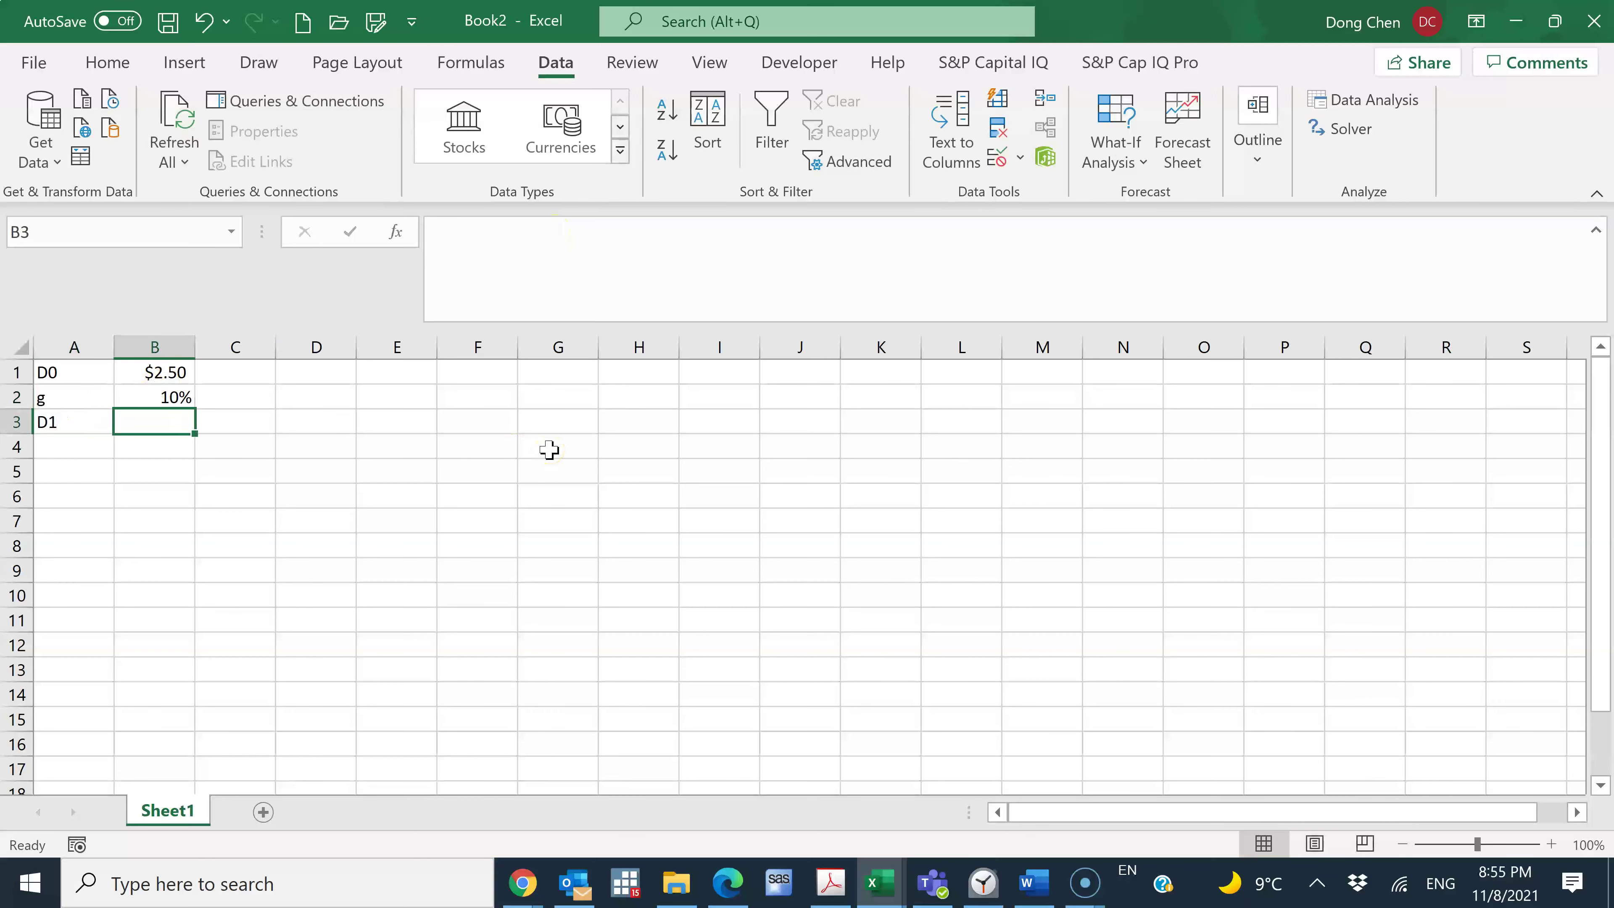
type("=")
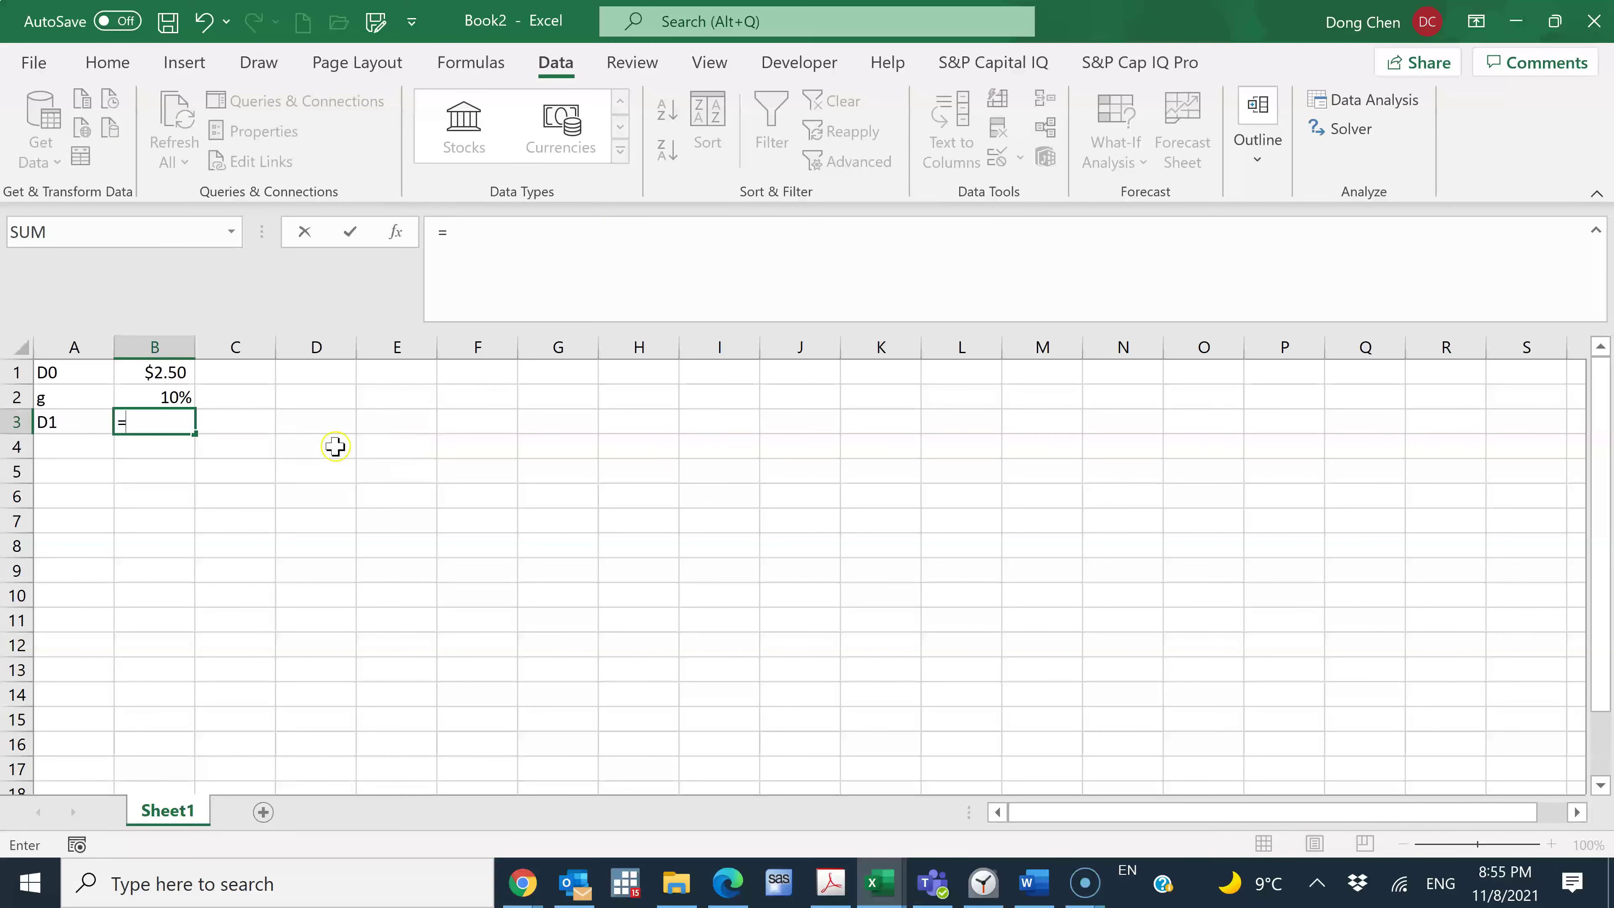
left_click(170, 372)
type("*(1+")
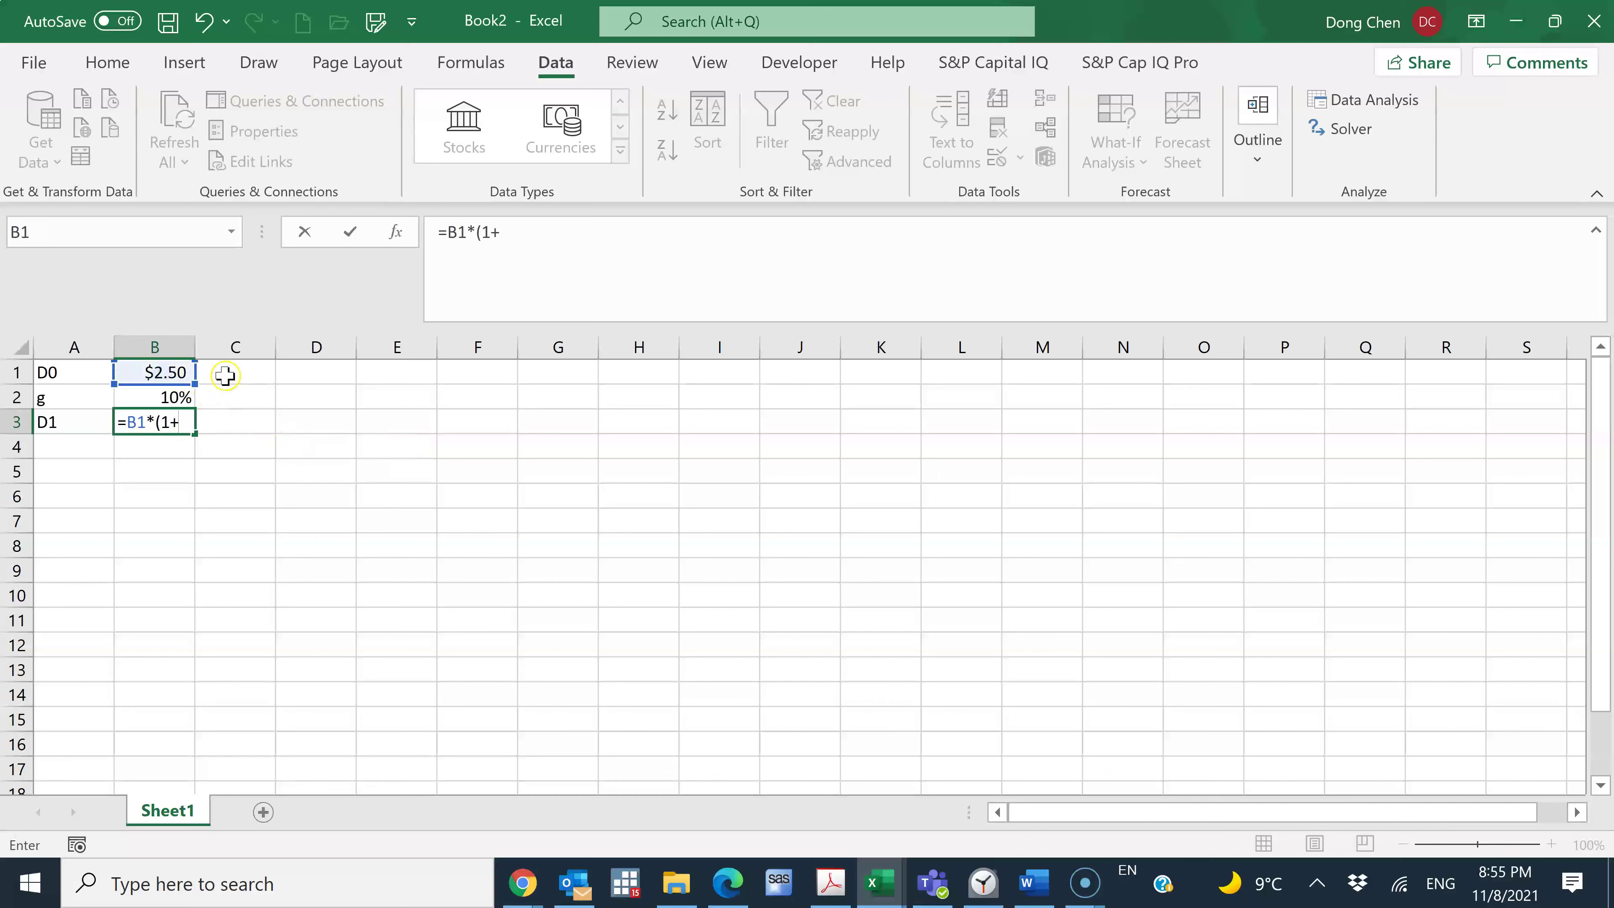
left_click(153, 401)
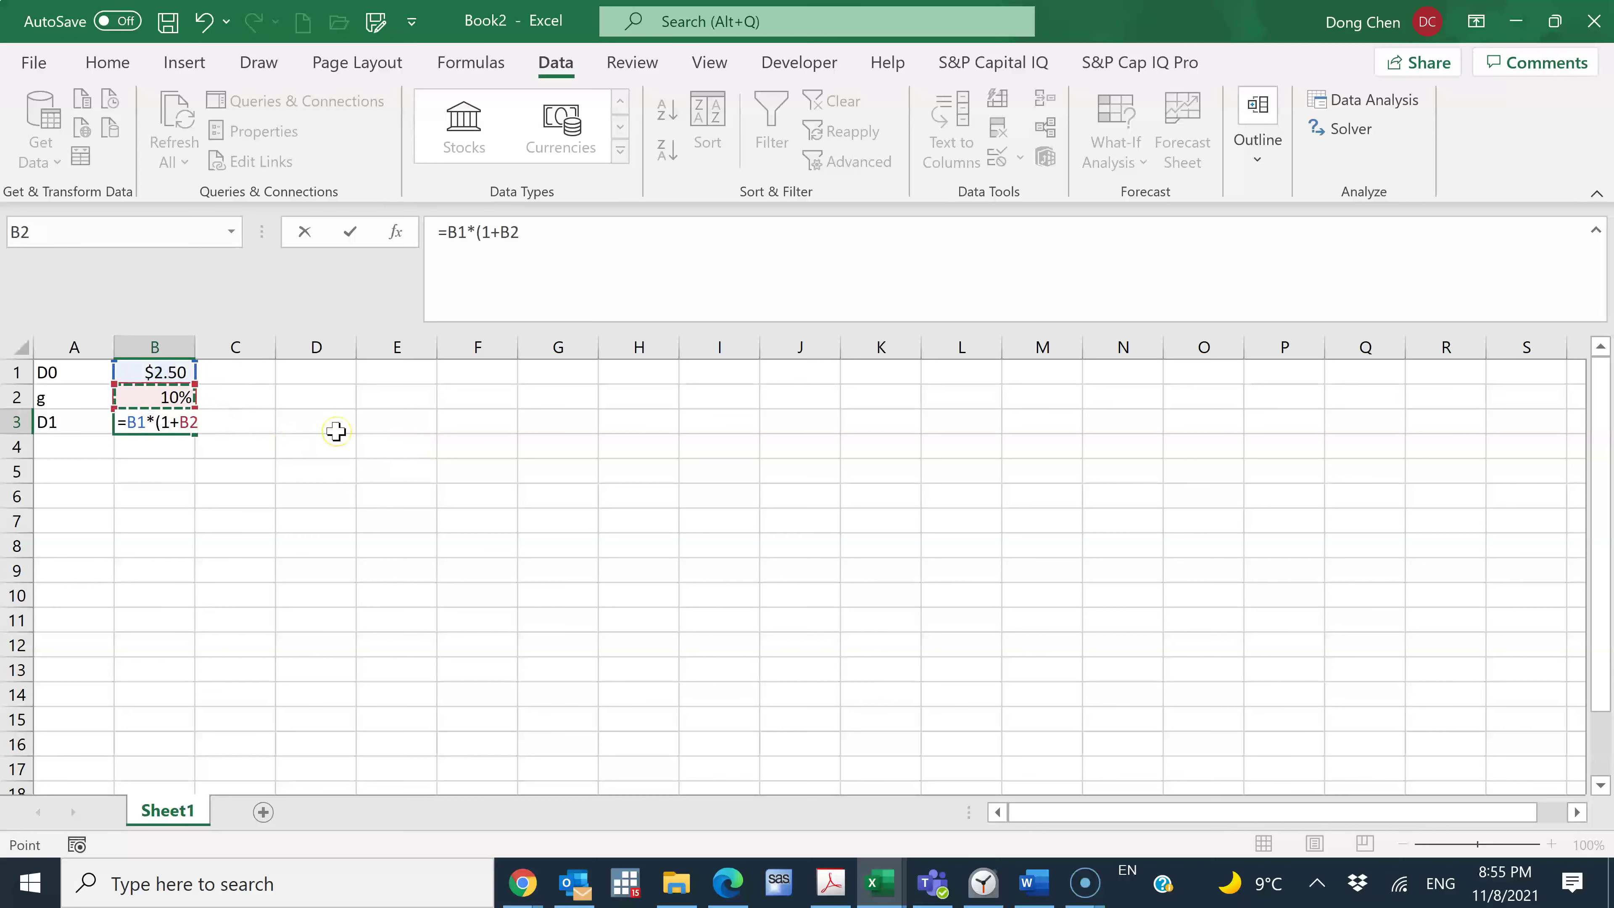
type(")")
key("Return")
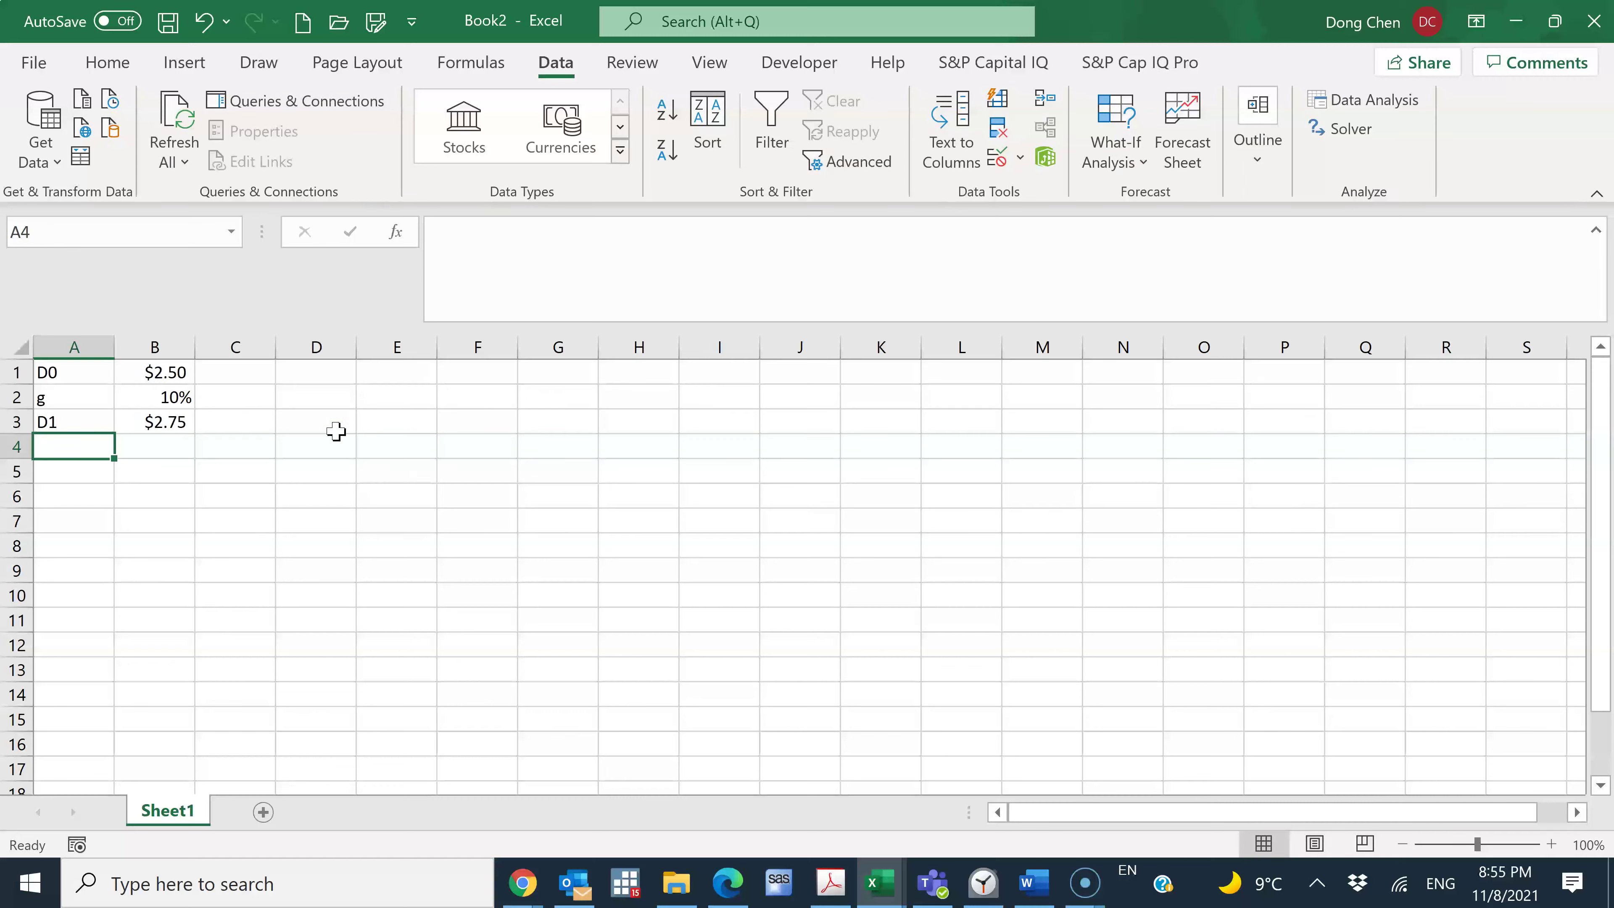
Step: Look up the selling price in the homework question and enter the label P in A4 with $33.25 in B4
left_click(157, 403)
key("alt+Tab")
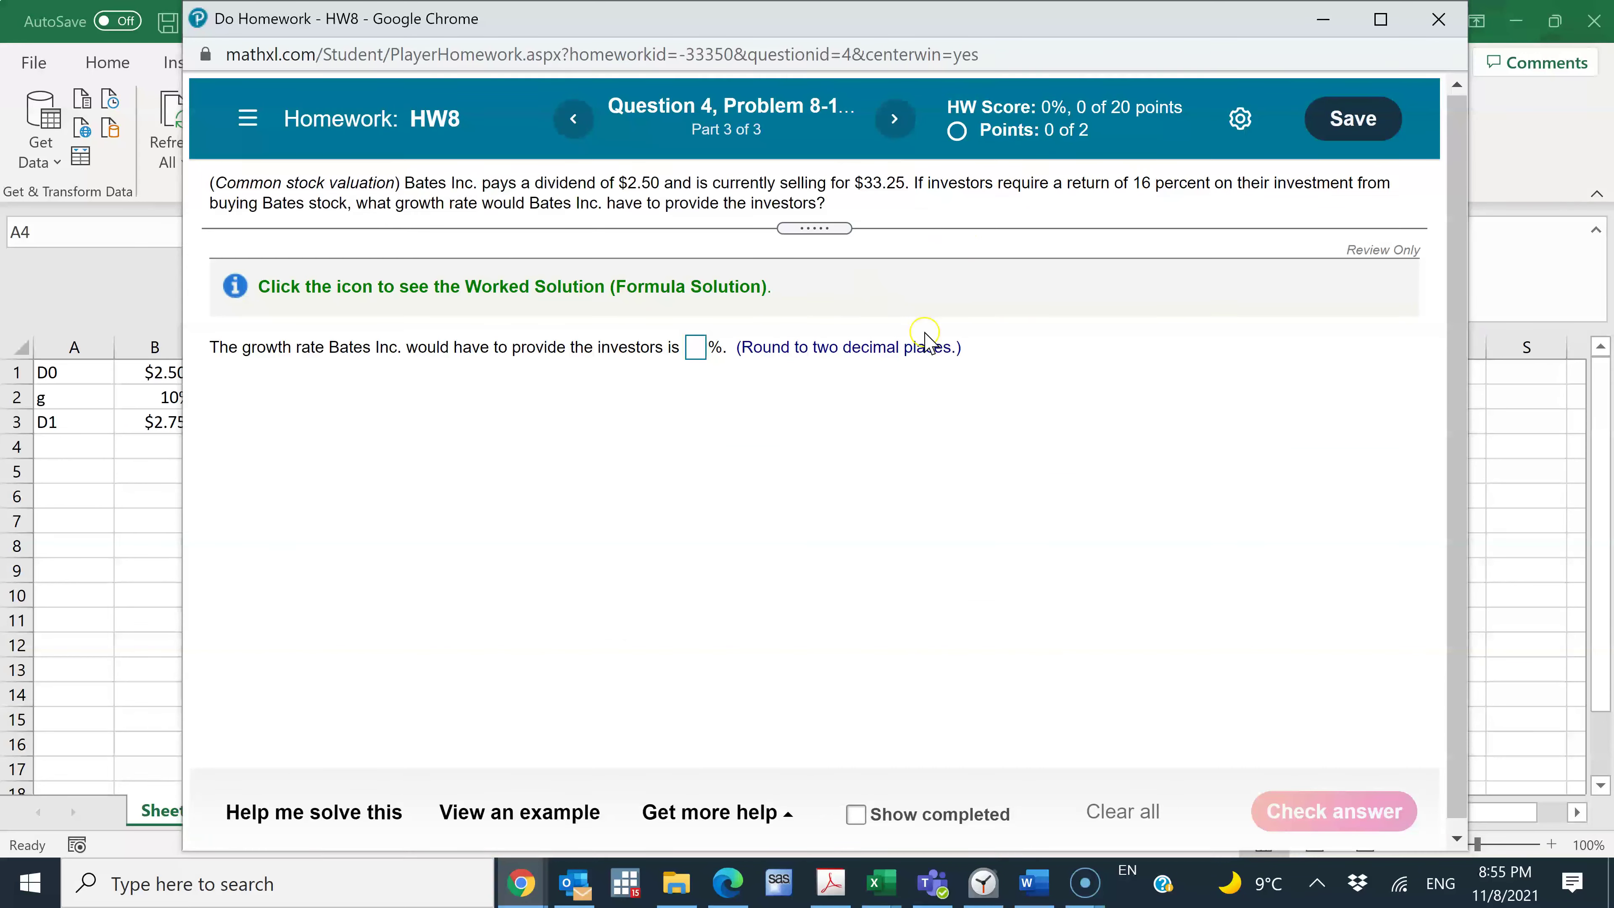
key("alt+Tab")
type("P")
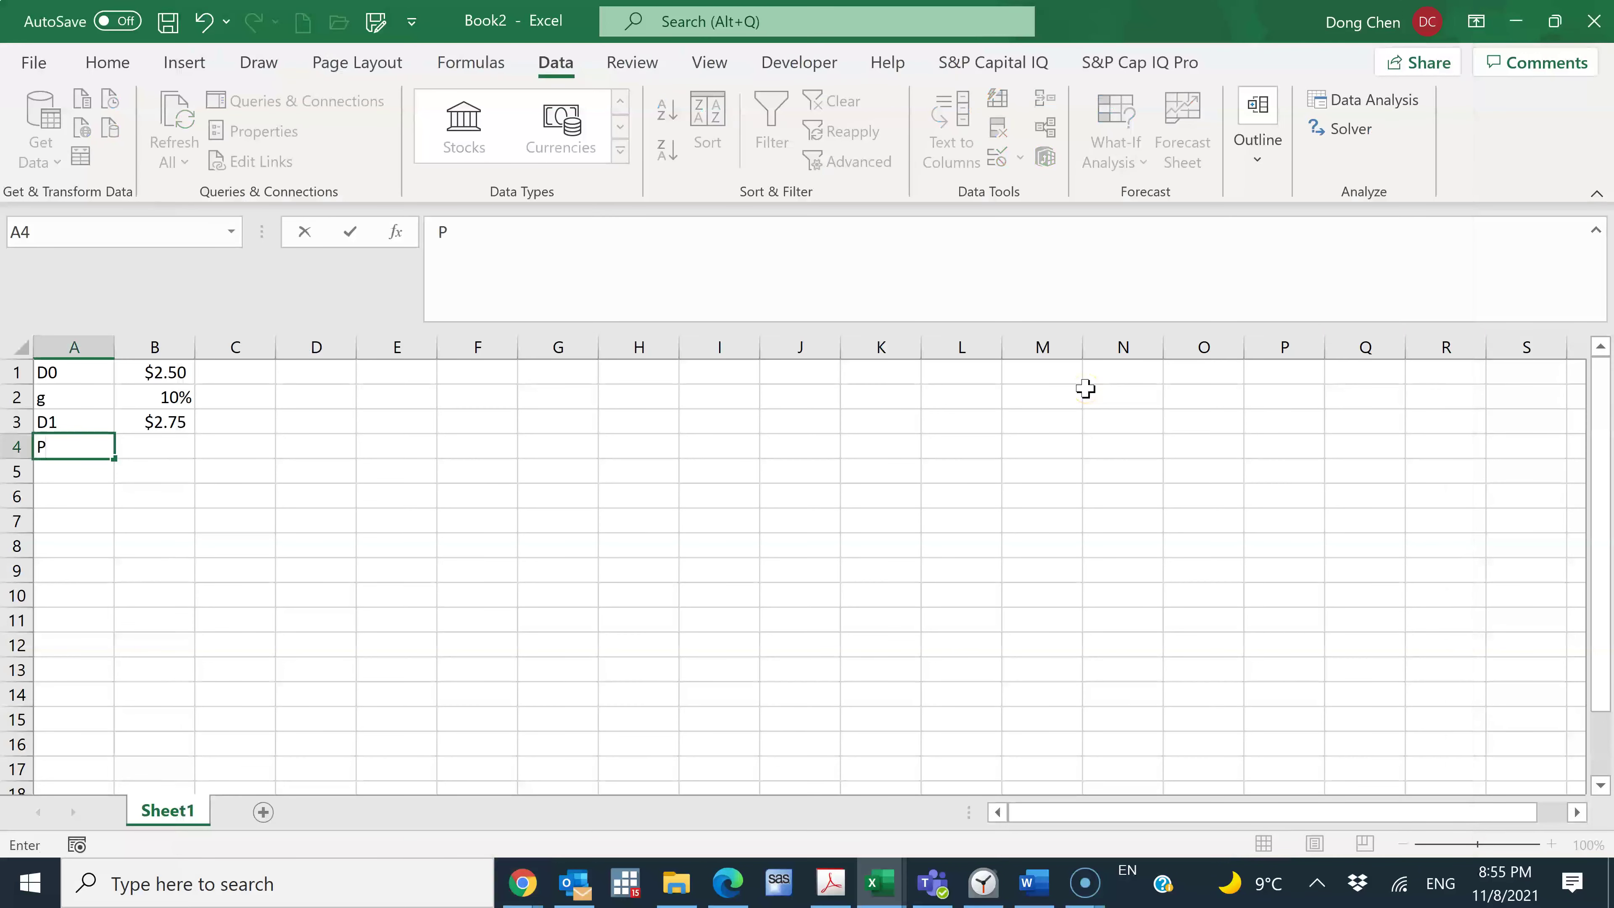
key("Tab")
type("$33.")
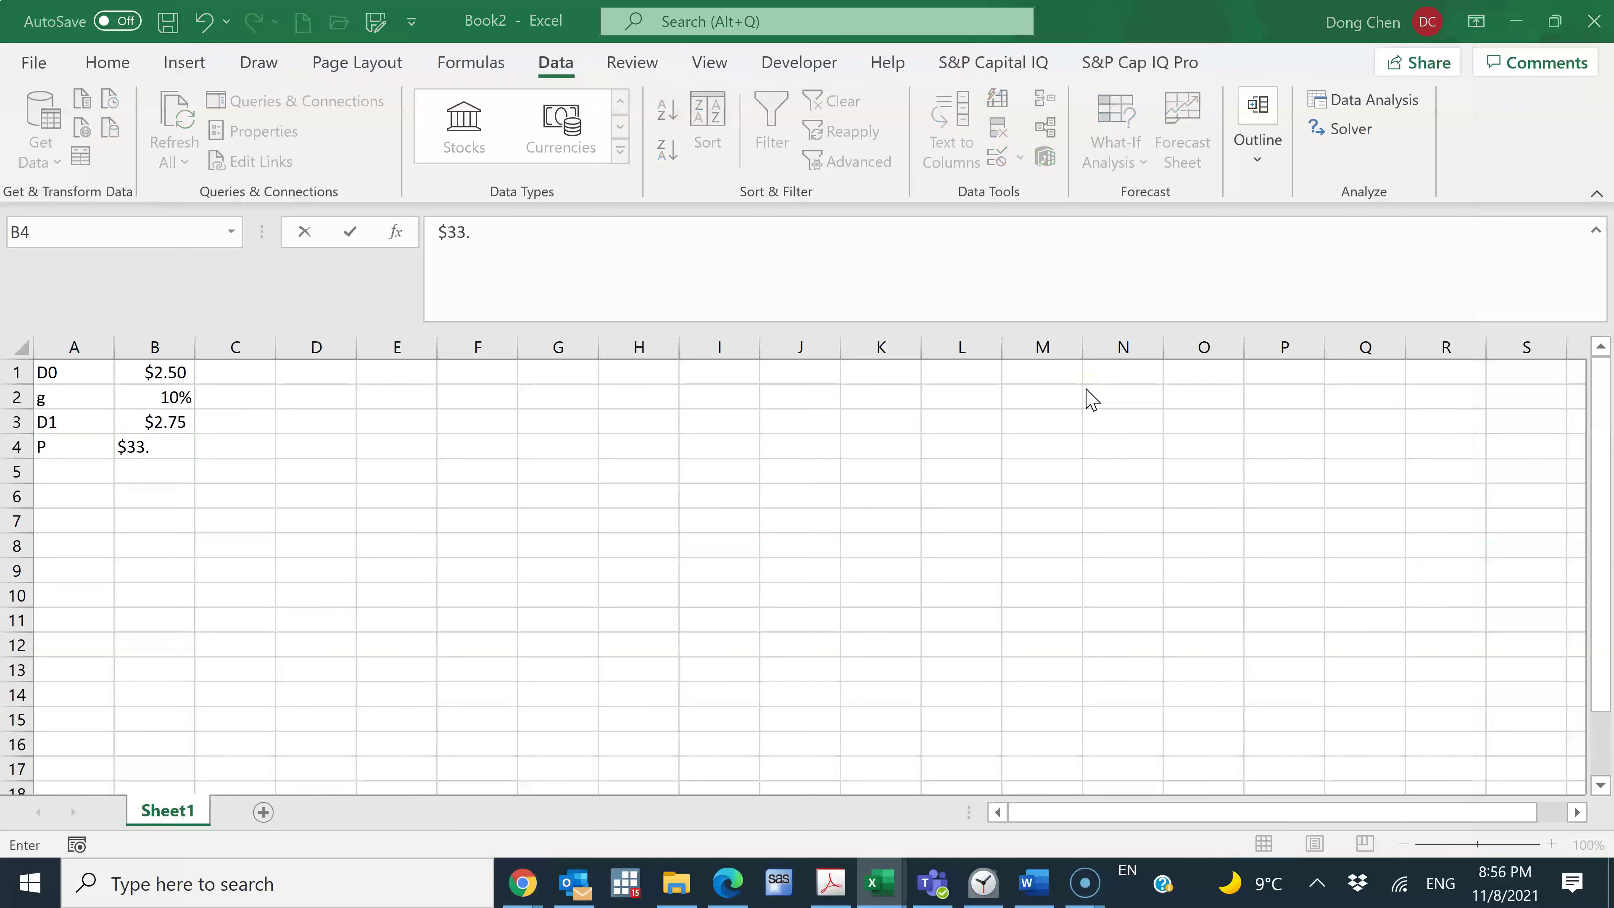
key("alt+Tab")
key("alt+Tab")
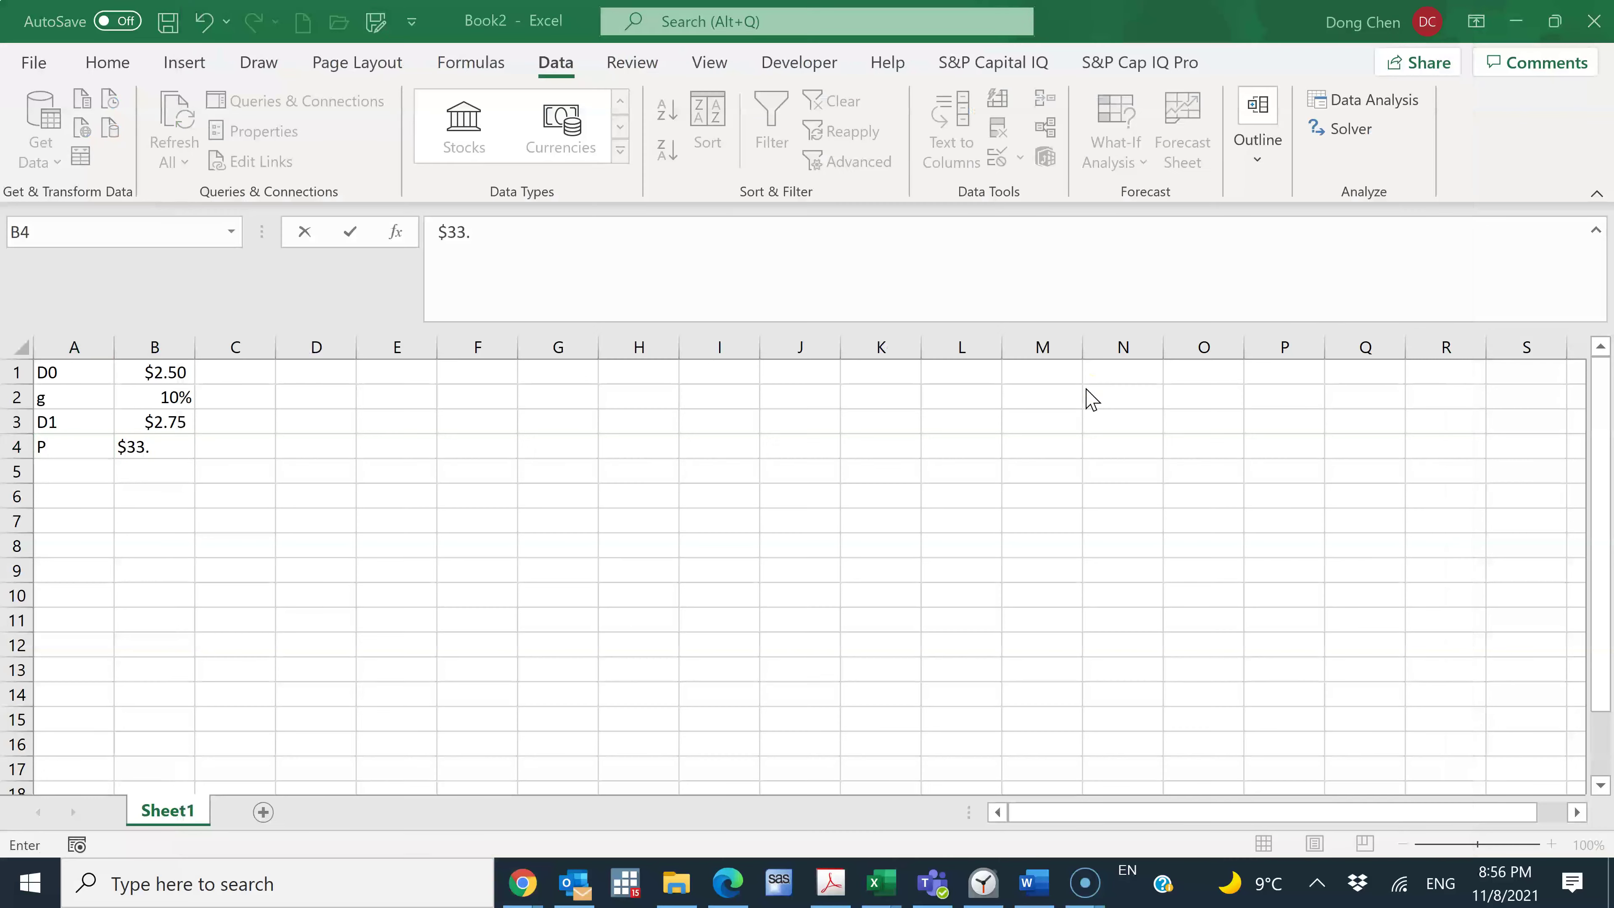
type("25")
key("Return")
Step: Look up the required return in the homework question and enter the label R in A5 with 16% in B5
key("alt+Tab")
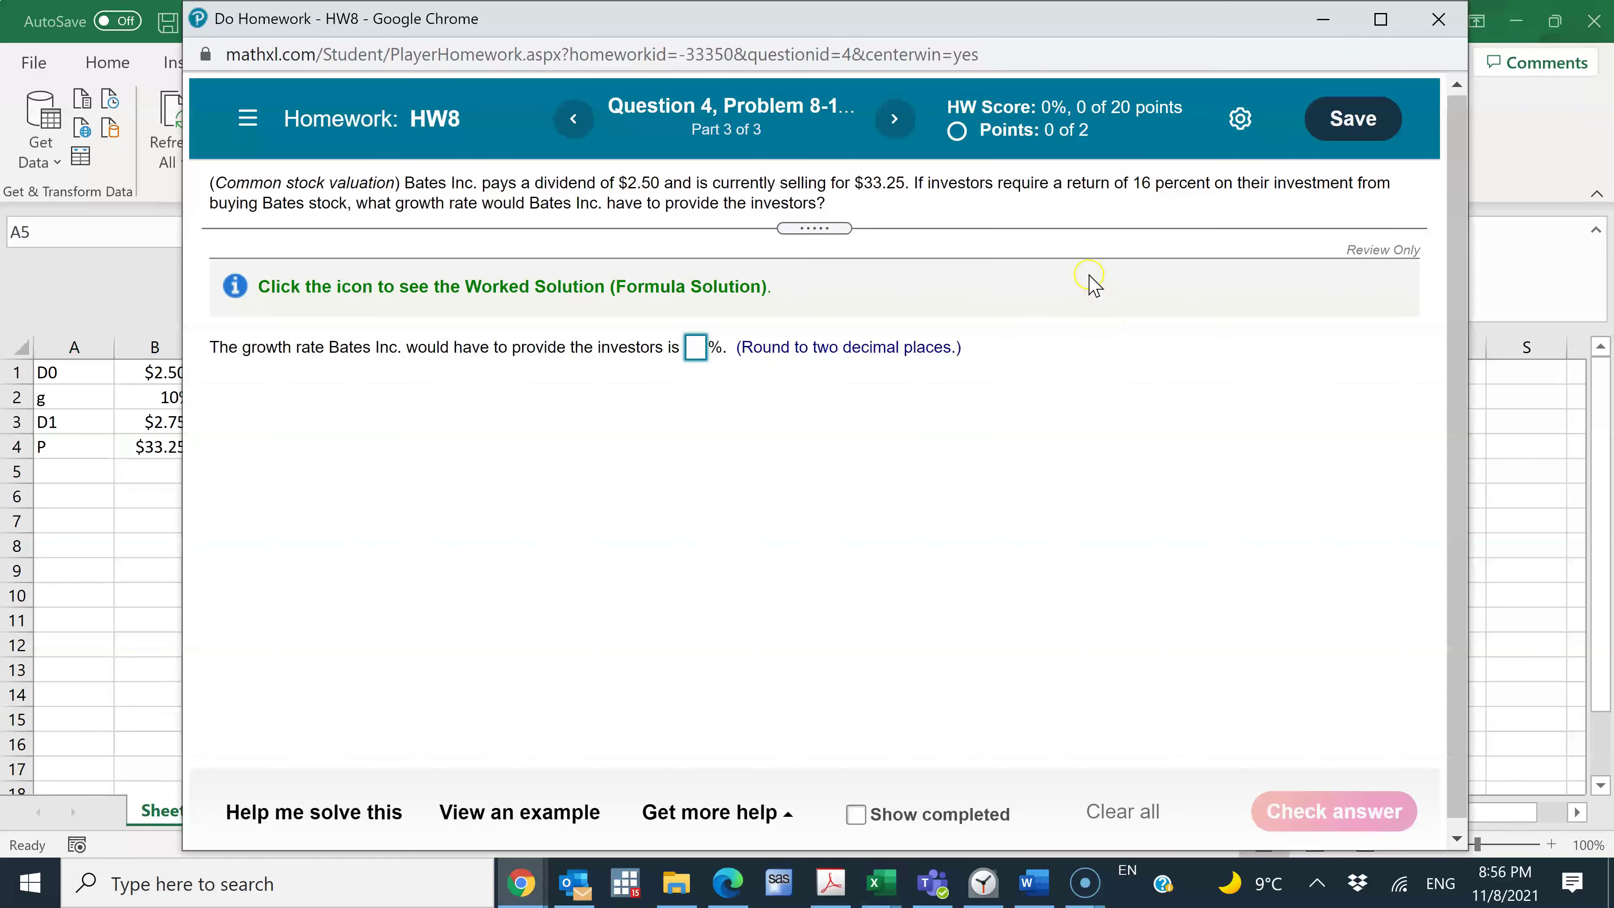
key("alt+Tab")
type("R")
key("Tab")
type("16%")
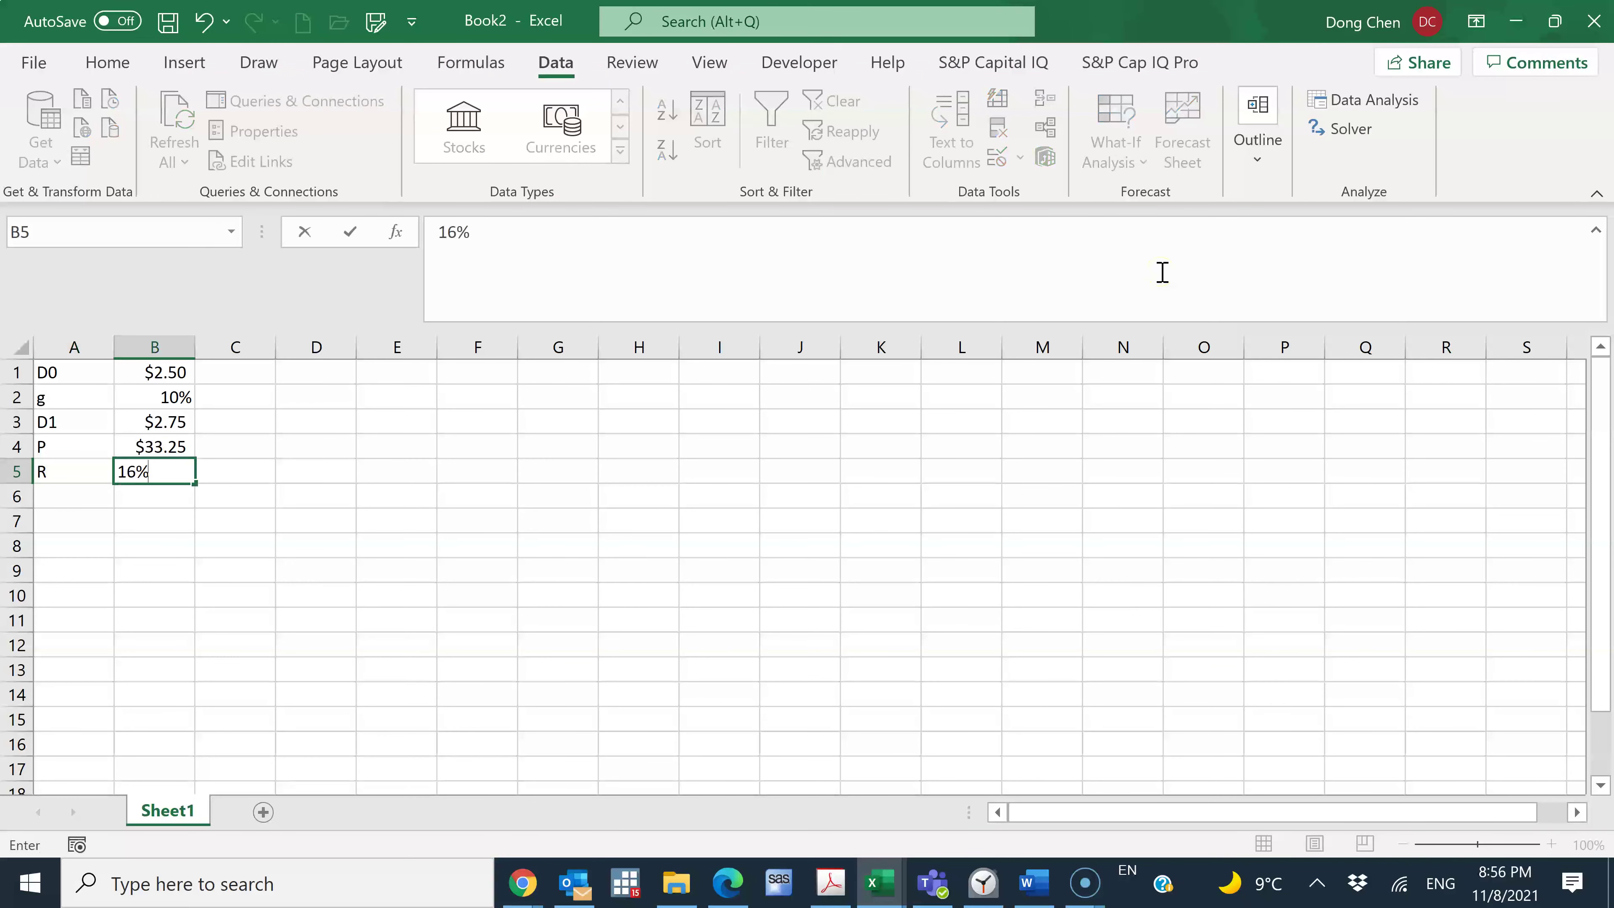
key("Return")
Step: Recheck the homework question, enter the label V in A7 and write the valuation formula D1/(R-g) as text in B7
key("alt+Tab")
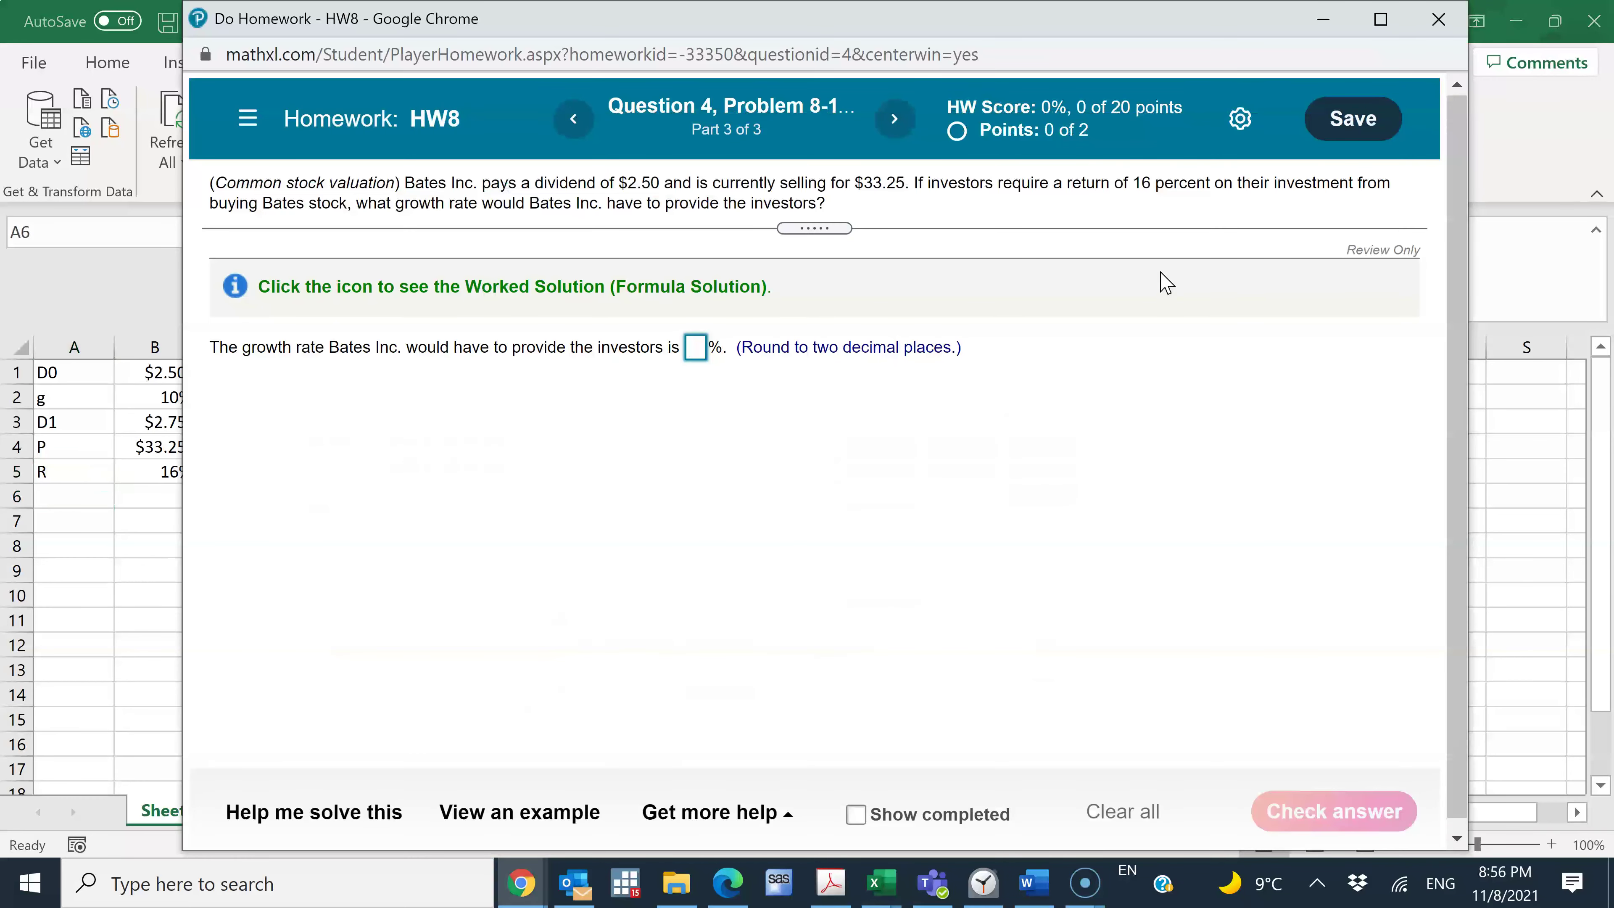
key("alt+Tab")
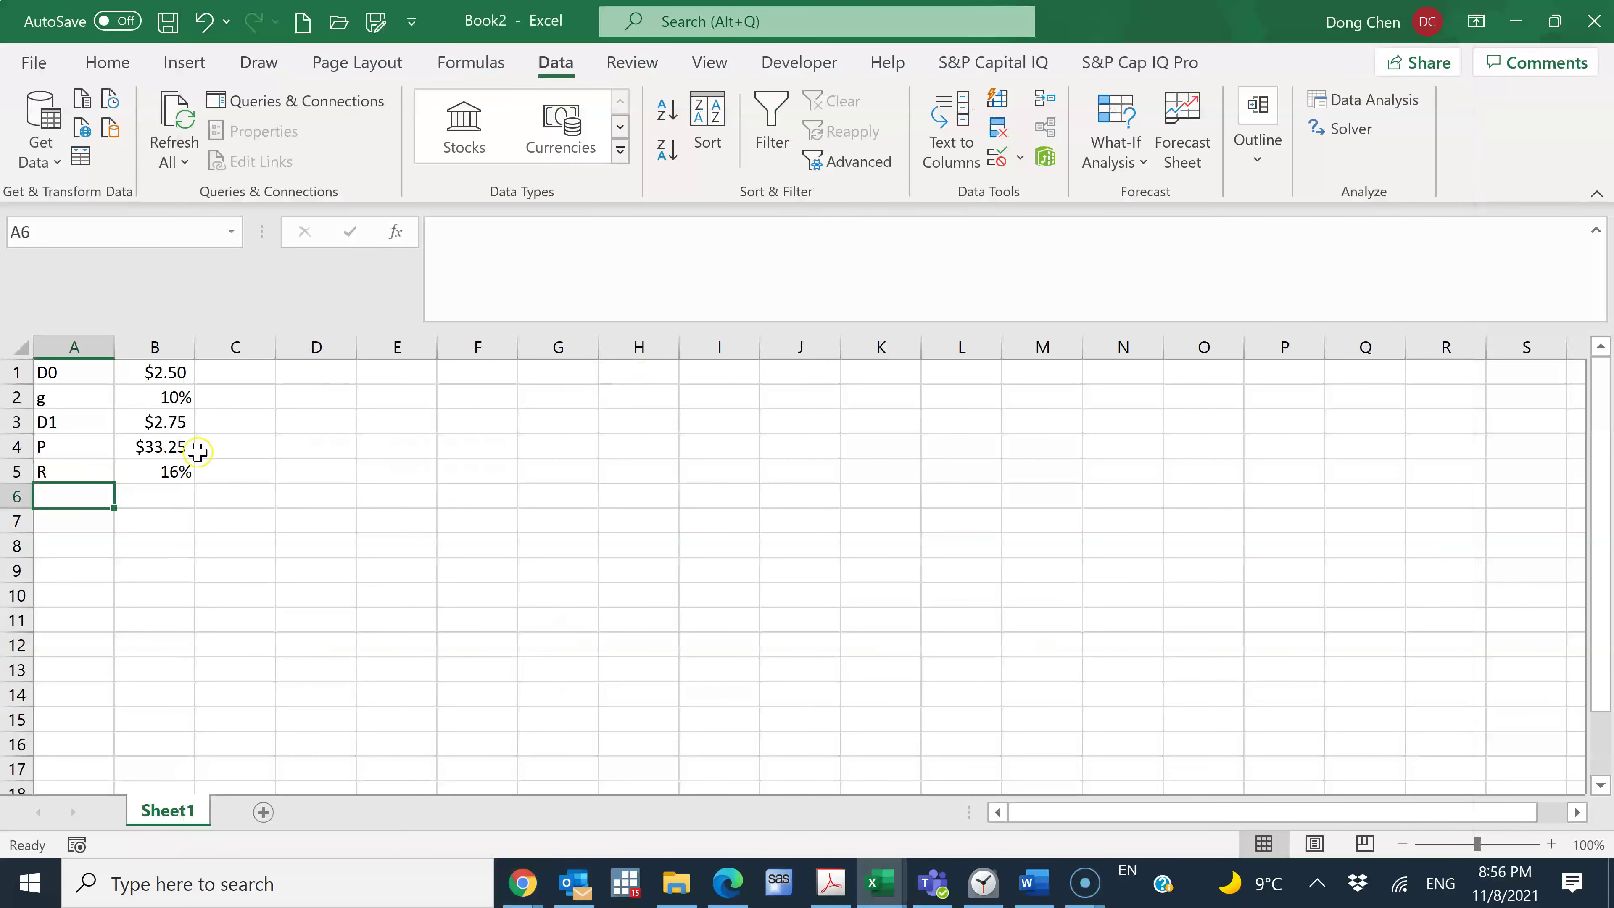
left_click(87, 519)
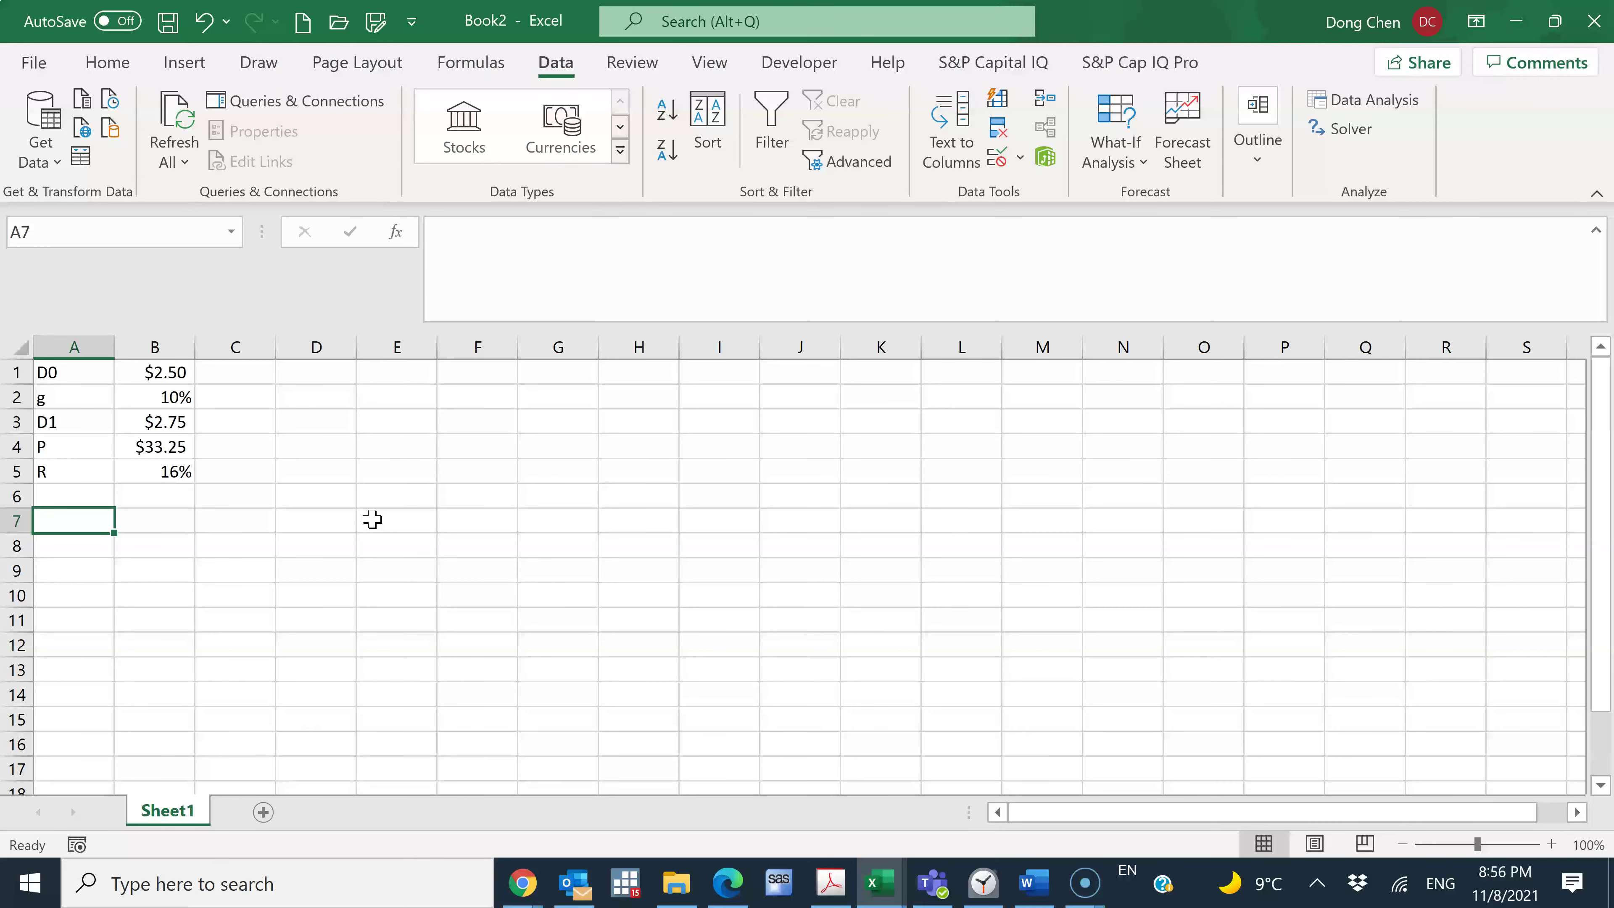
type("V")
key("Tab")
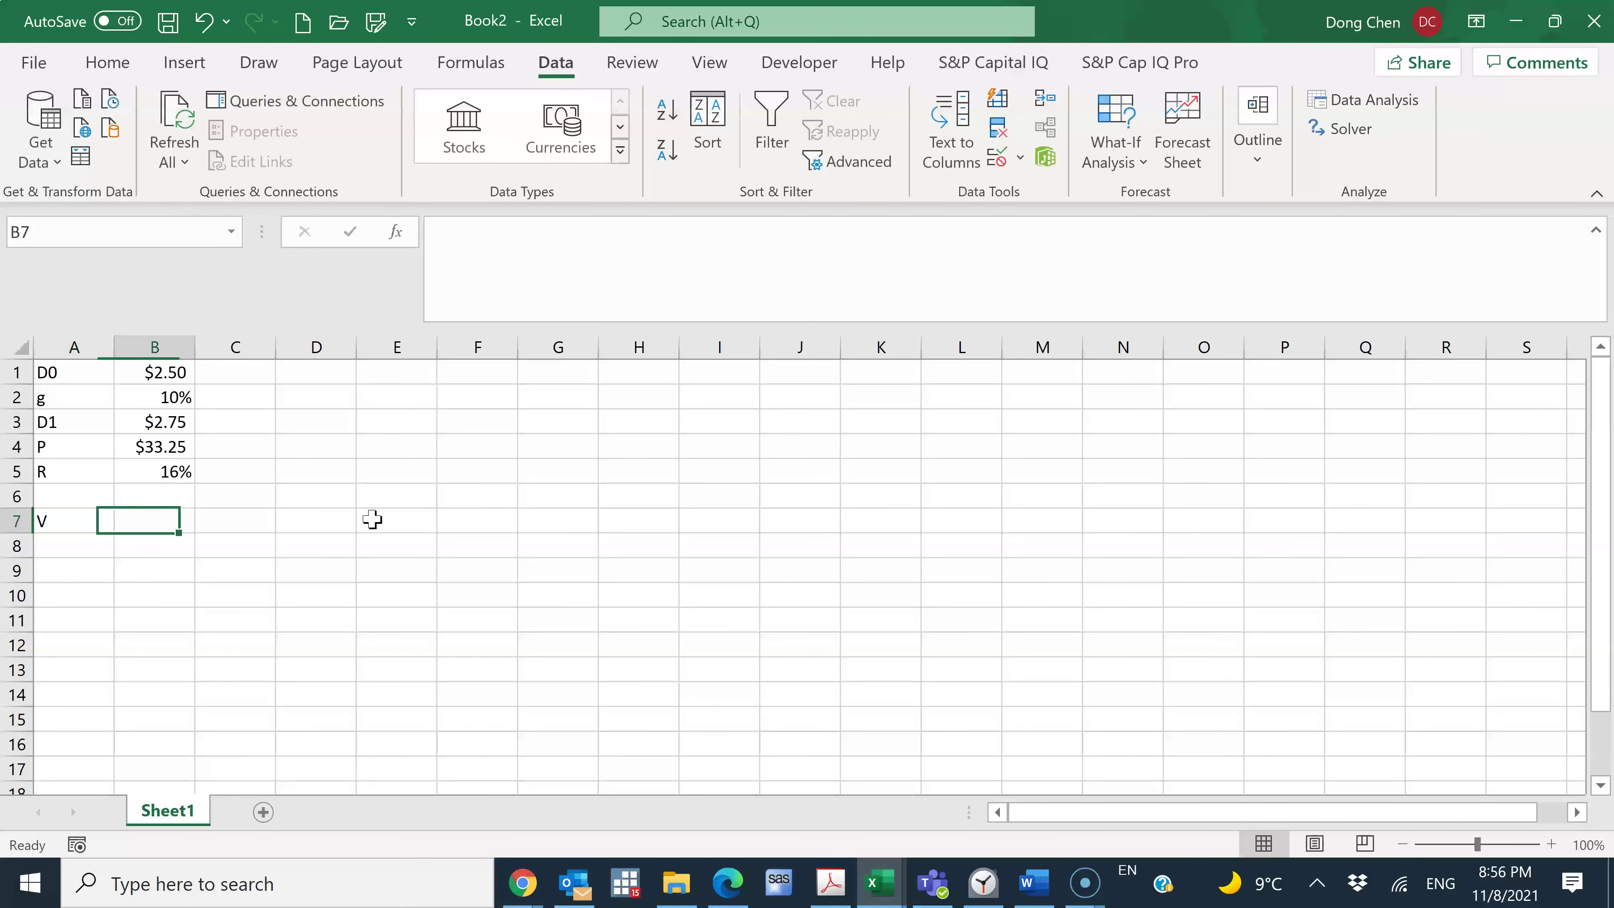
type("=")
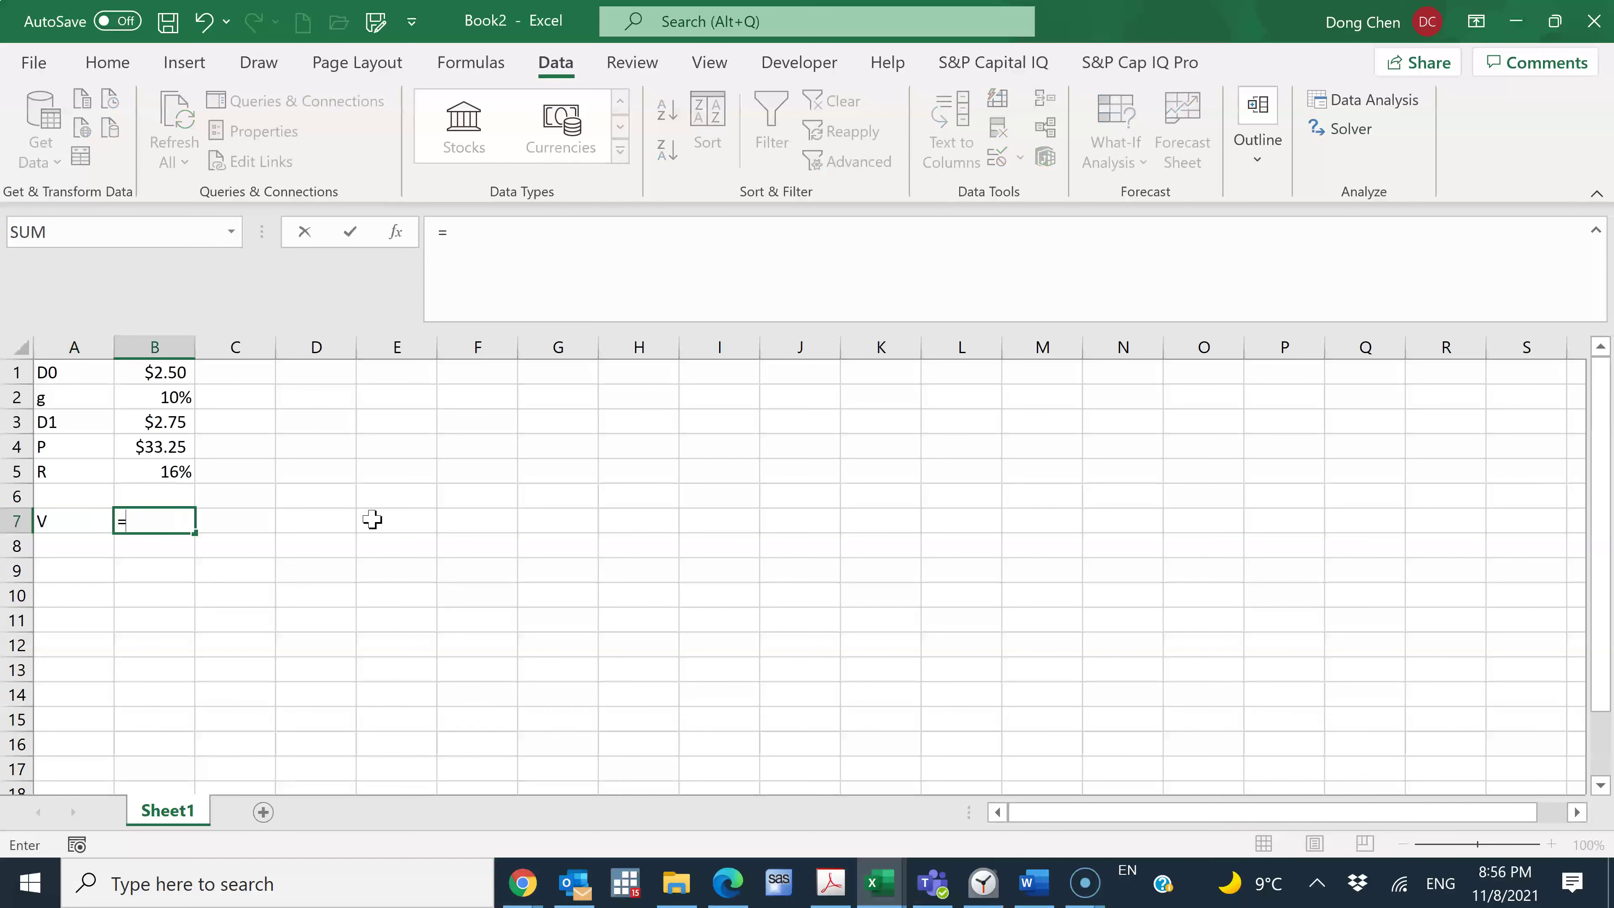
key("BackSpace")
type("D1/(R-g)")
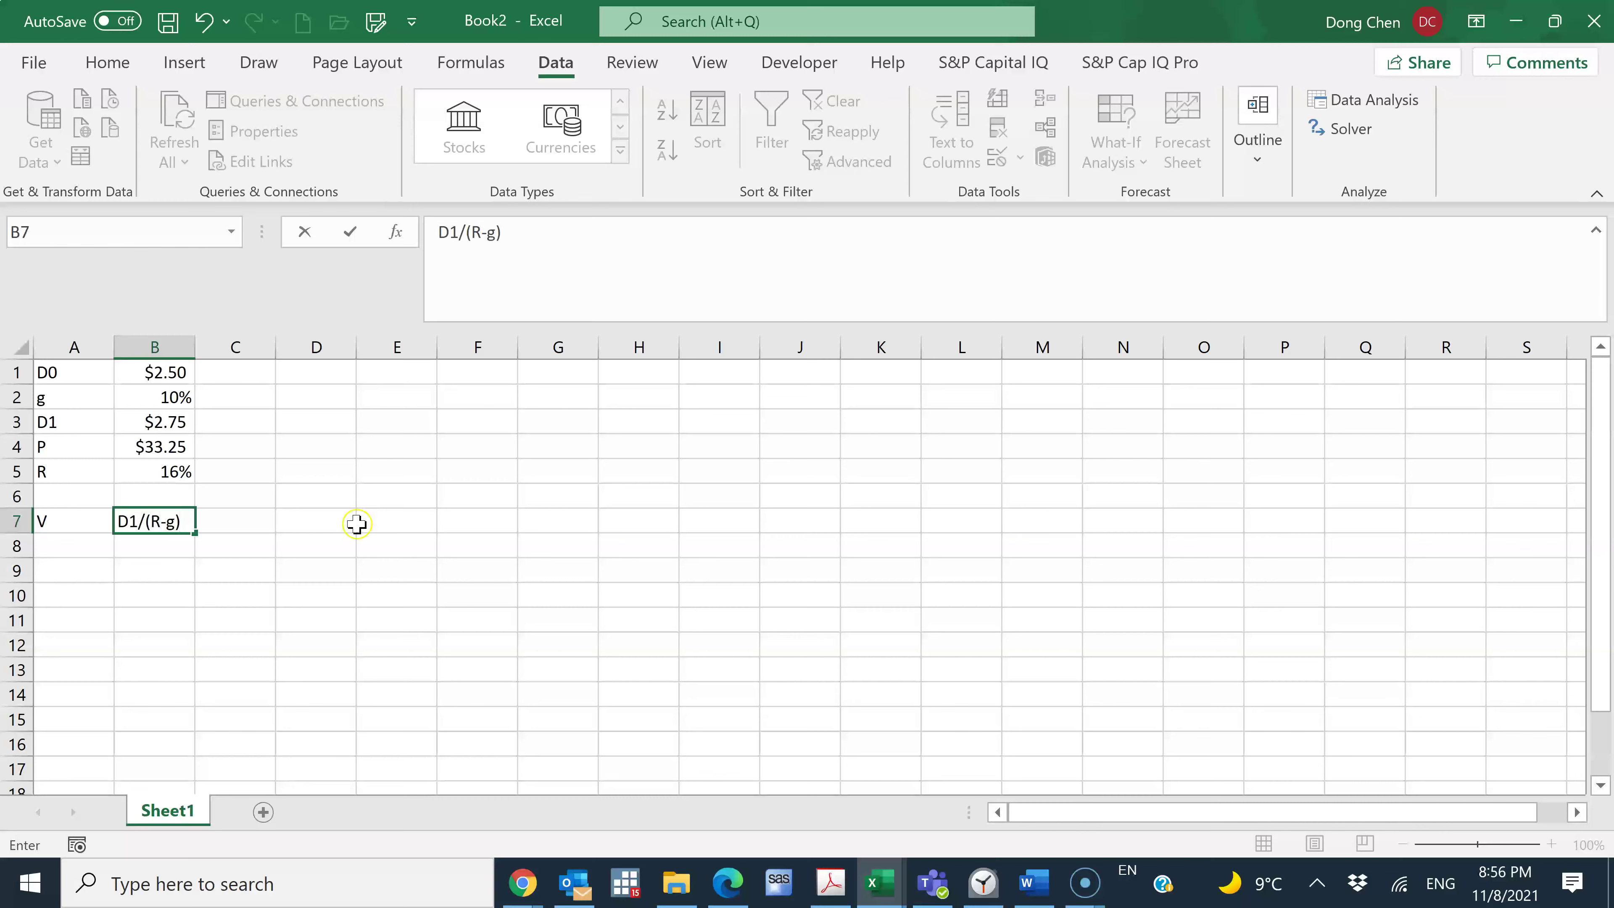
Step: Calculate the stock value in B8 with the formula =B3/(B5-B2)
left_click(162, 545)
type("=")
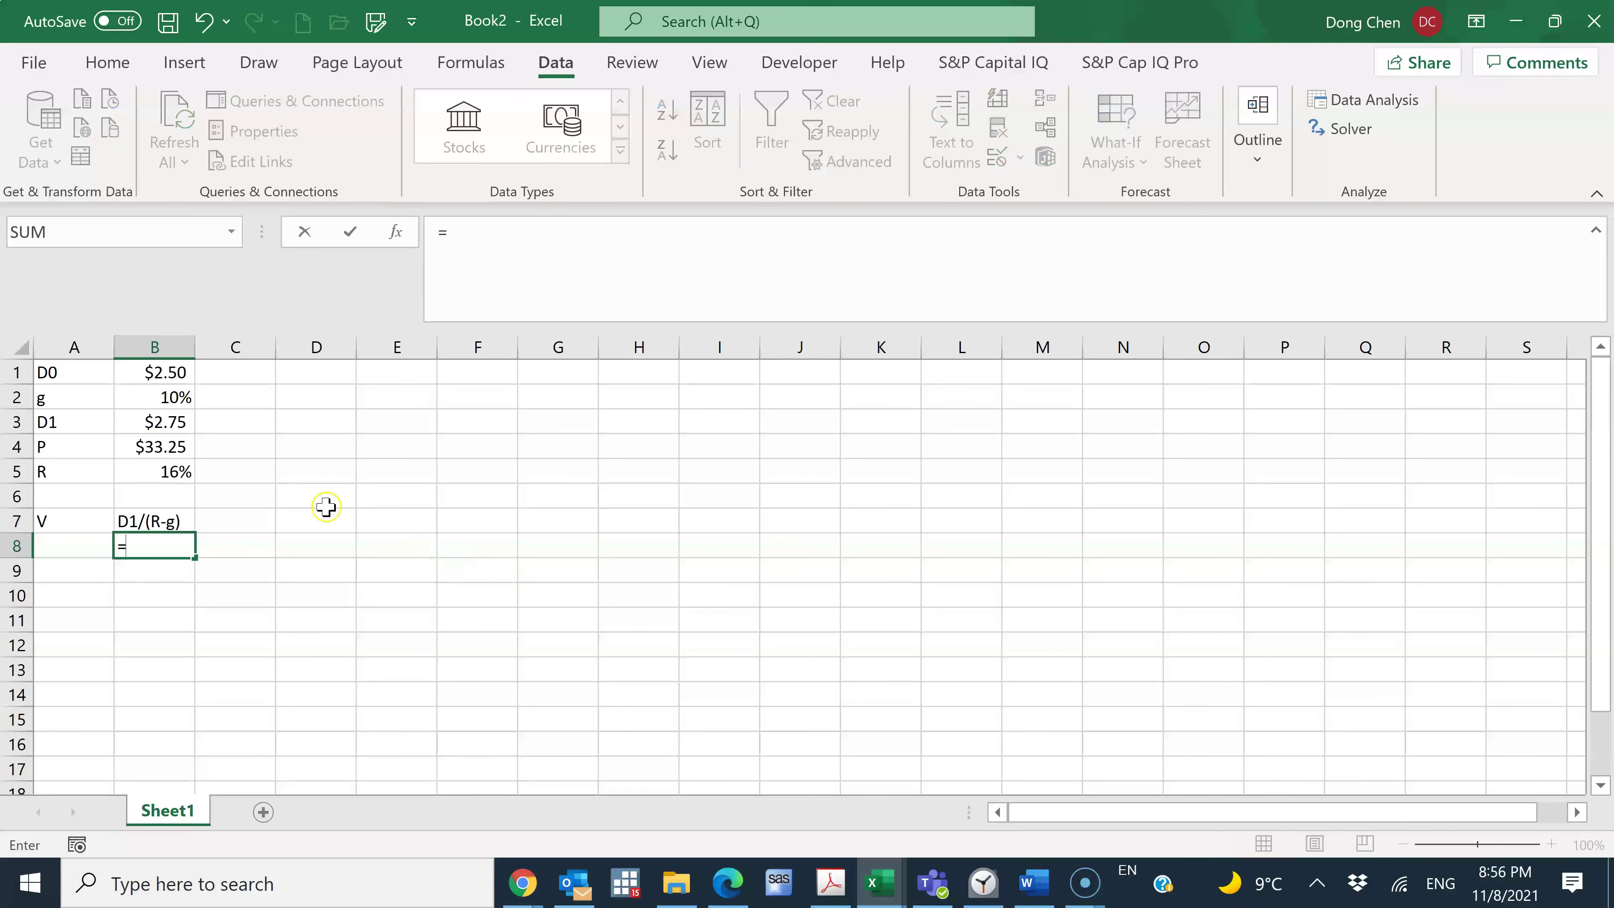
left_click(179, 421)
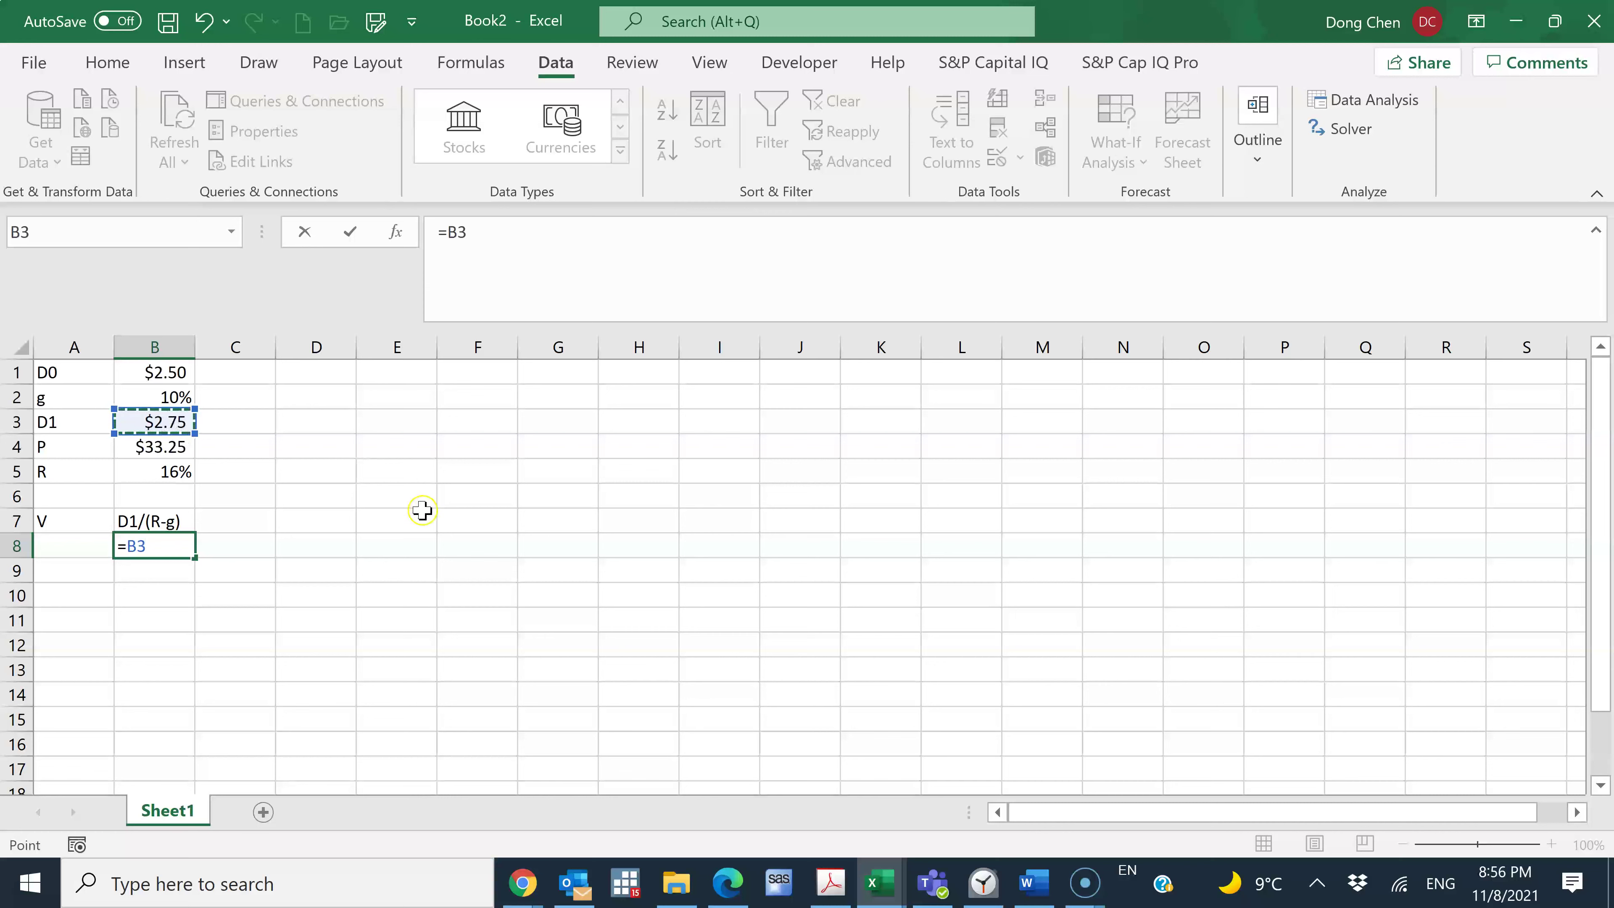
type("/(")
left_click(170, 478)
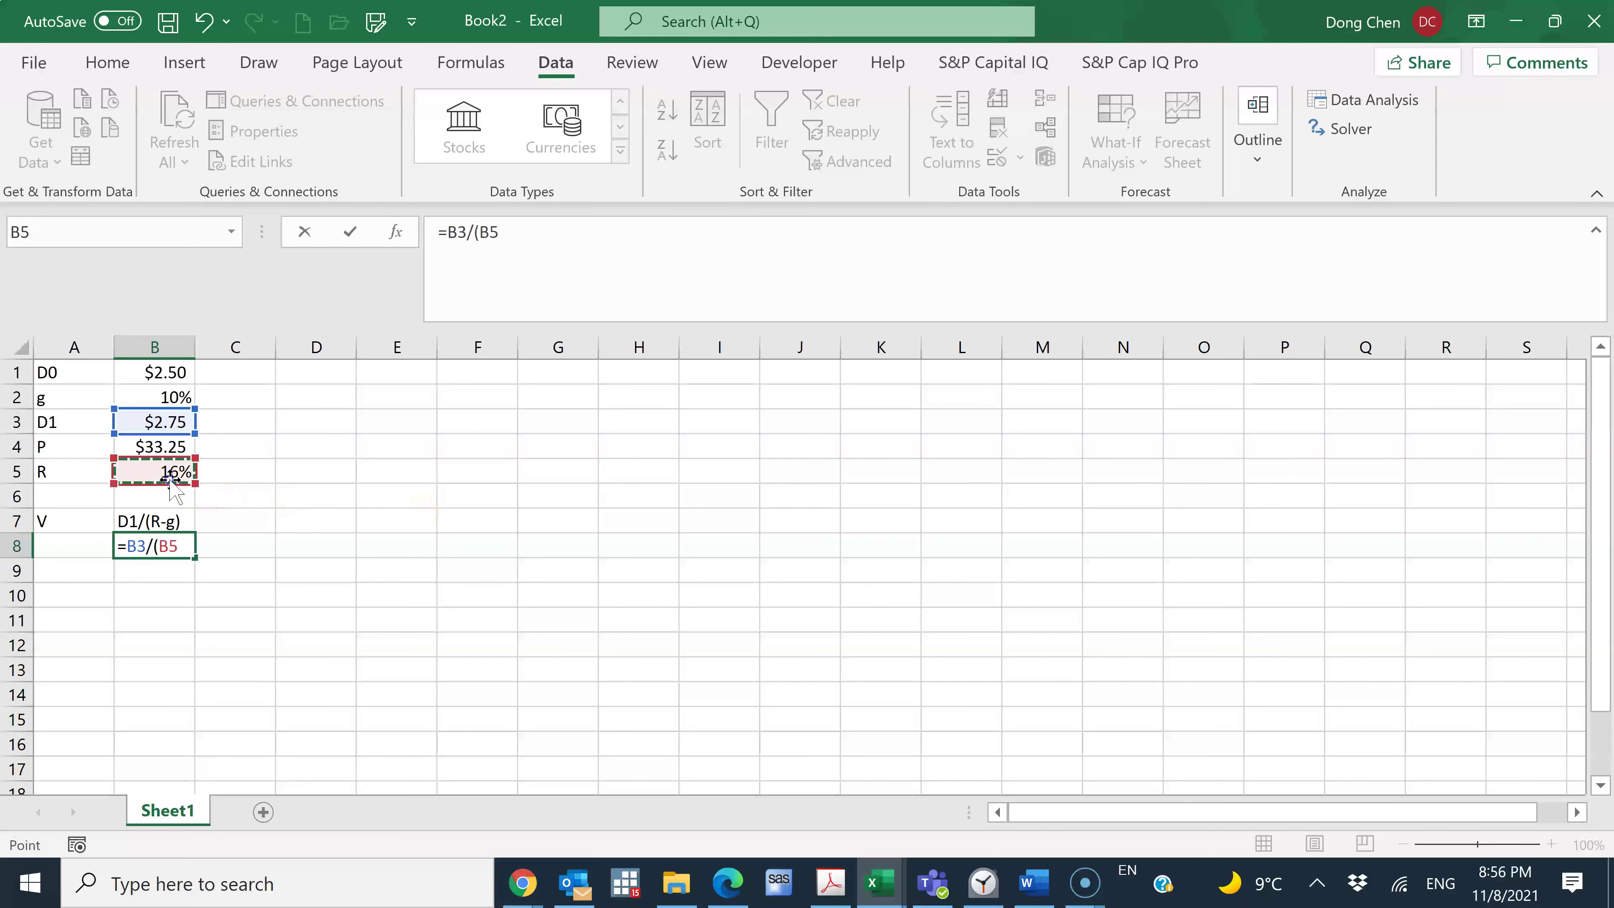
type("-")
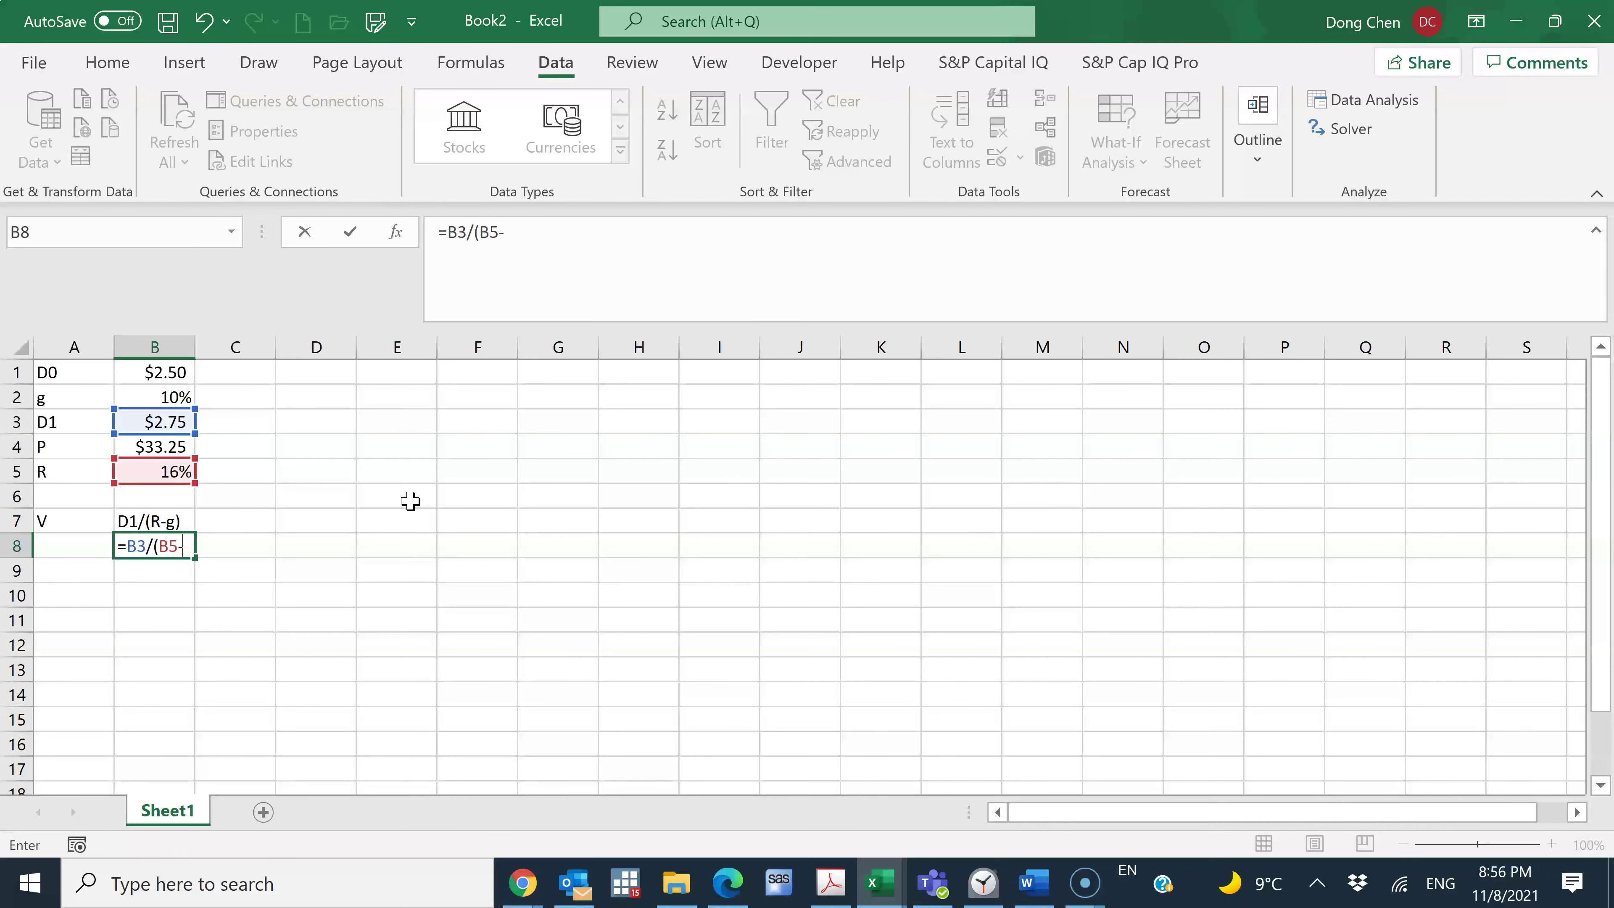
left_click(173, 398)
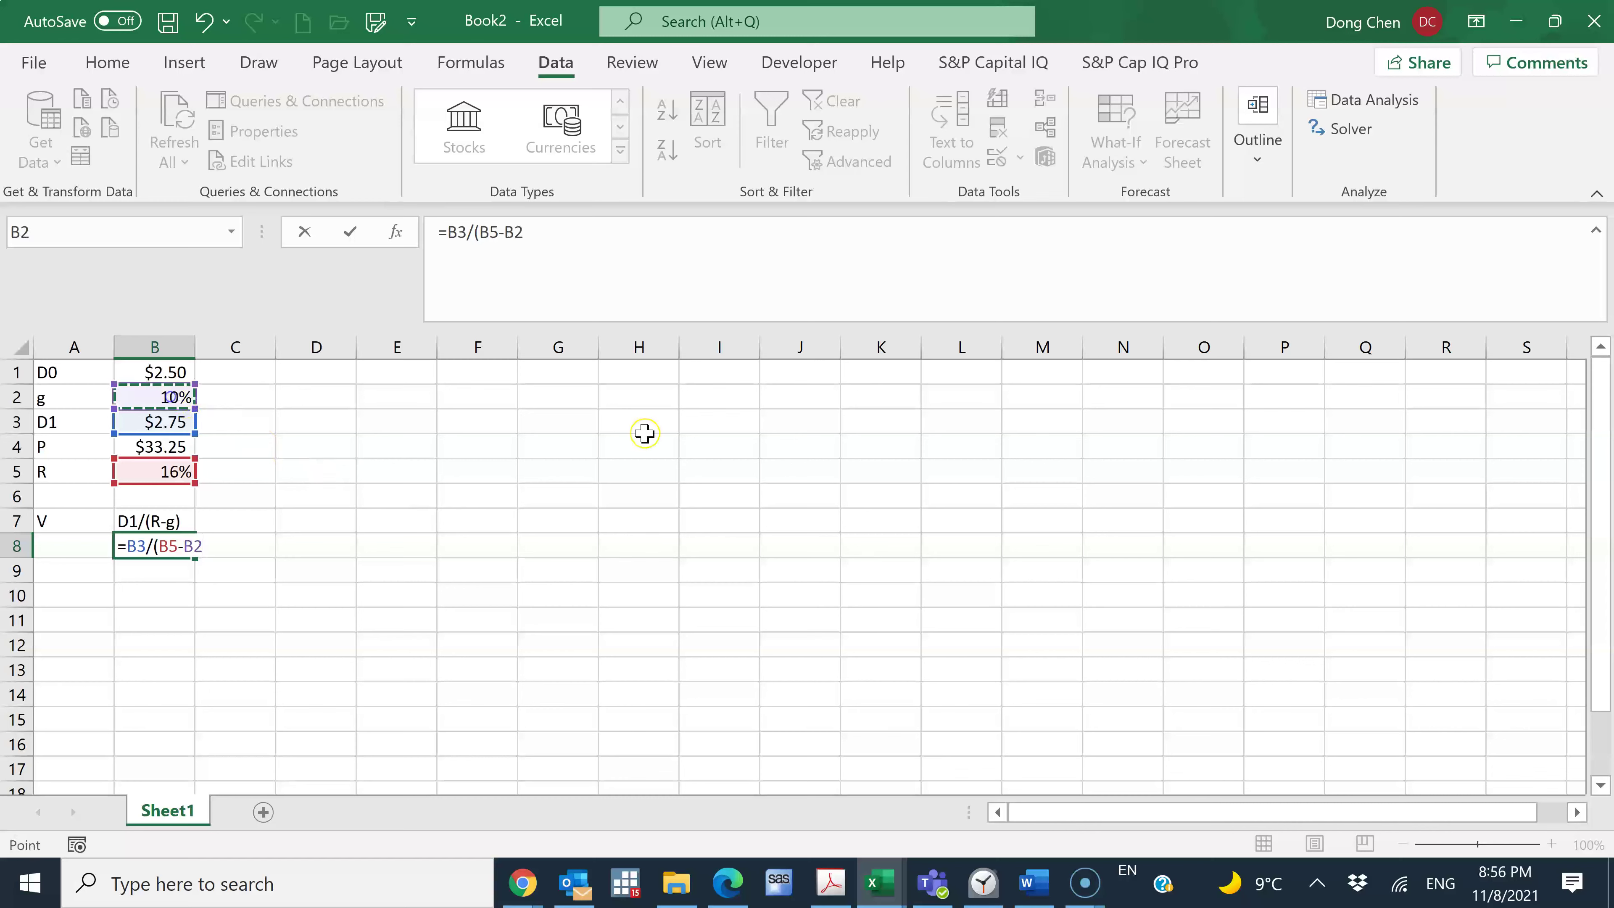
type(")")
key("Return")
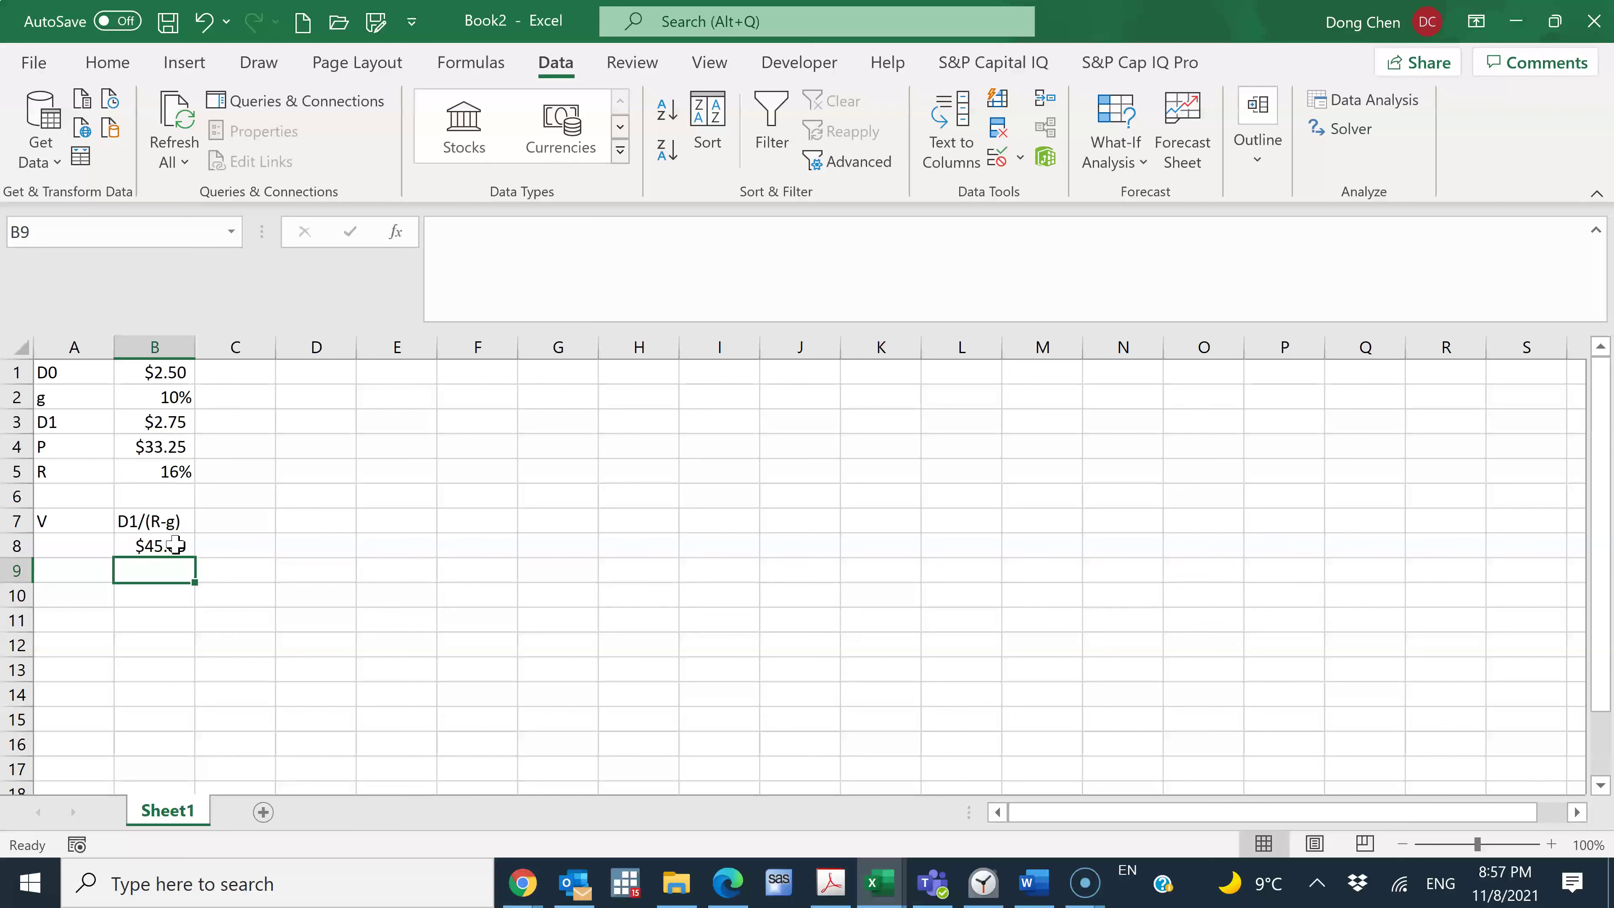
Step: Enter the label P-V in A9 and its target =0 in B9
left_click(93, 571)
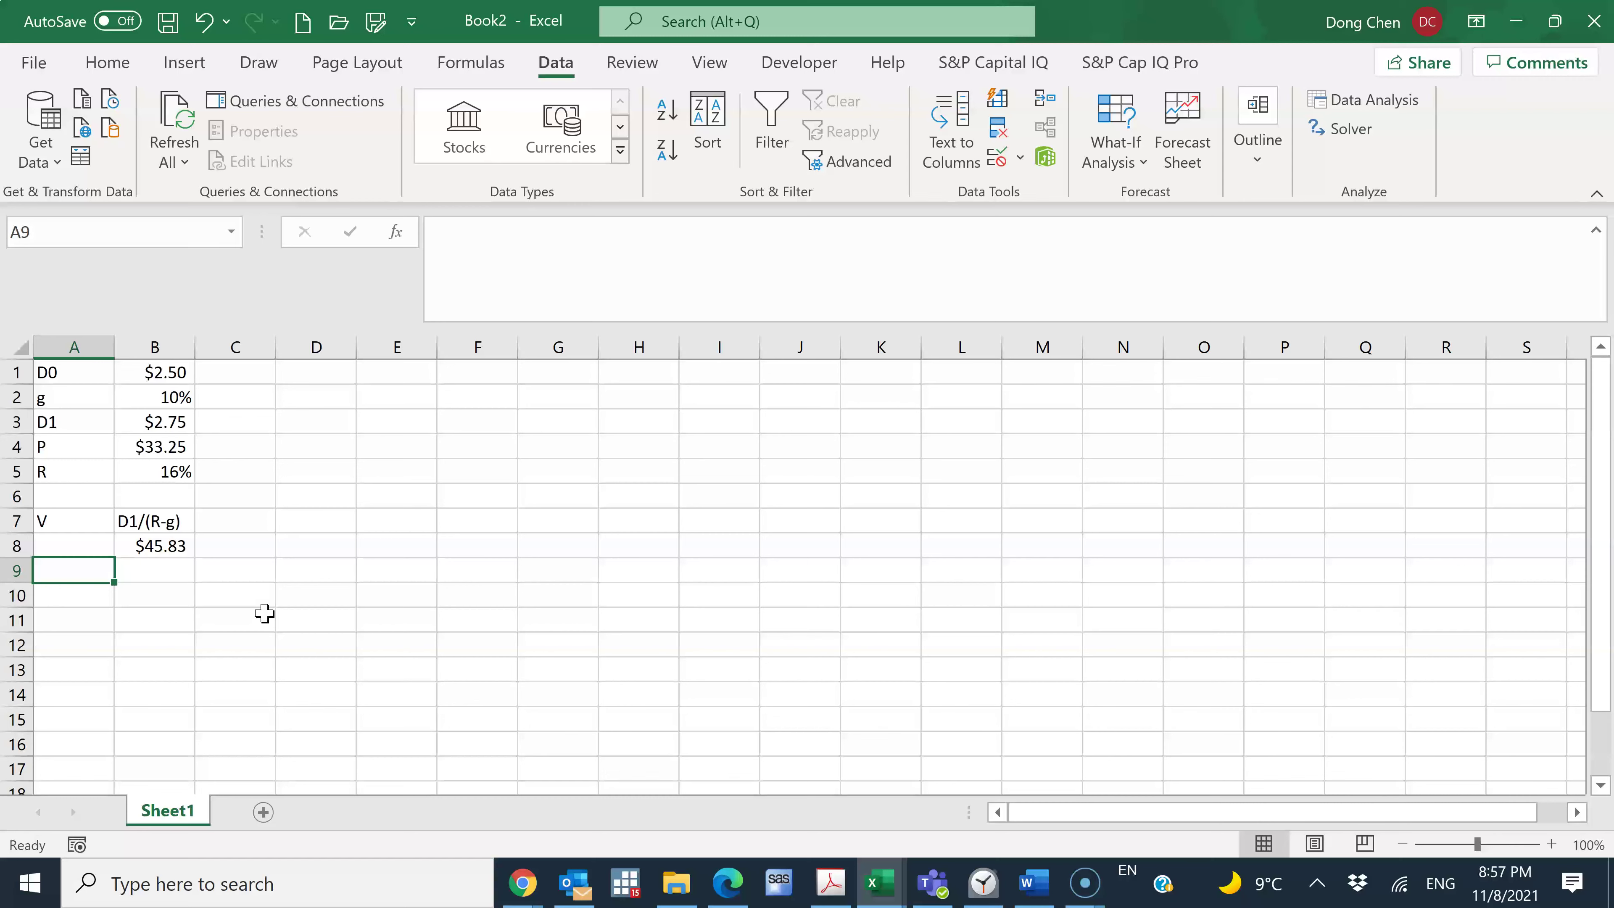
type("P-V")
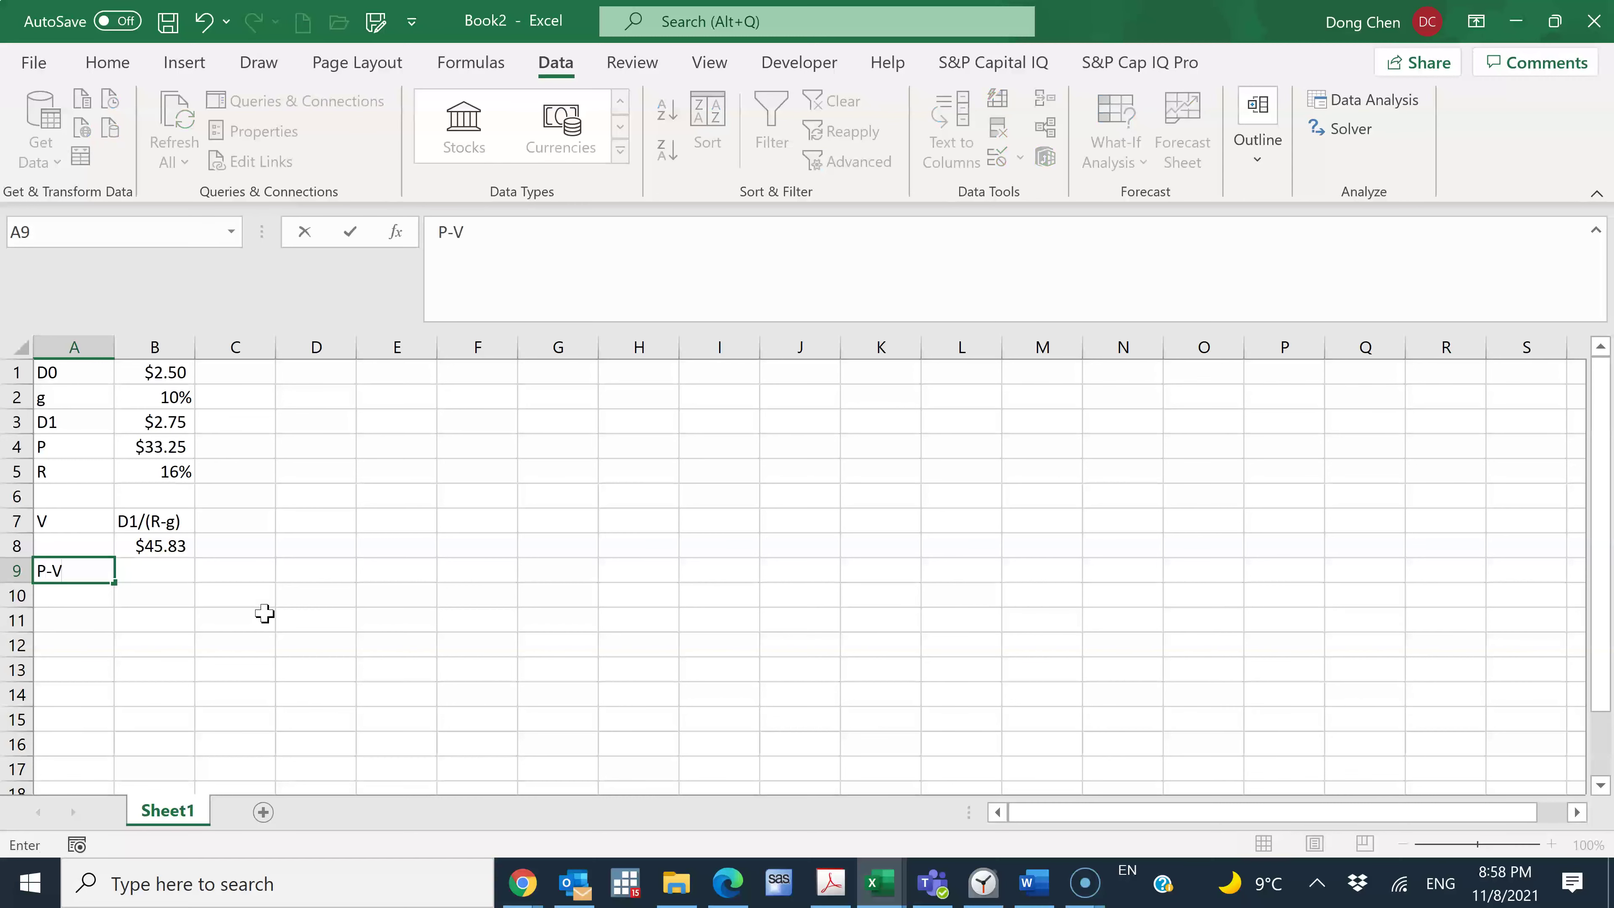
key("Tab")
type("=0")
key("Return")
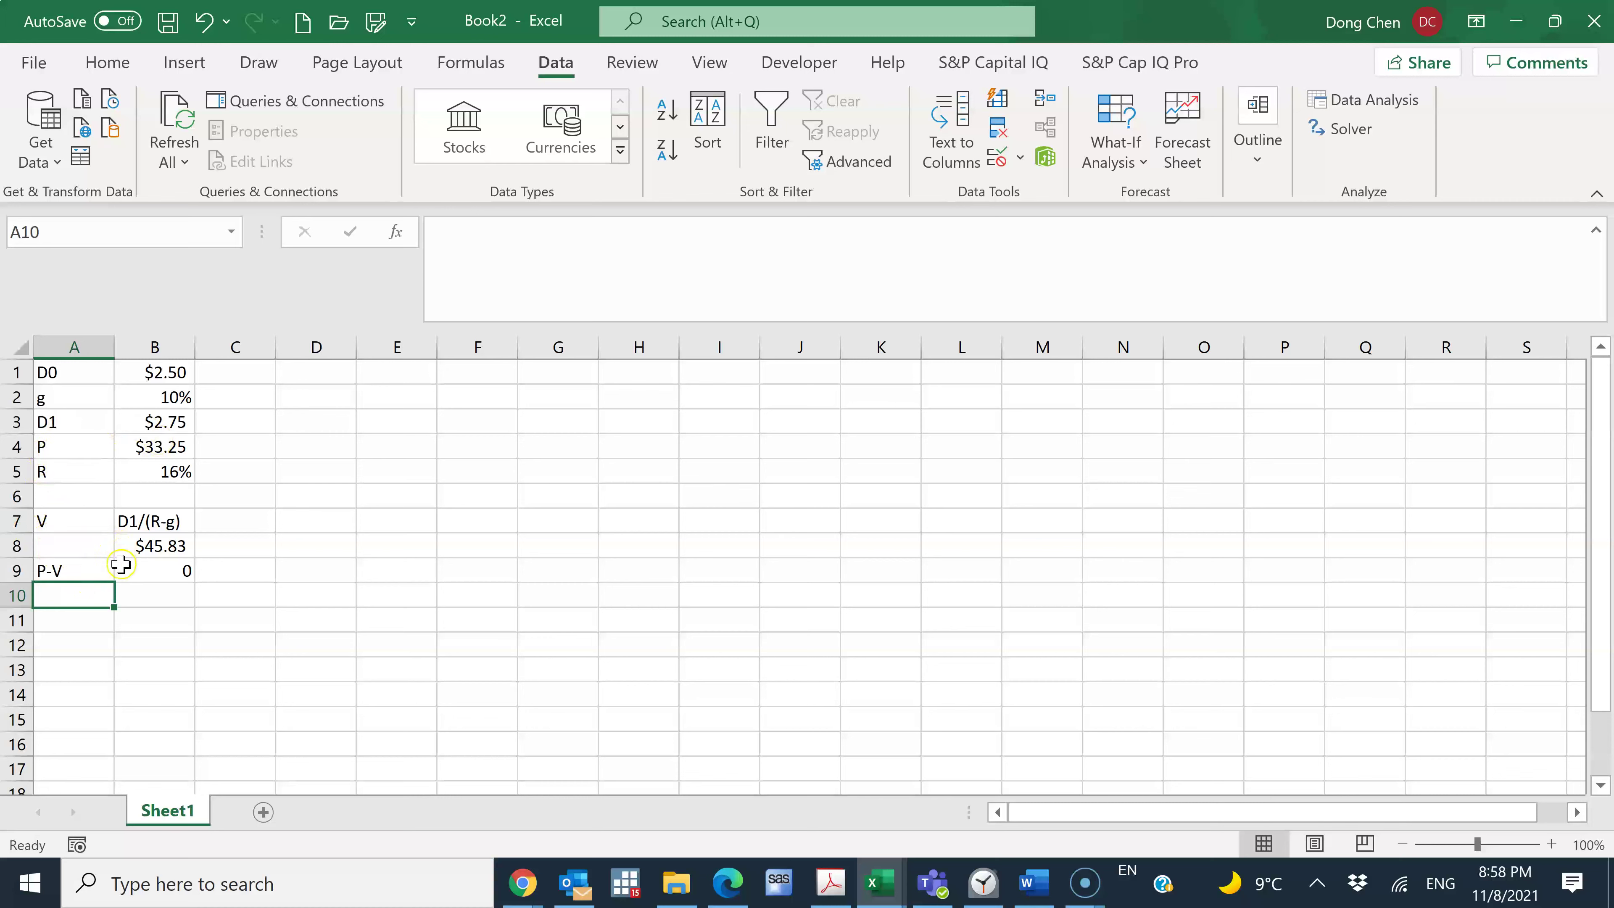
Step: Calculate the difference between the stock value and the selling price in B10 with =B8-B4
left_click(120, 603)
type("=")
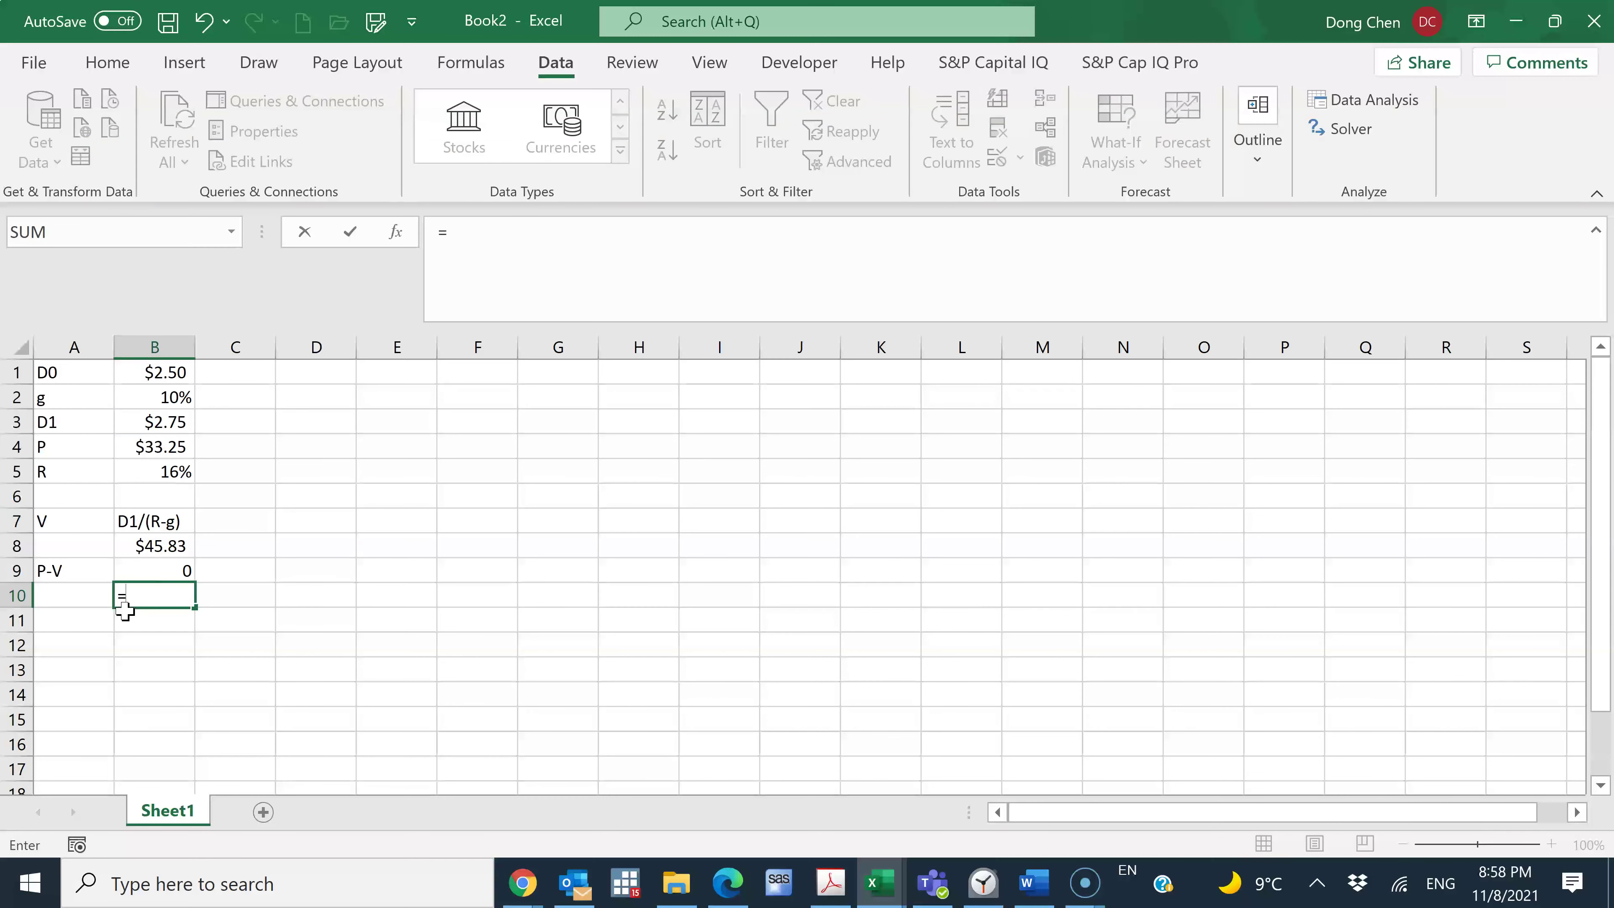
left_click(150, 547)
type("-")
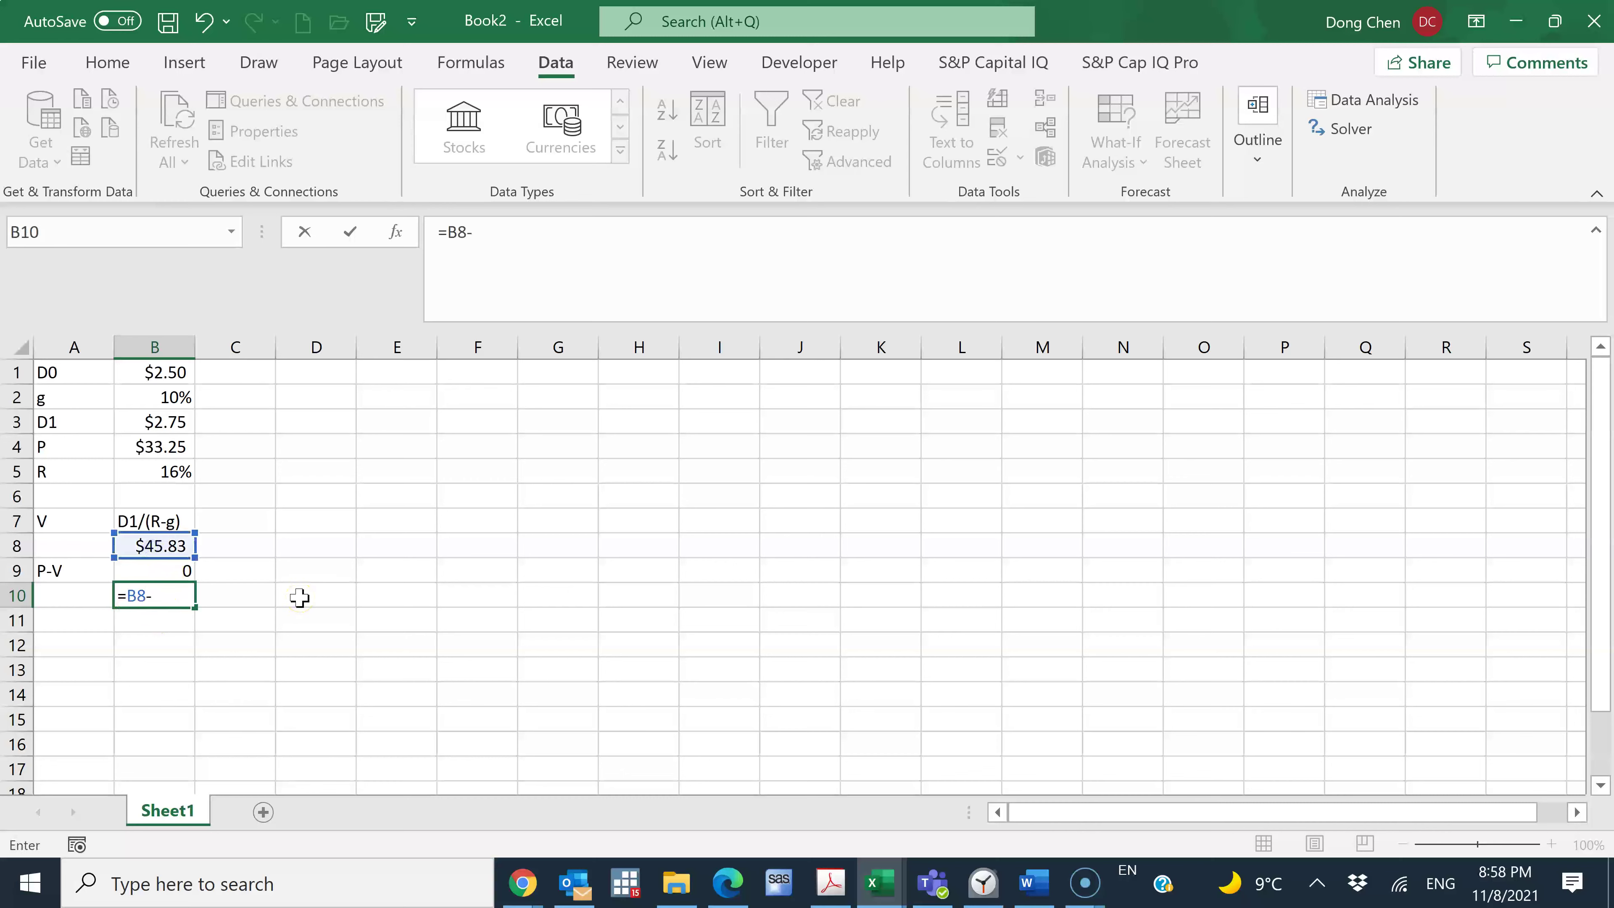
left_click(162, 448)
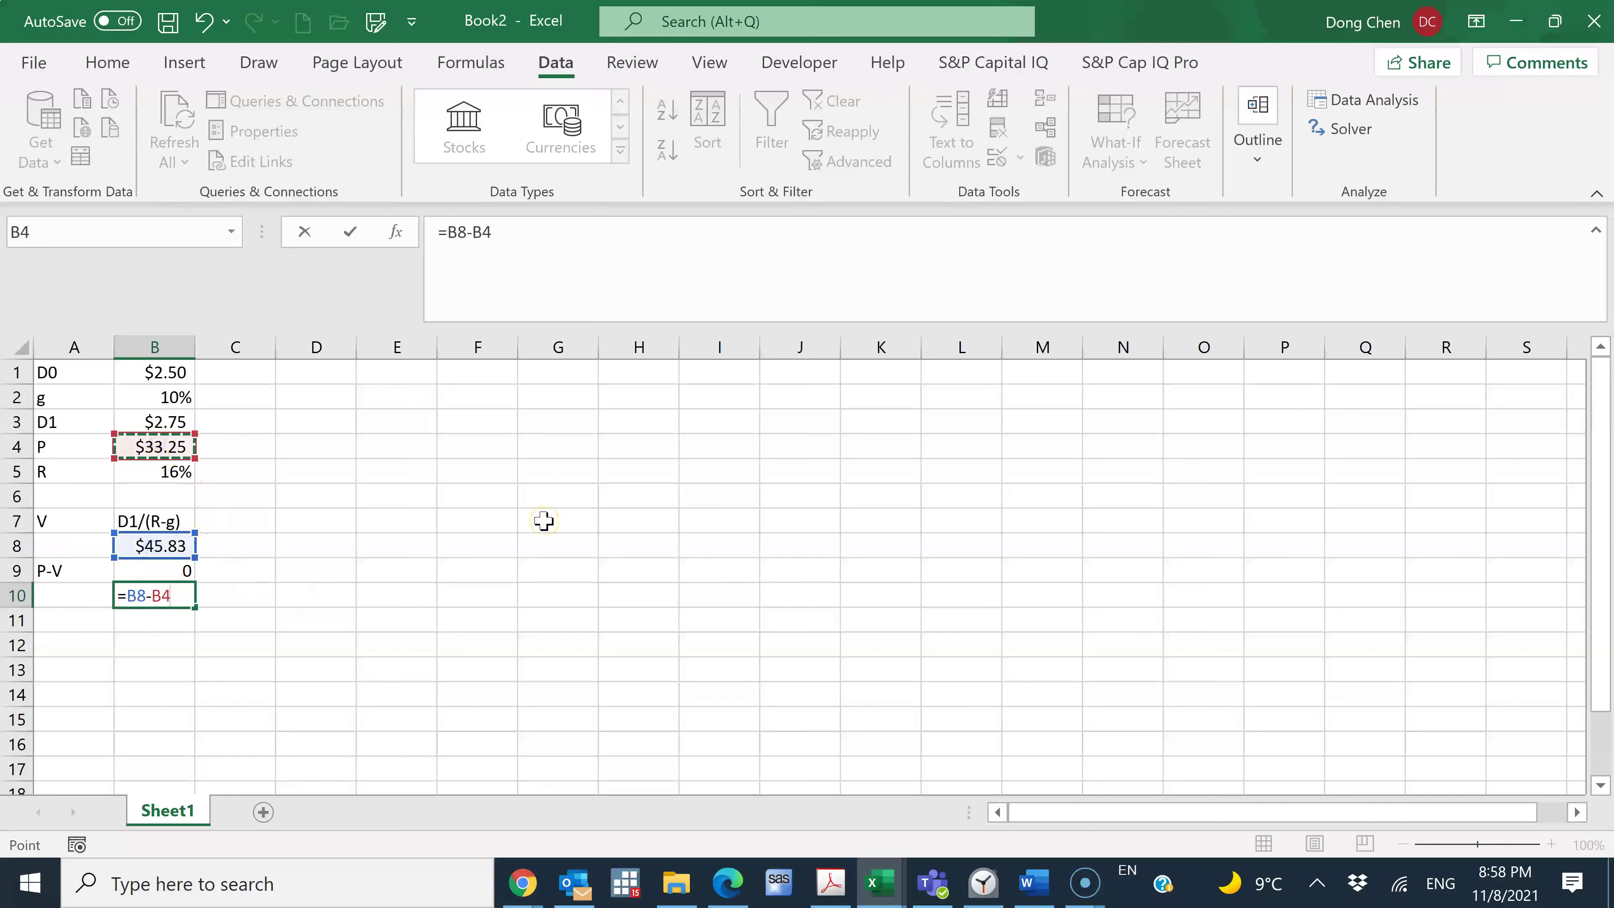
key("Return")
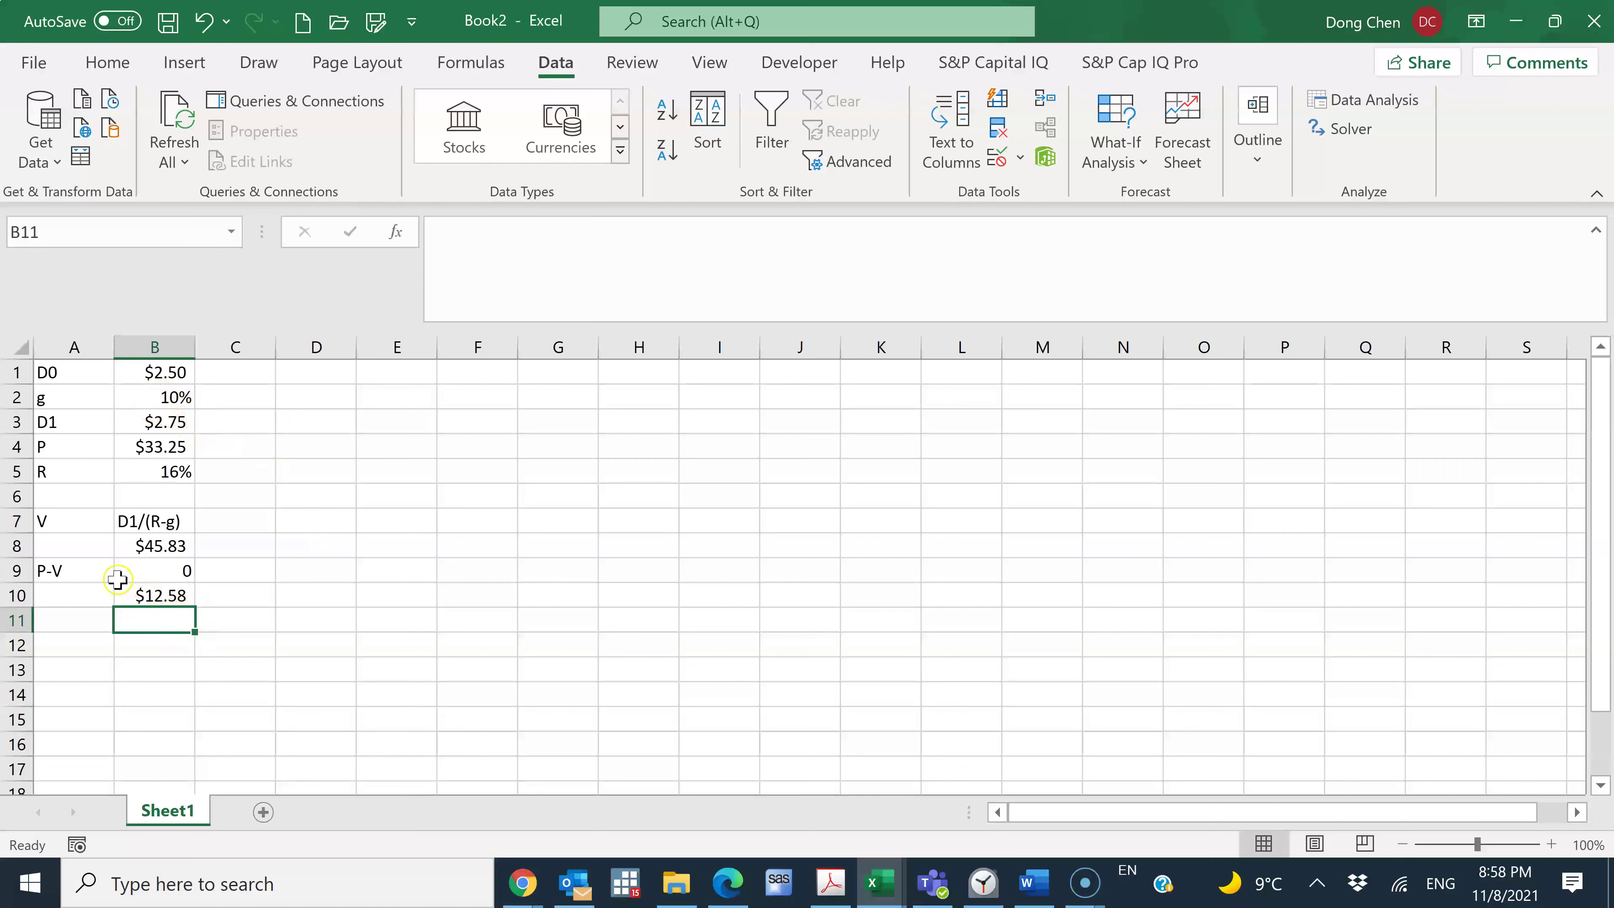
Step: Select the difference in B10 and look at the available What-If Analysis commands
left_click(172, 597)
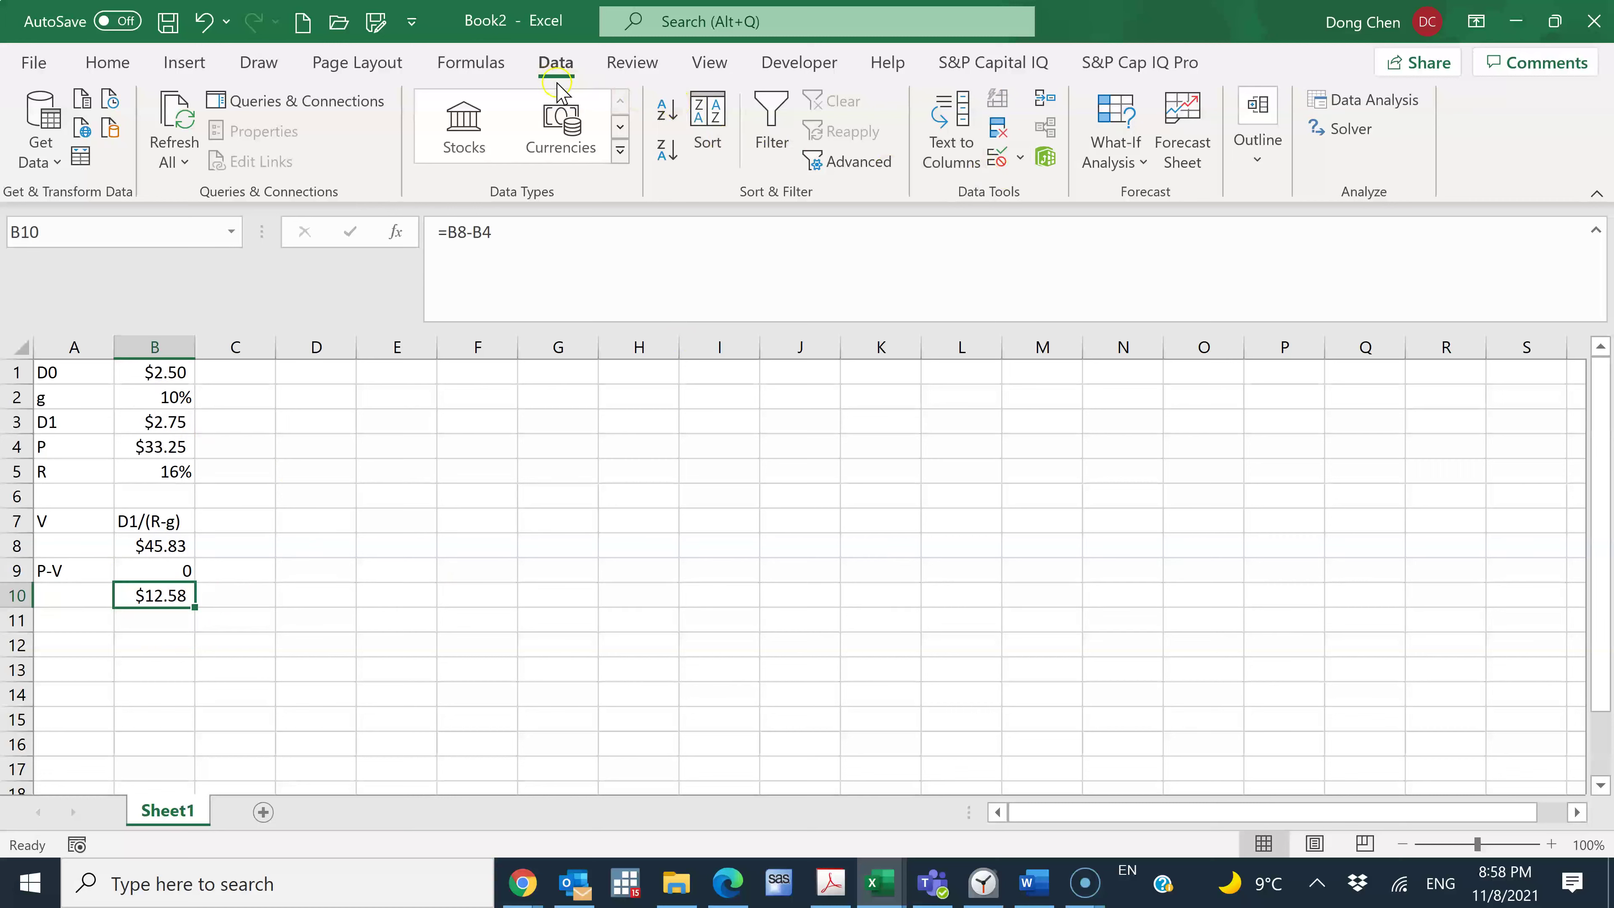
left_click(1123, 176)
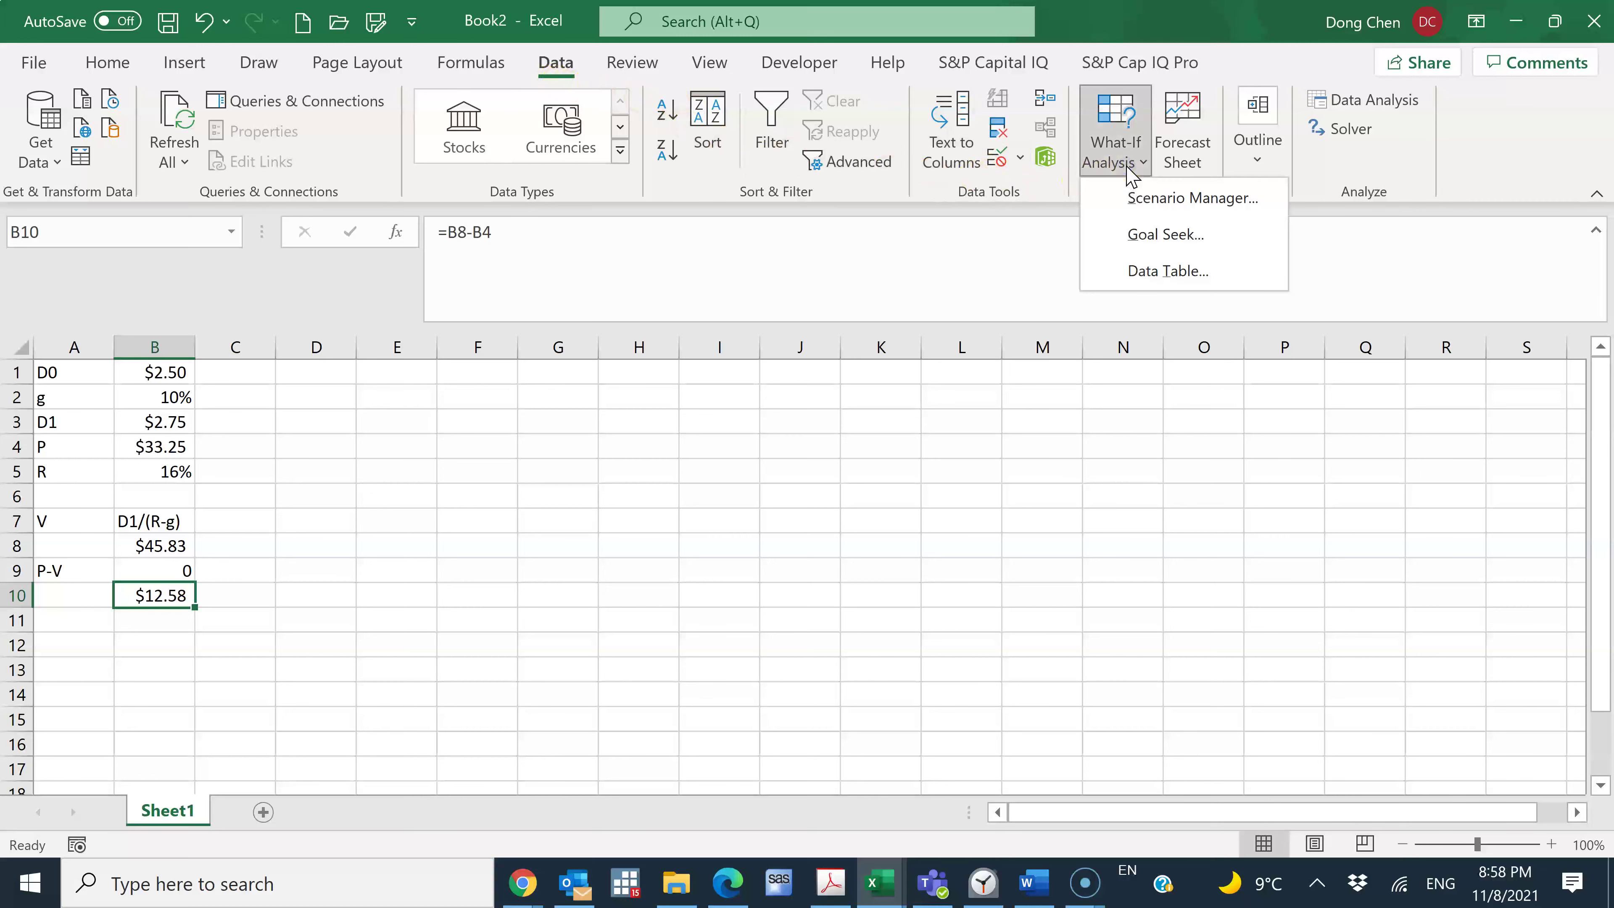
left_click(1128, 174)
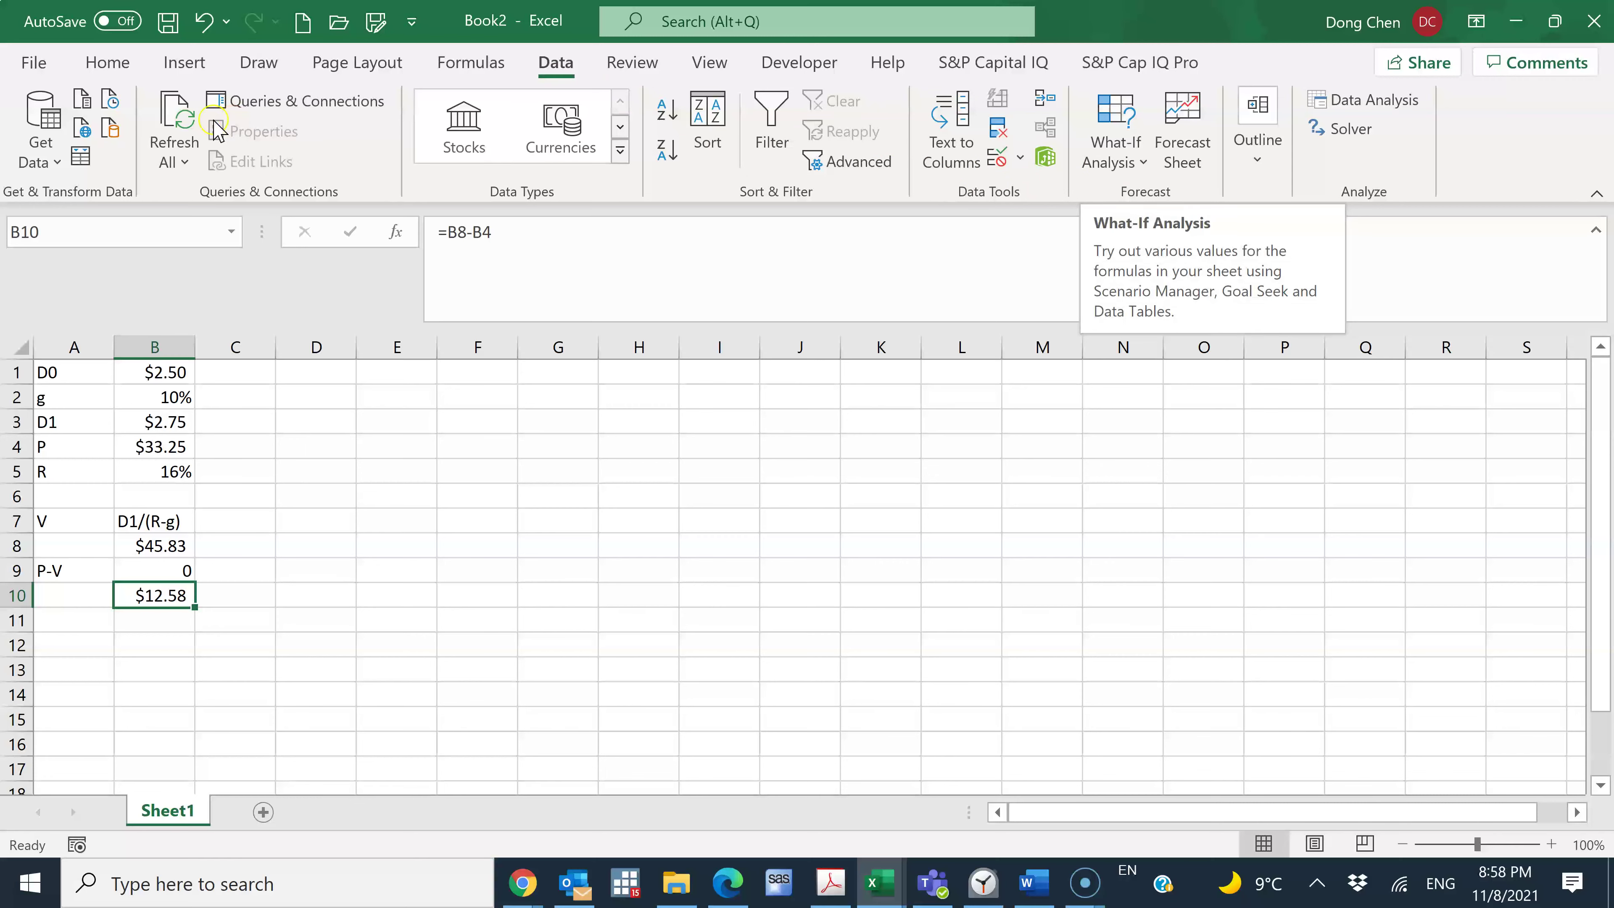
Step: Review the add-ins listed in the Excel options, dismiss the timer notification and close the options
left_click(30, 64)
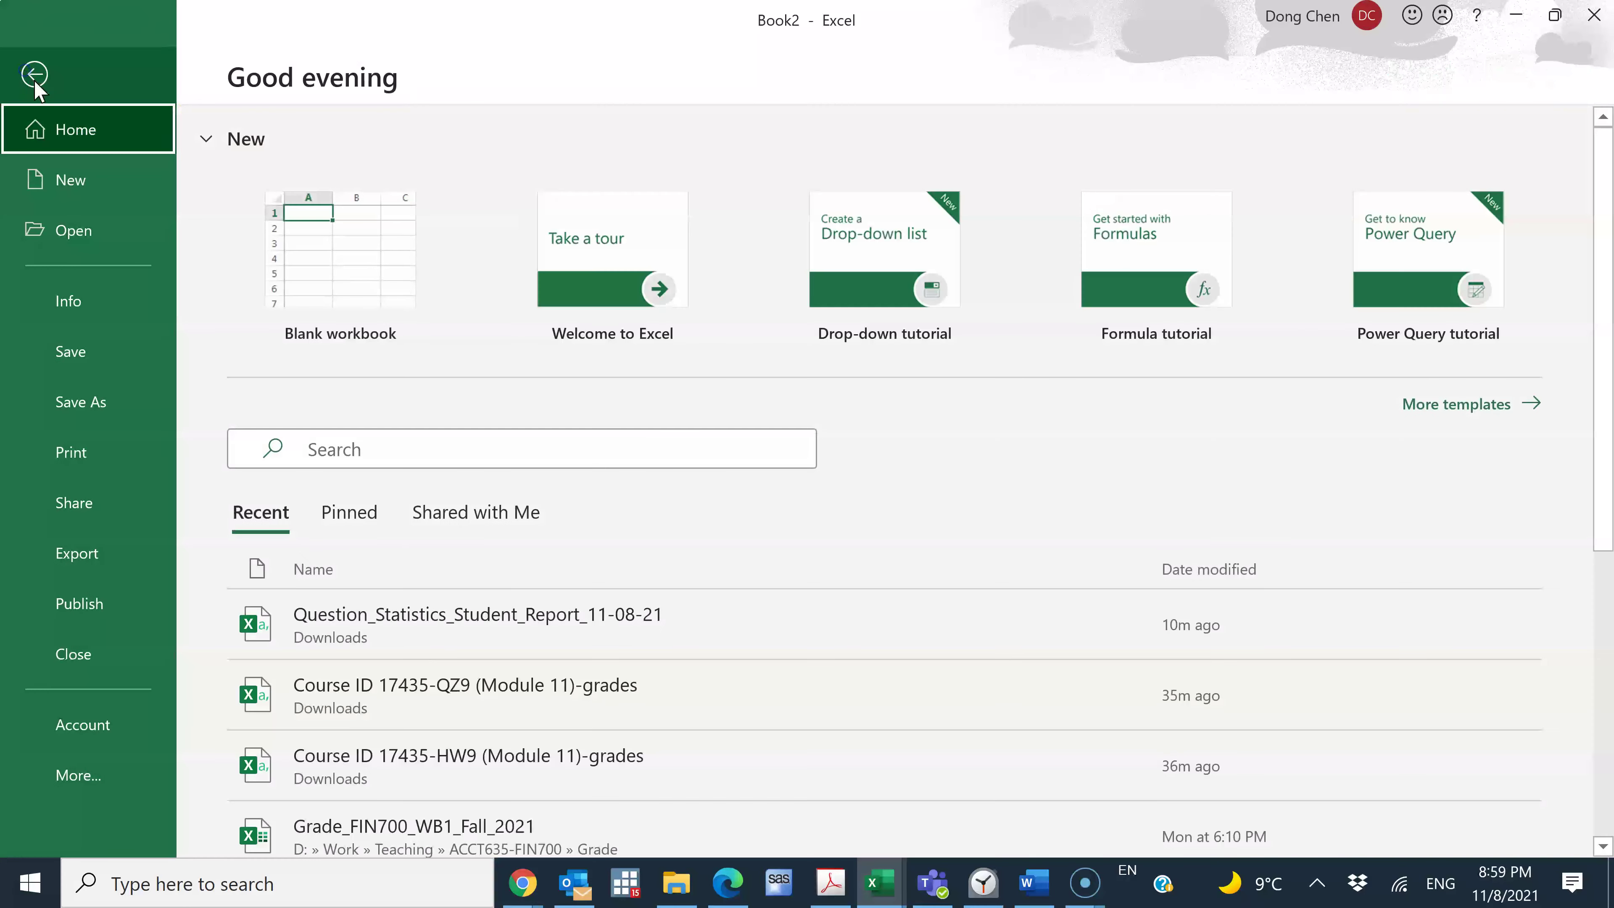
left_click(124, 795)
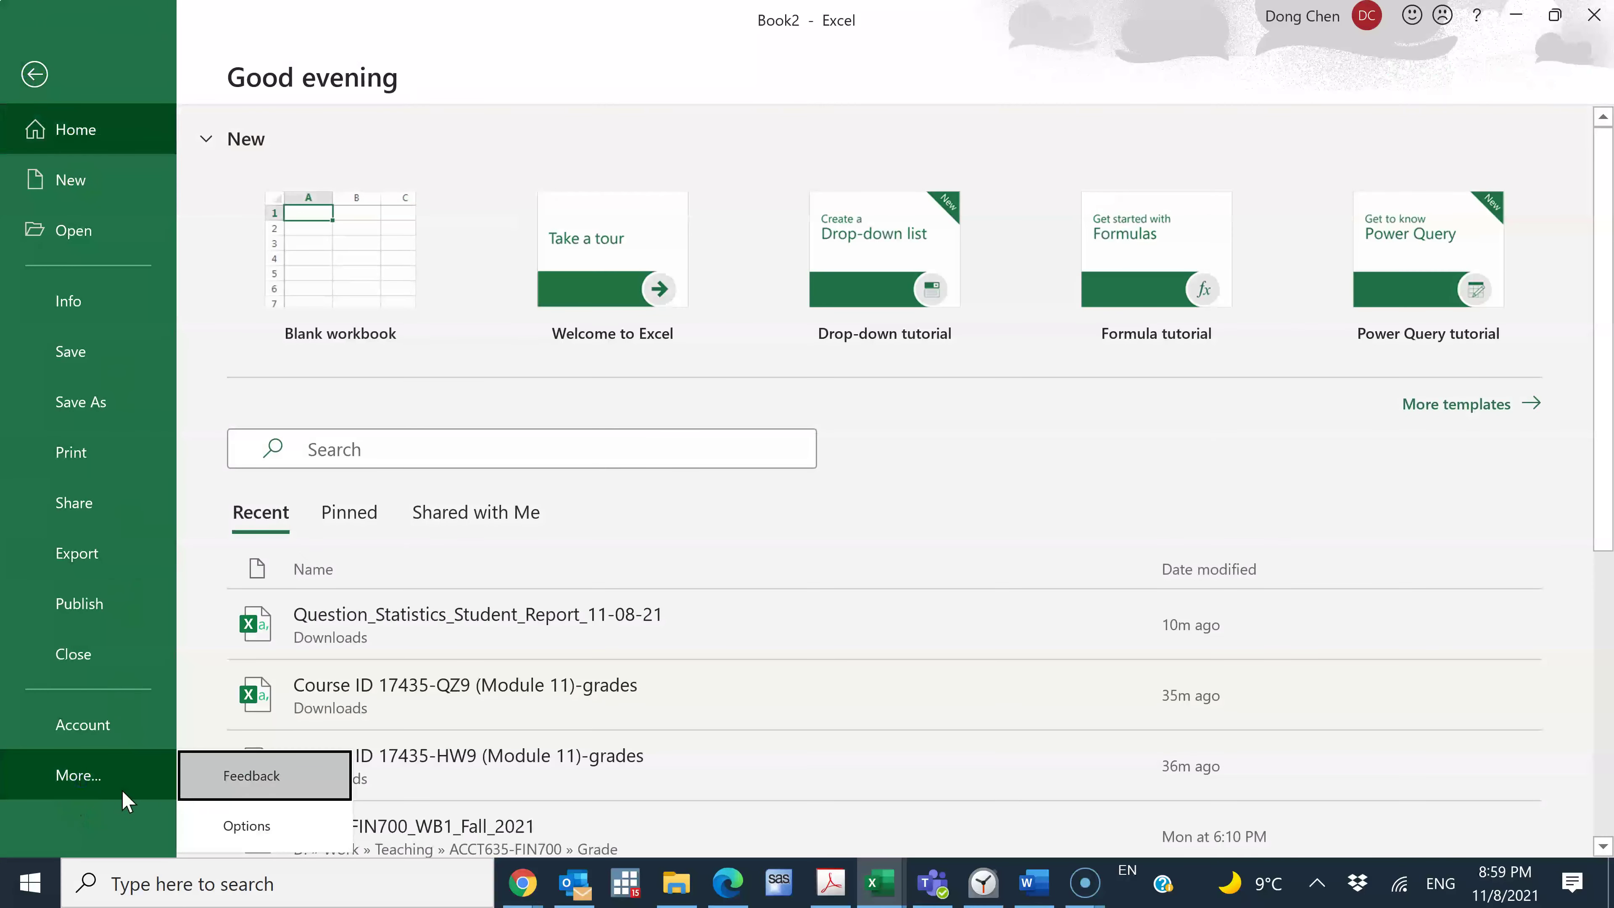
left_click(255, 825)
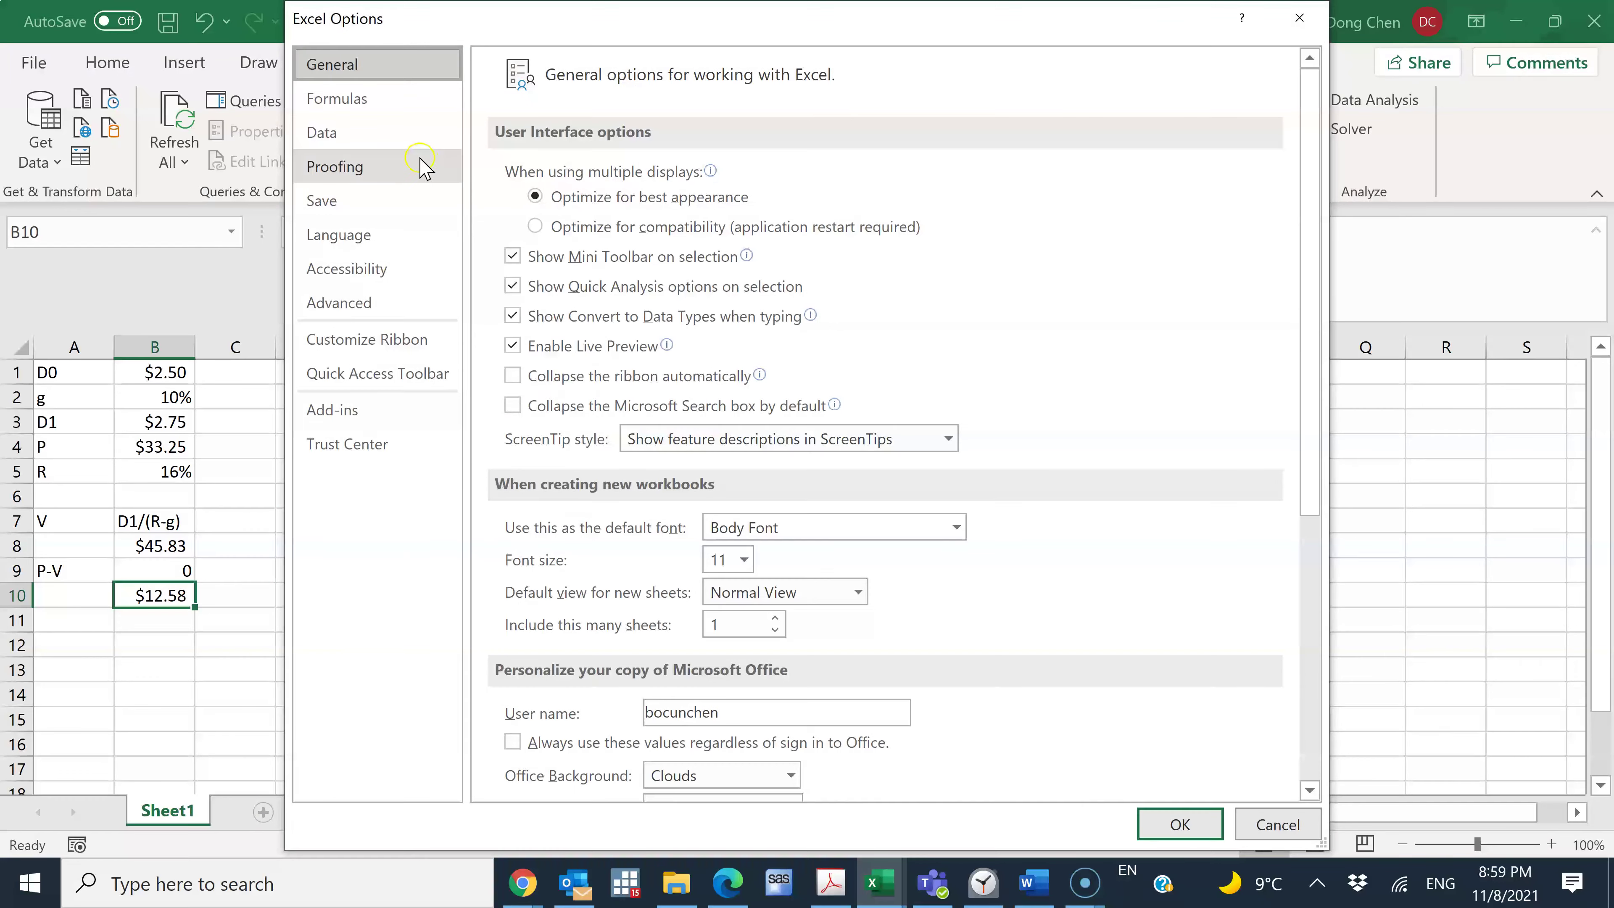
left_click(349, 413)
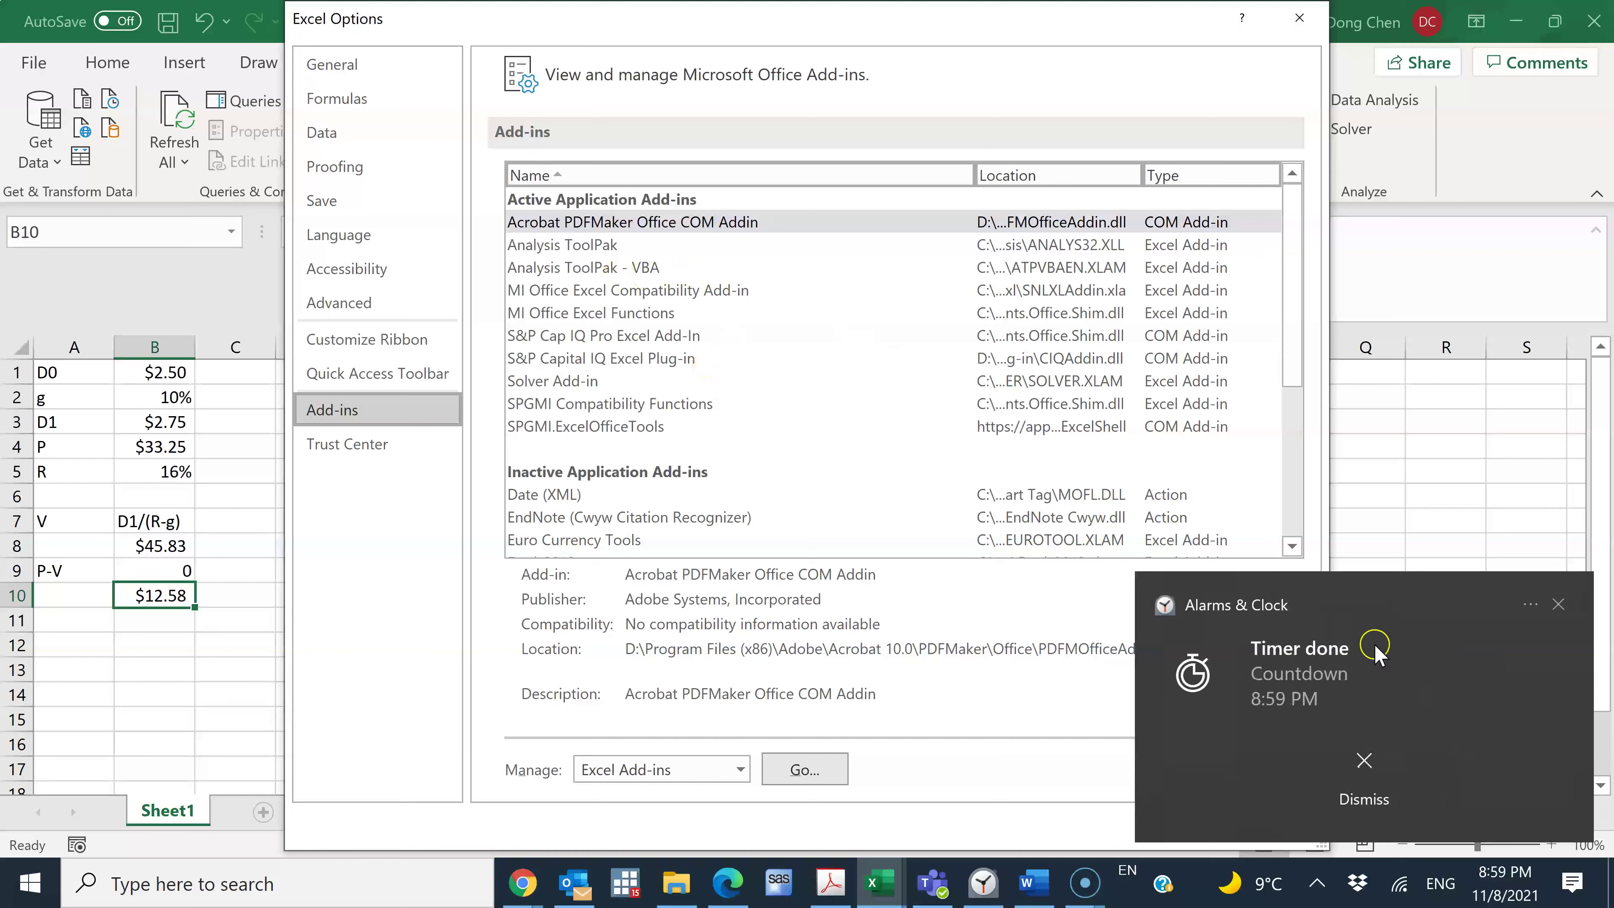
left_click(1384, 776)
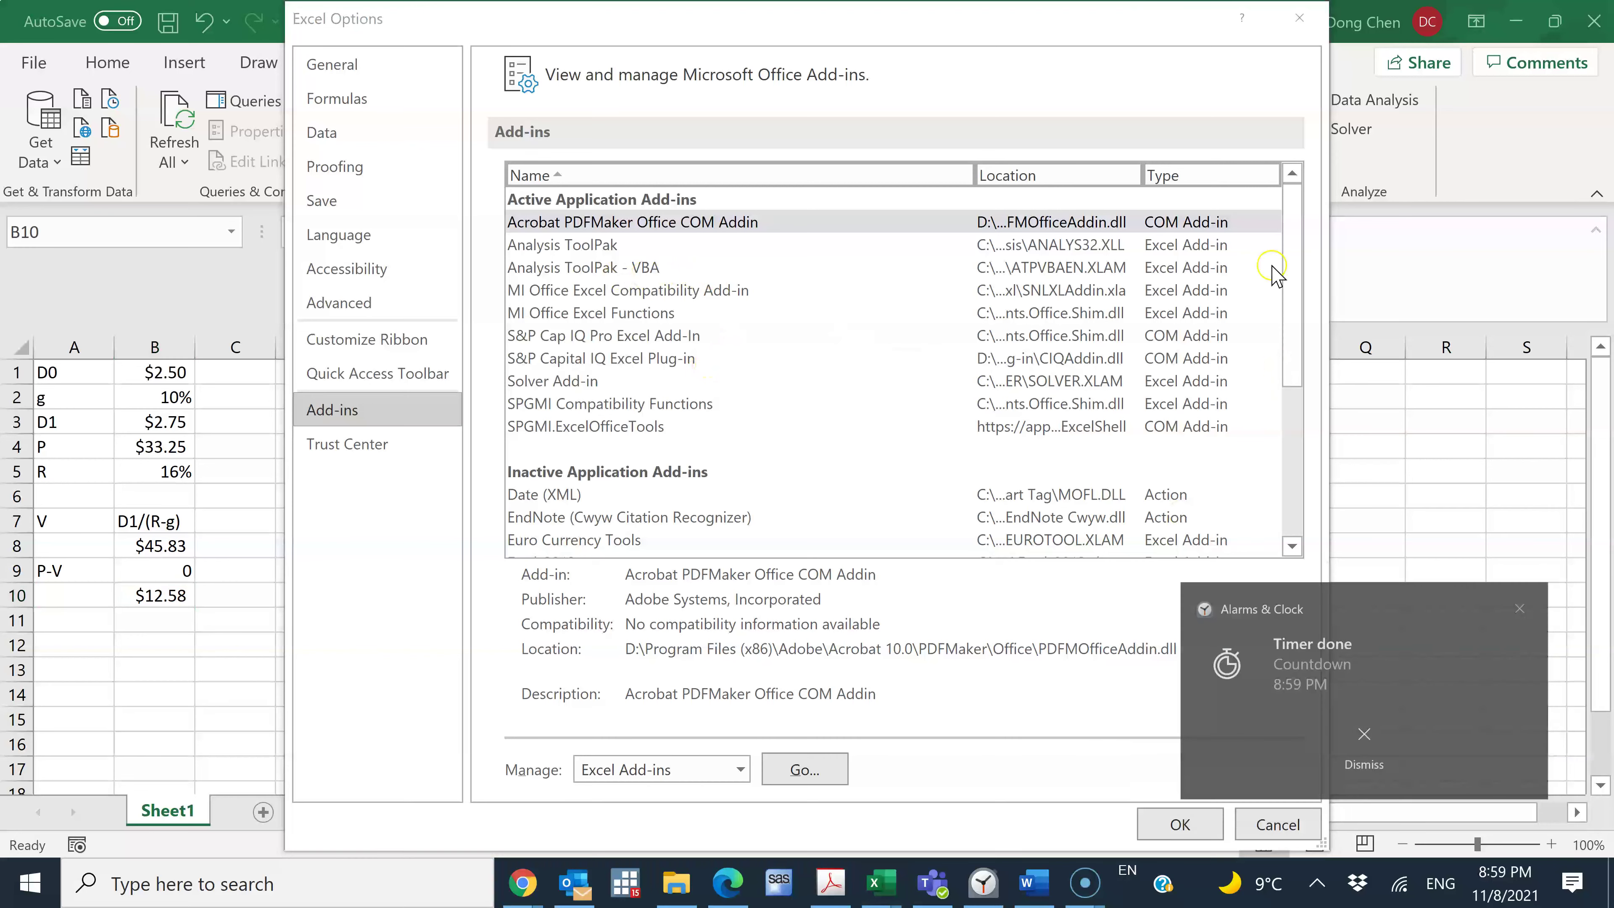
left_click(1298, 25)
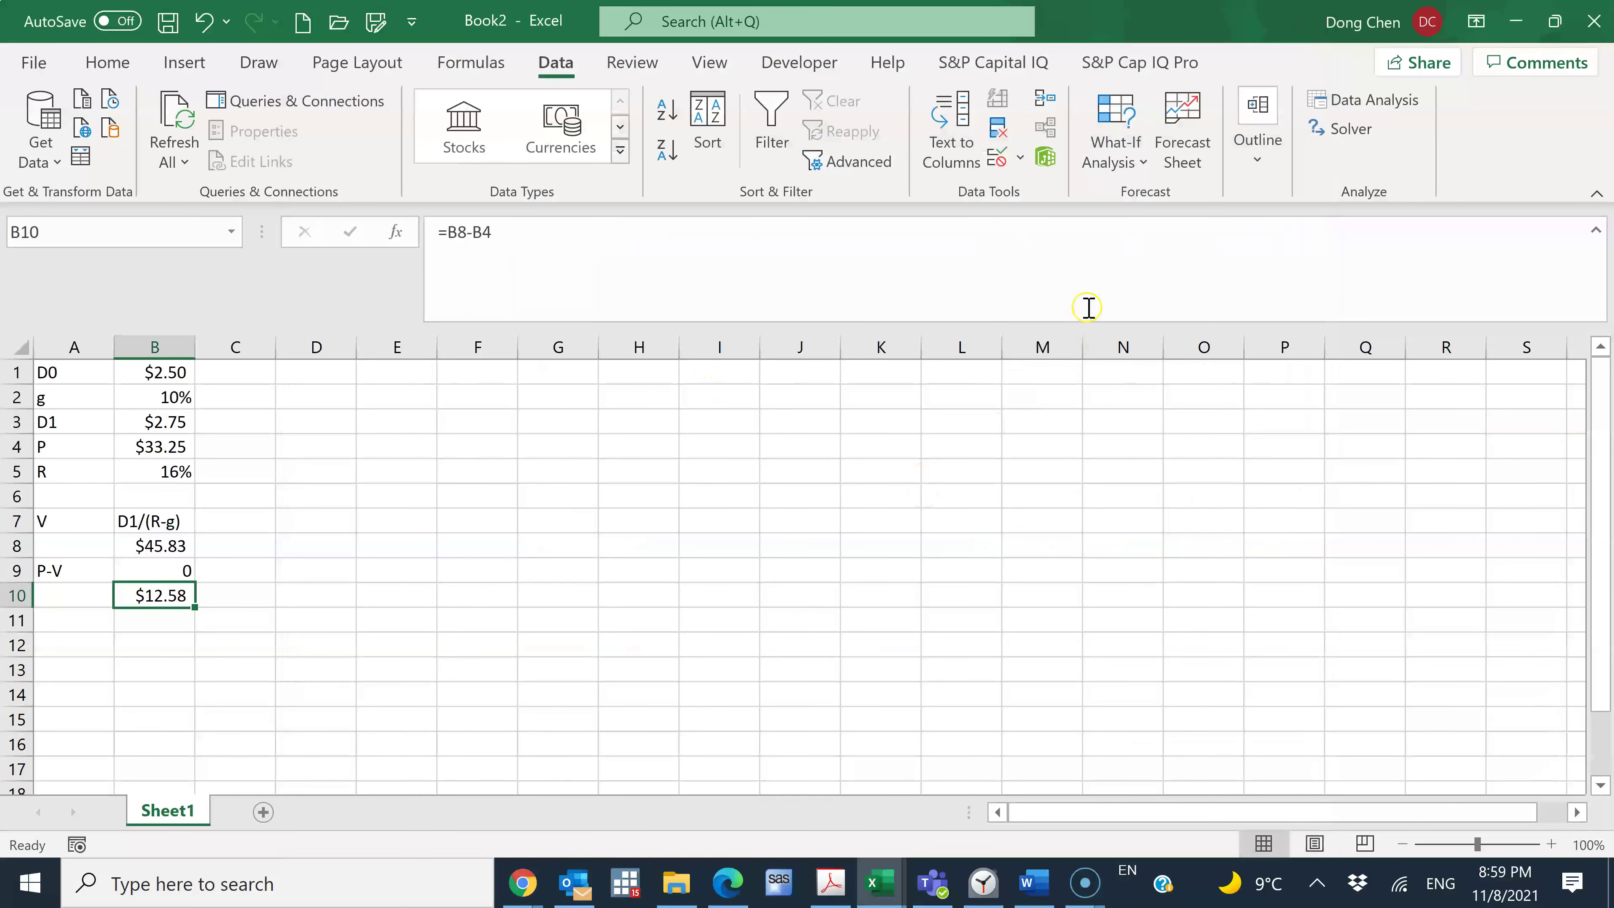
Step: Run Goal Seek to set B10 to the value 0 by changing the growth rate in B2, and accept the solution
left_click(1121, 162)
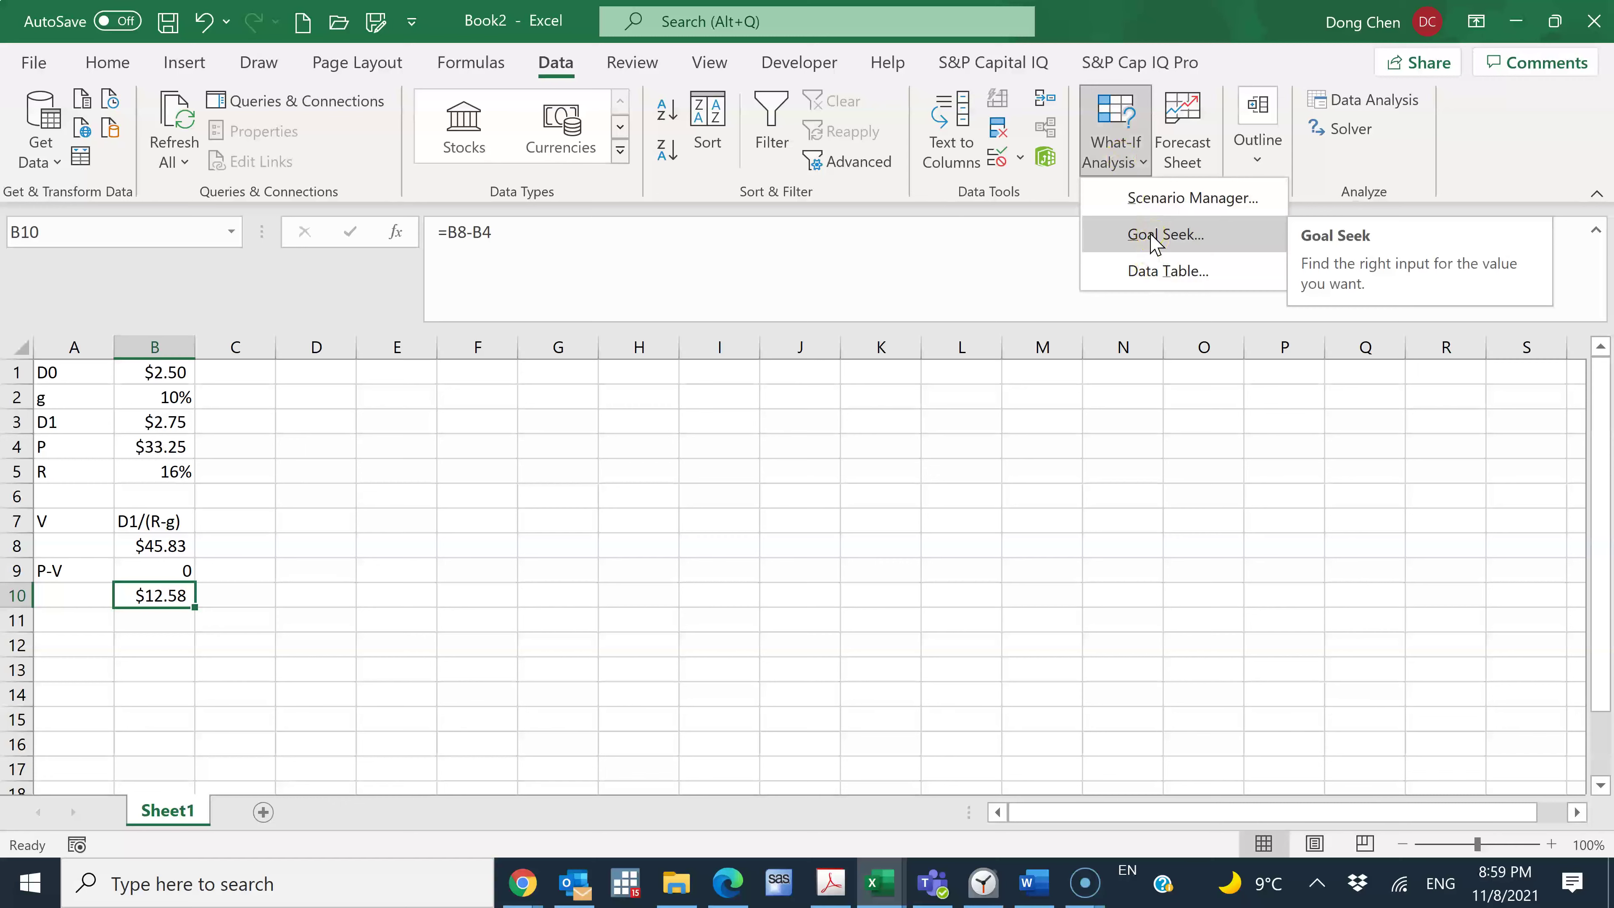
left_click(1153, 241)
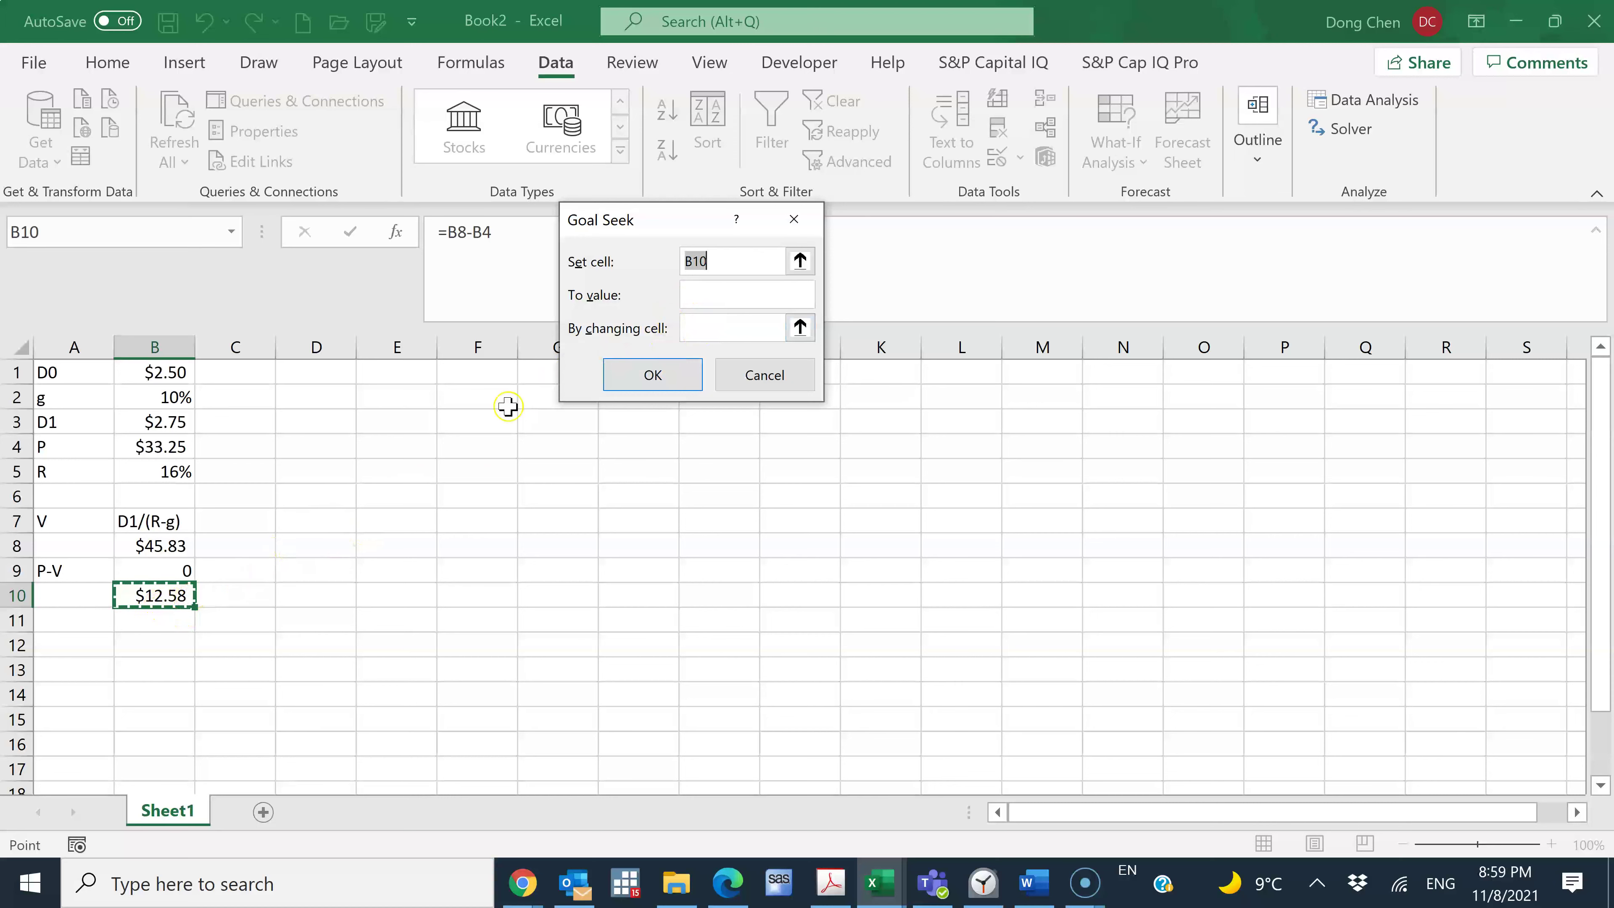
left_click(718, 267)
left_click(714, 295)
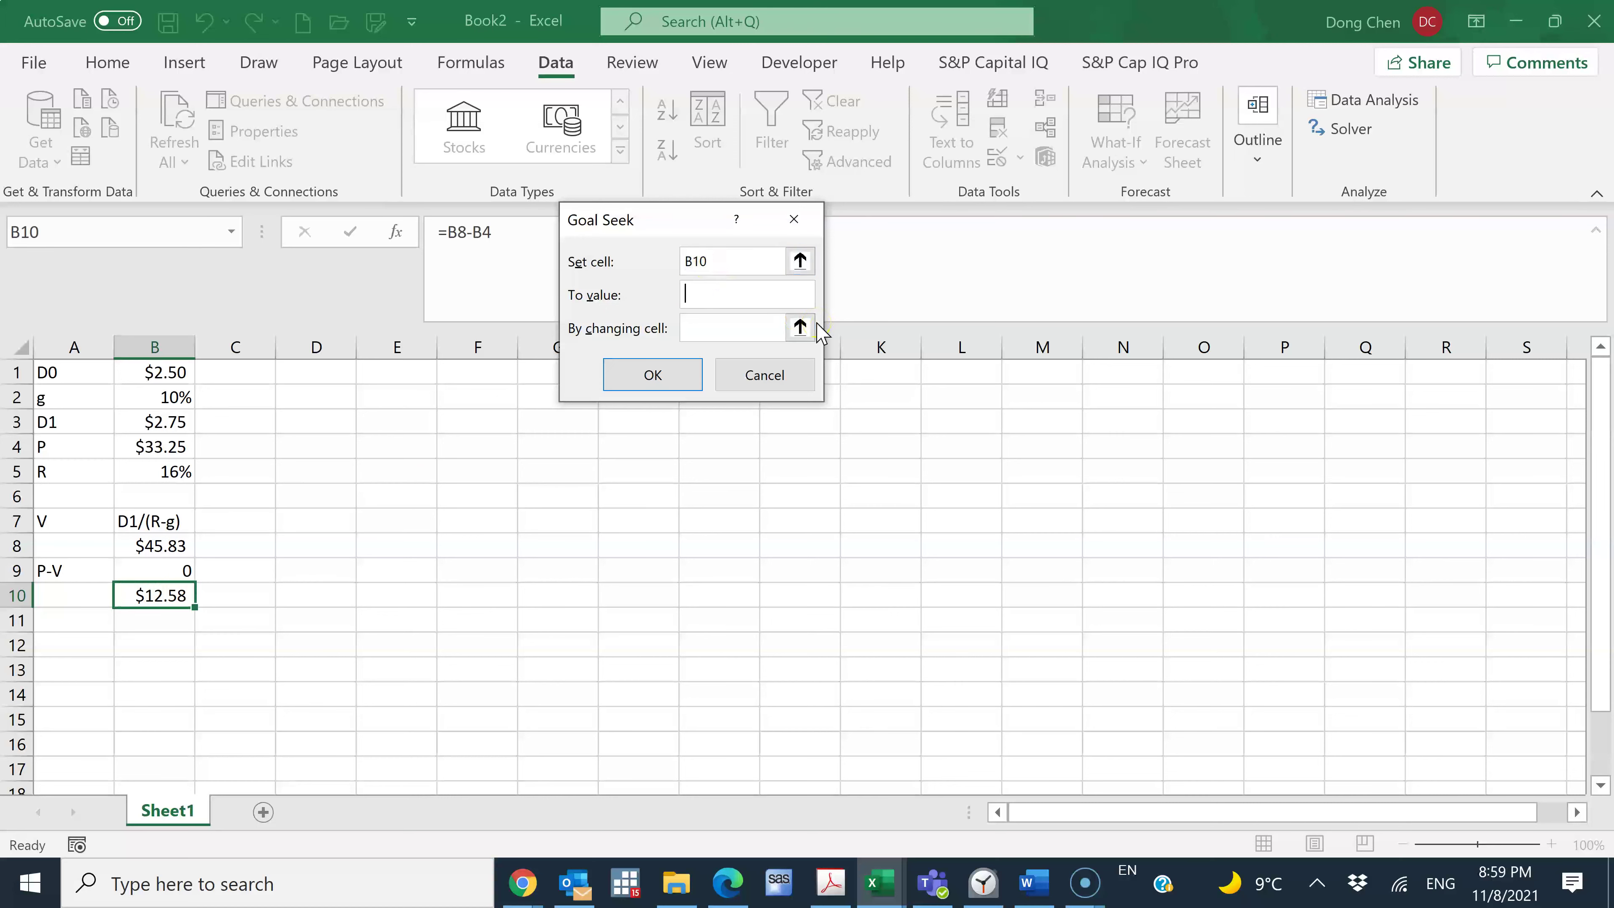
left_click(708, 330)
left_click(177, 398)
left_click(176, 398)
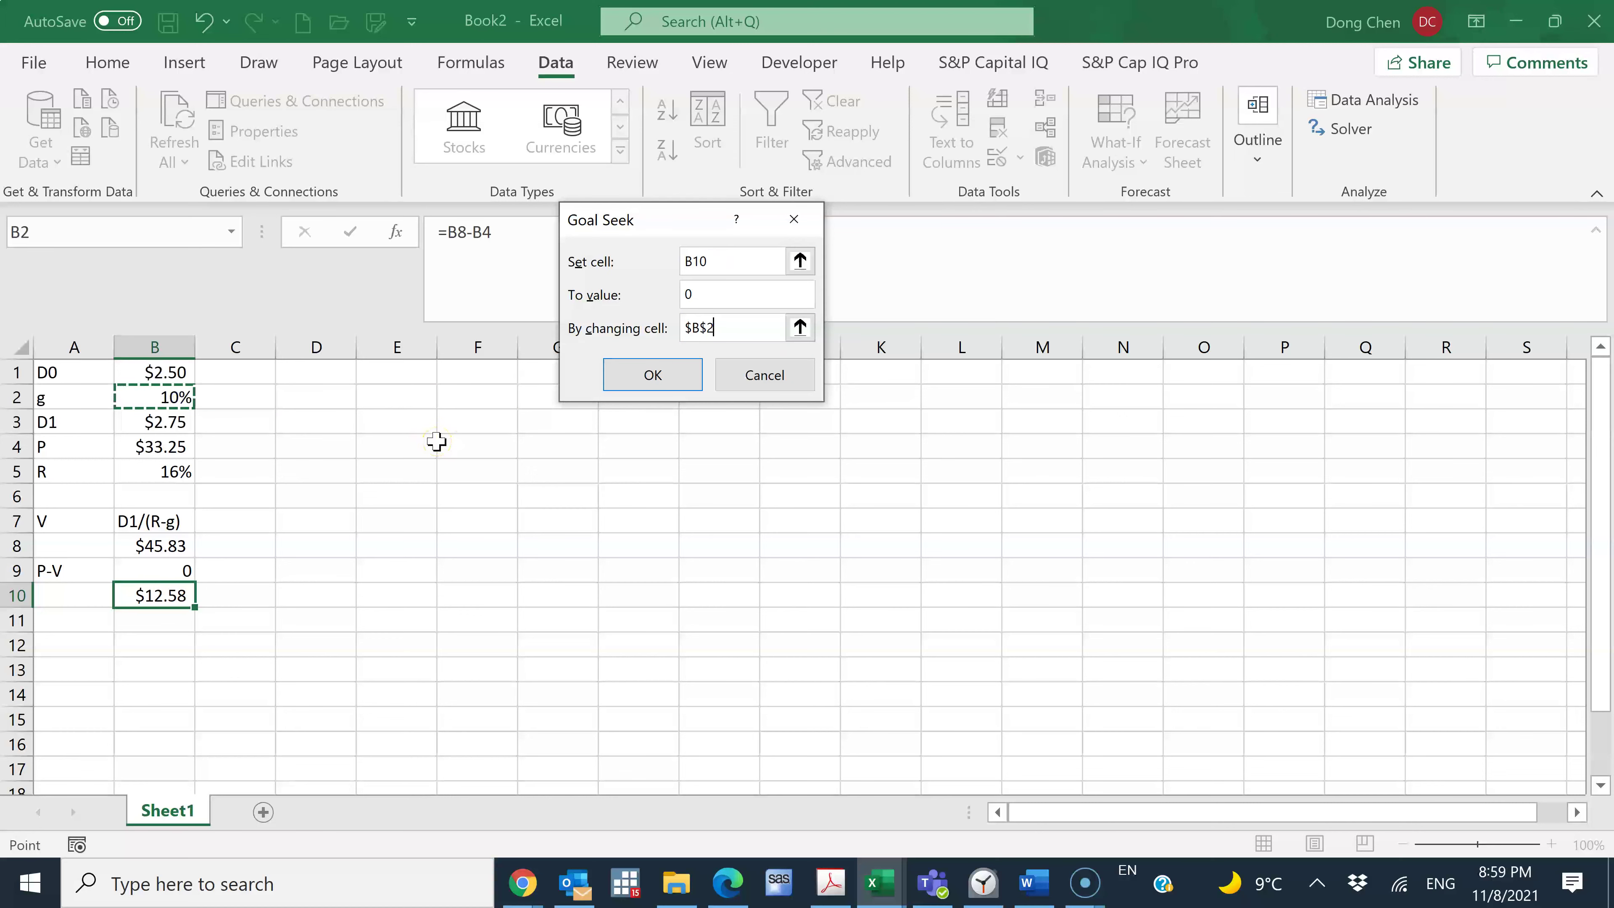
left_click(661, 382)
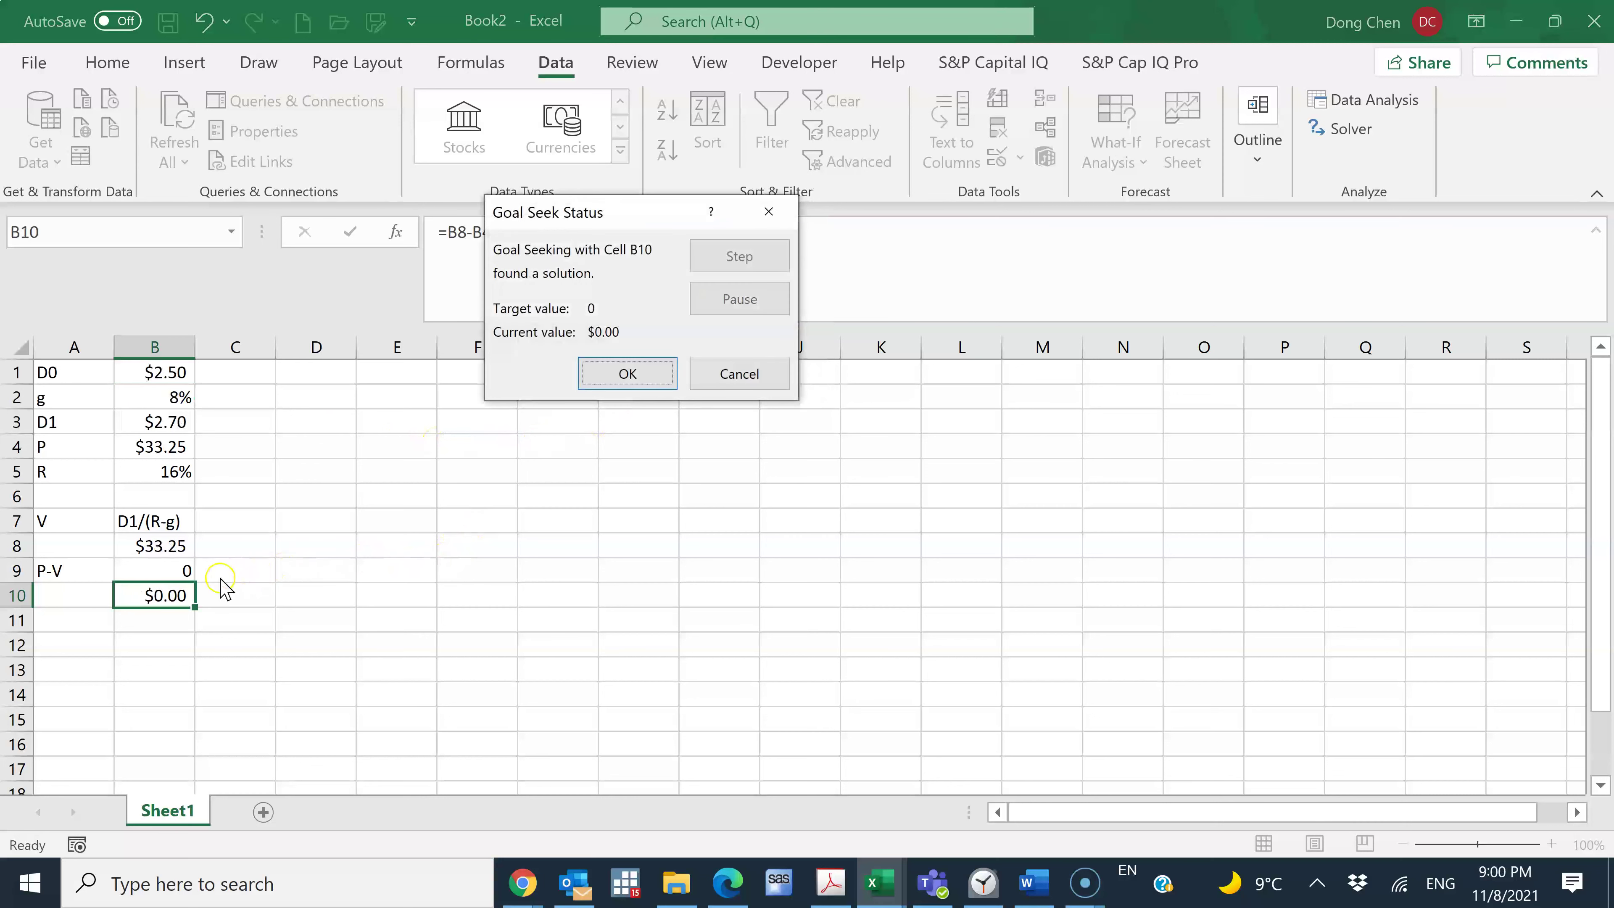
left_click(182, 438)
left_click(628, 377)
Step: Select the growth rate in B2 and switch to the homework window in Chrome to check the rounding required for the answer
left_click(179, 406)
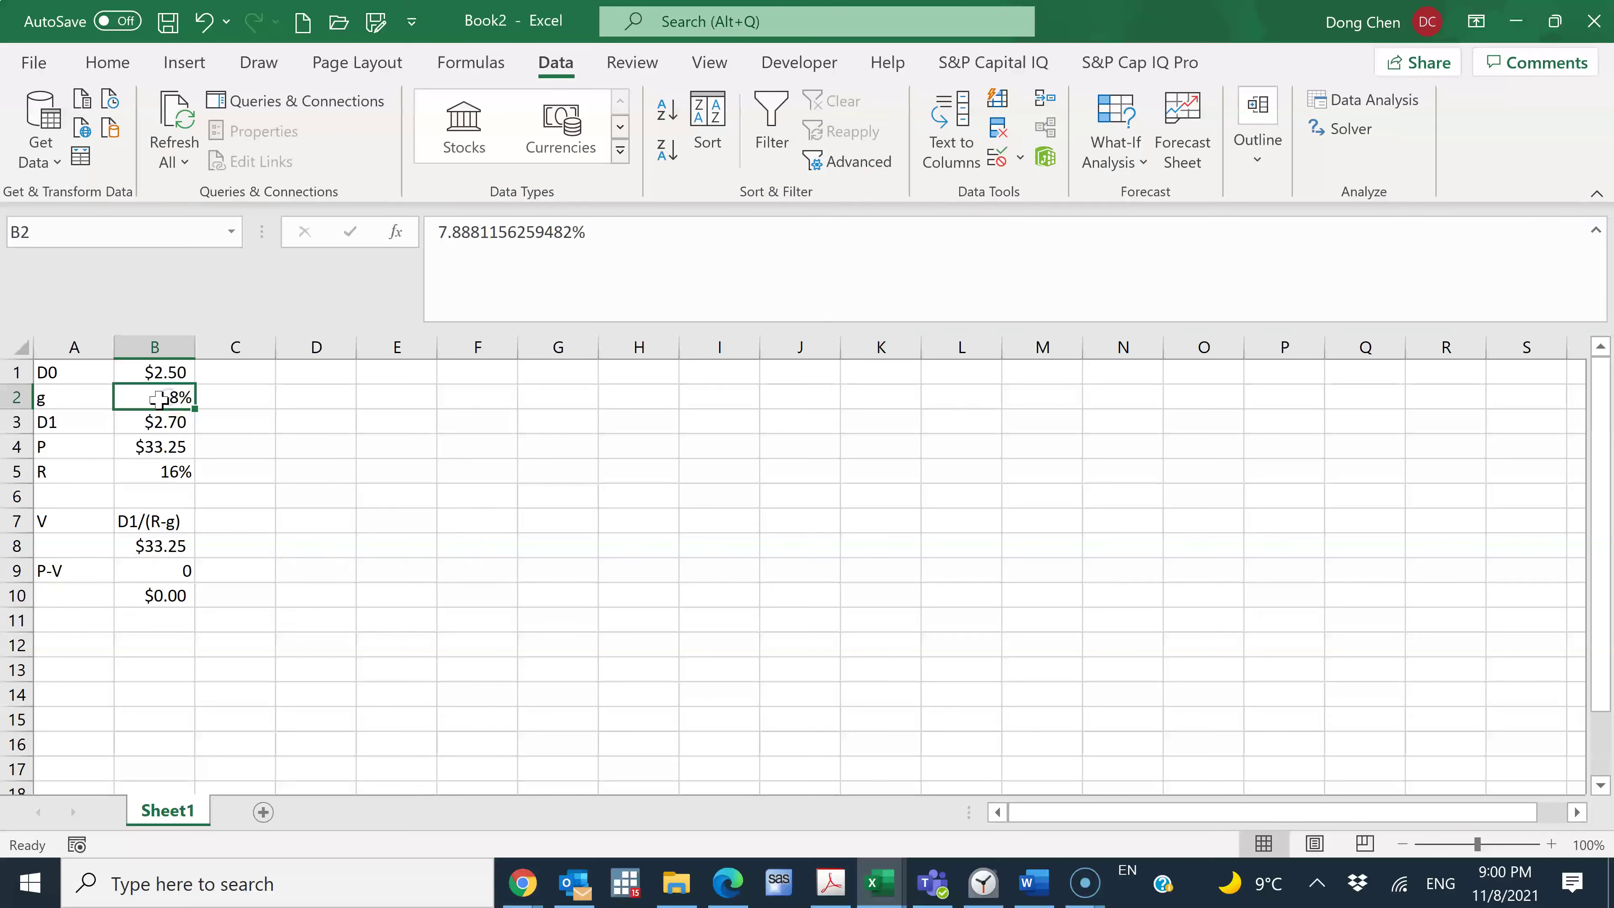
right_click(158, 399)
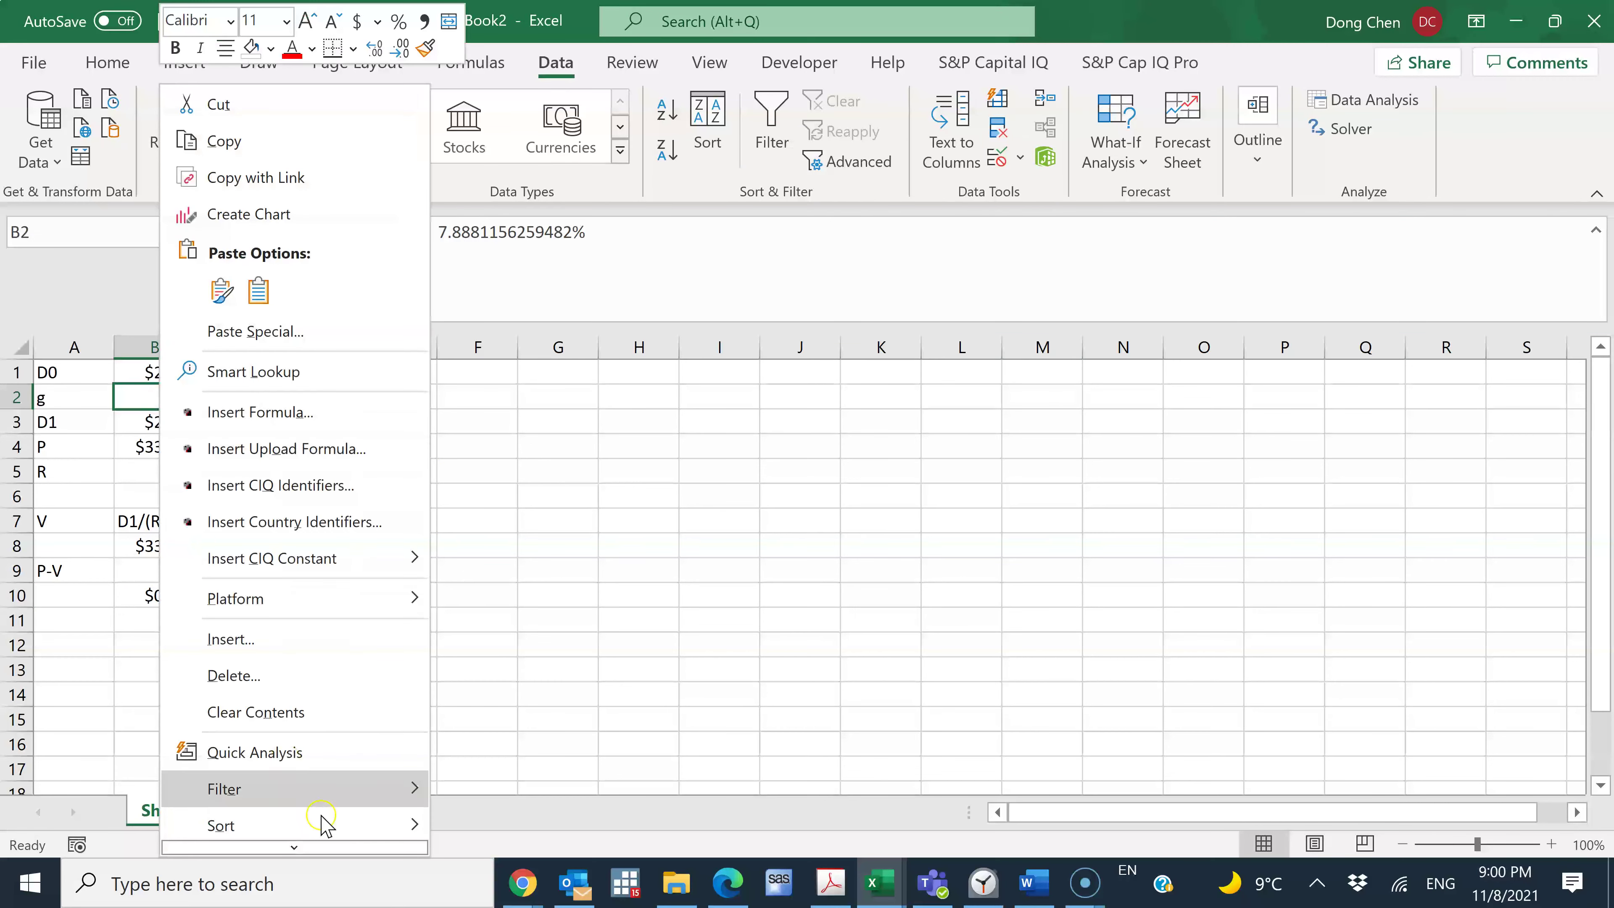
left_click(523, 886)
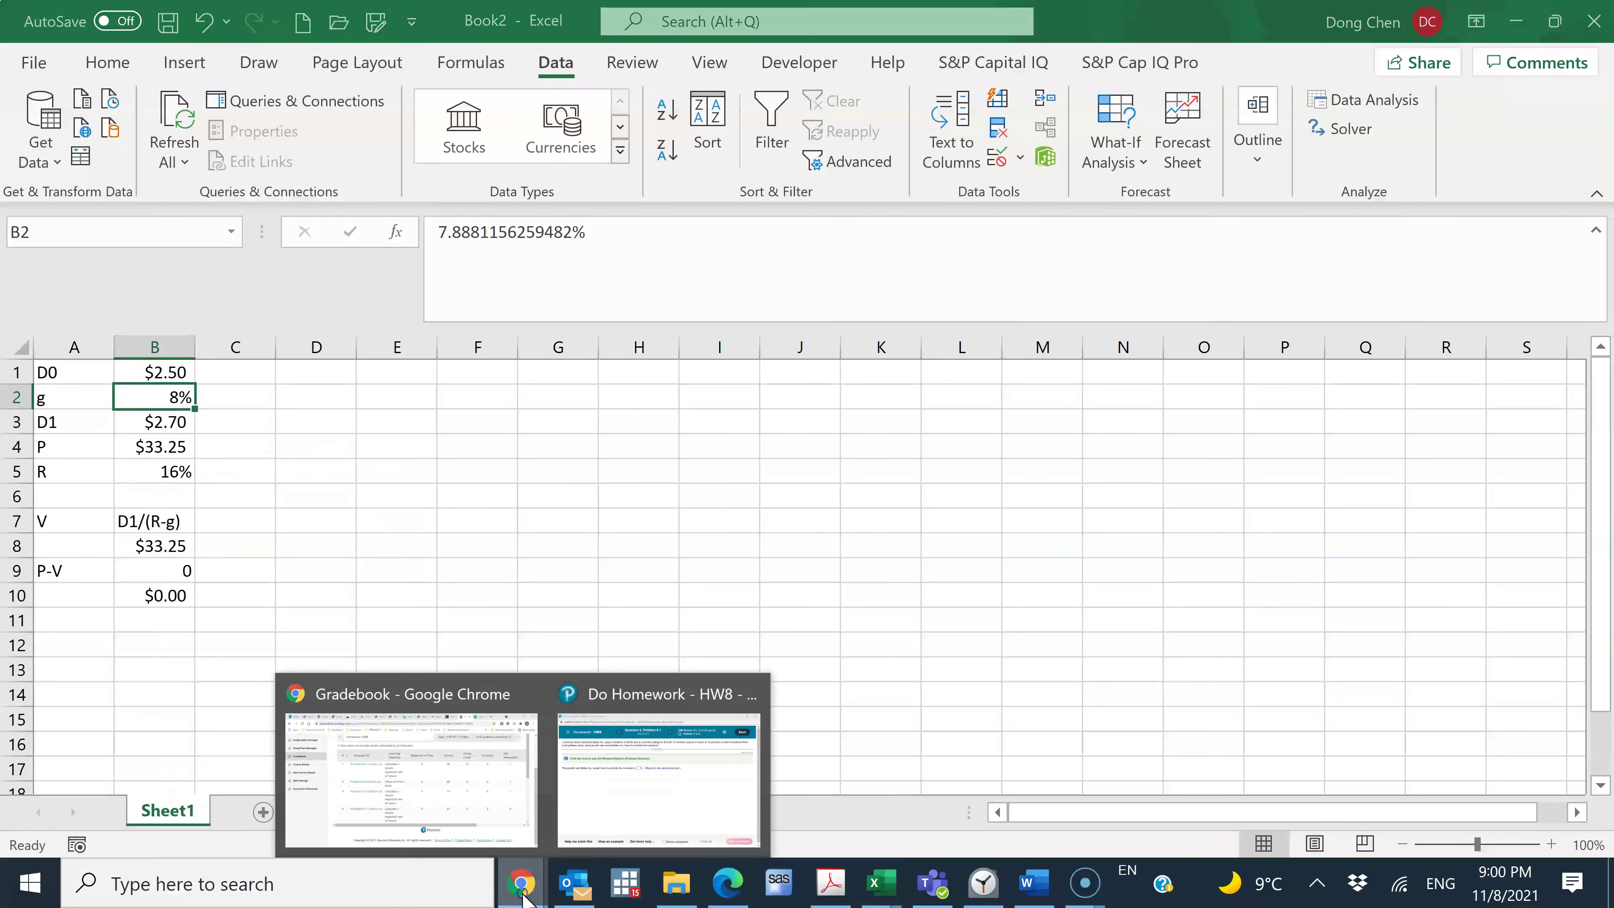
left_click(624, 720)
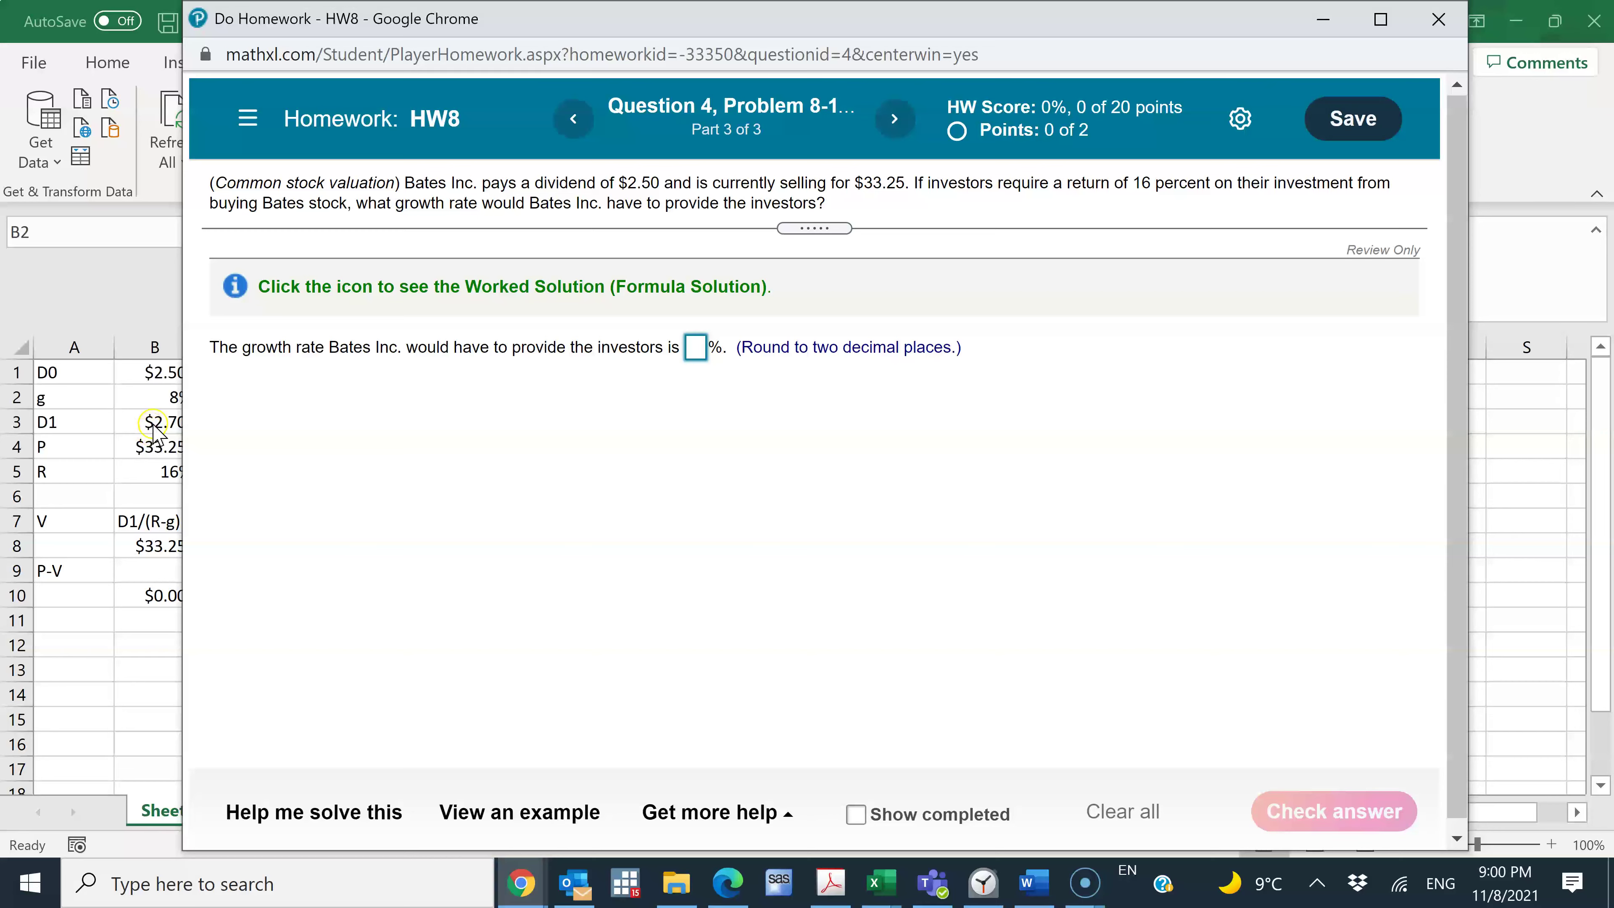
Step: Return to the Excel workbook and format the growth rate in B2 as a percentage with 2 decimal places
left_click(157, 402)
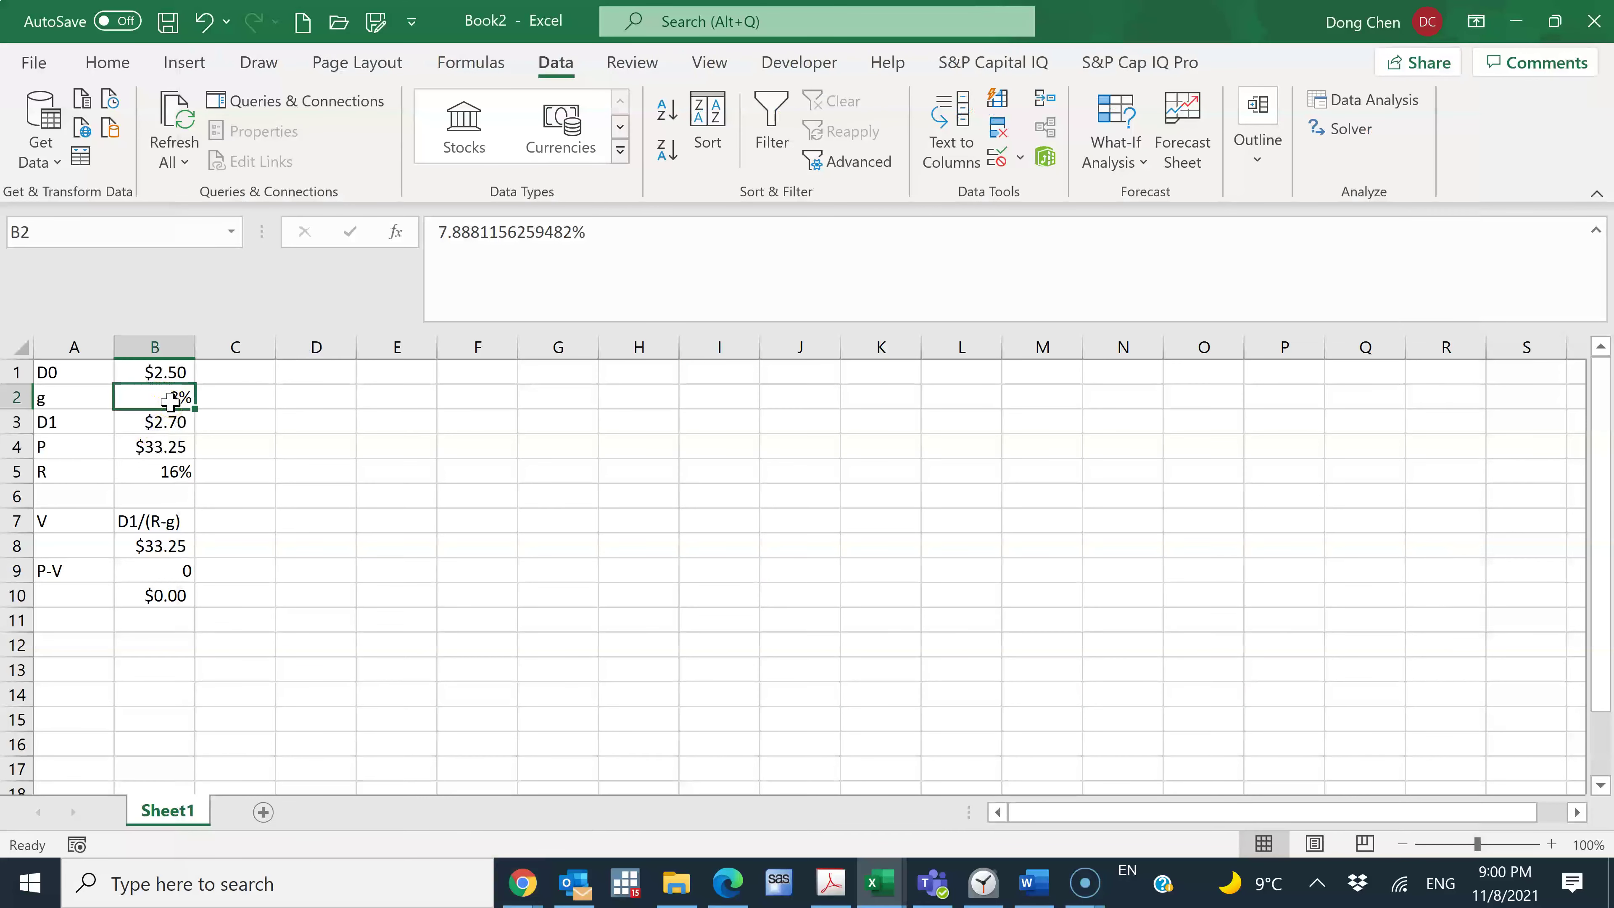
right_click(170, 400)
scroll(296, 820, "down", 5)
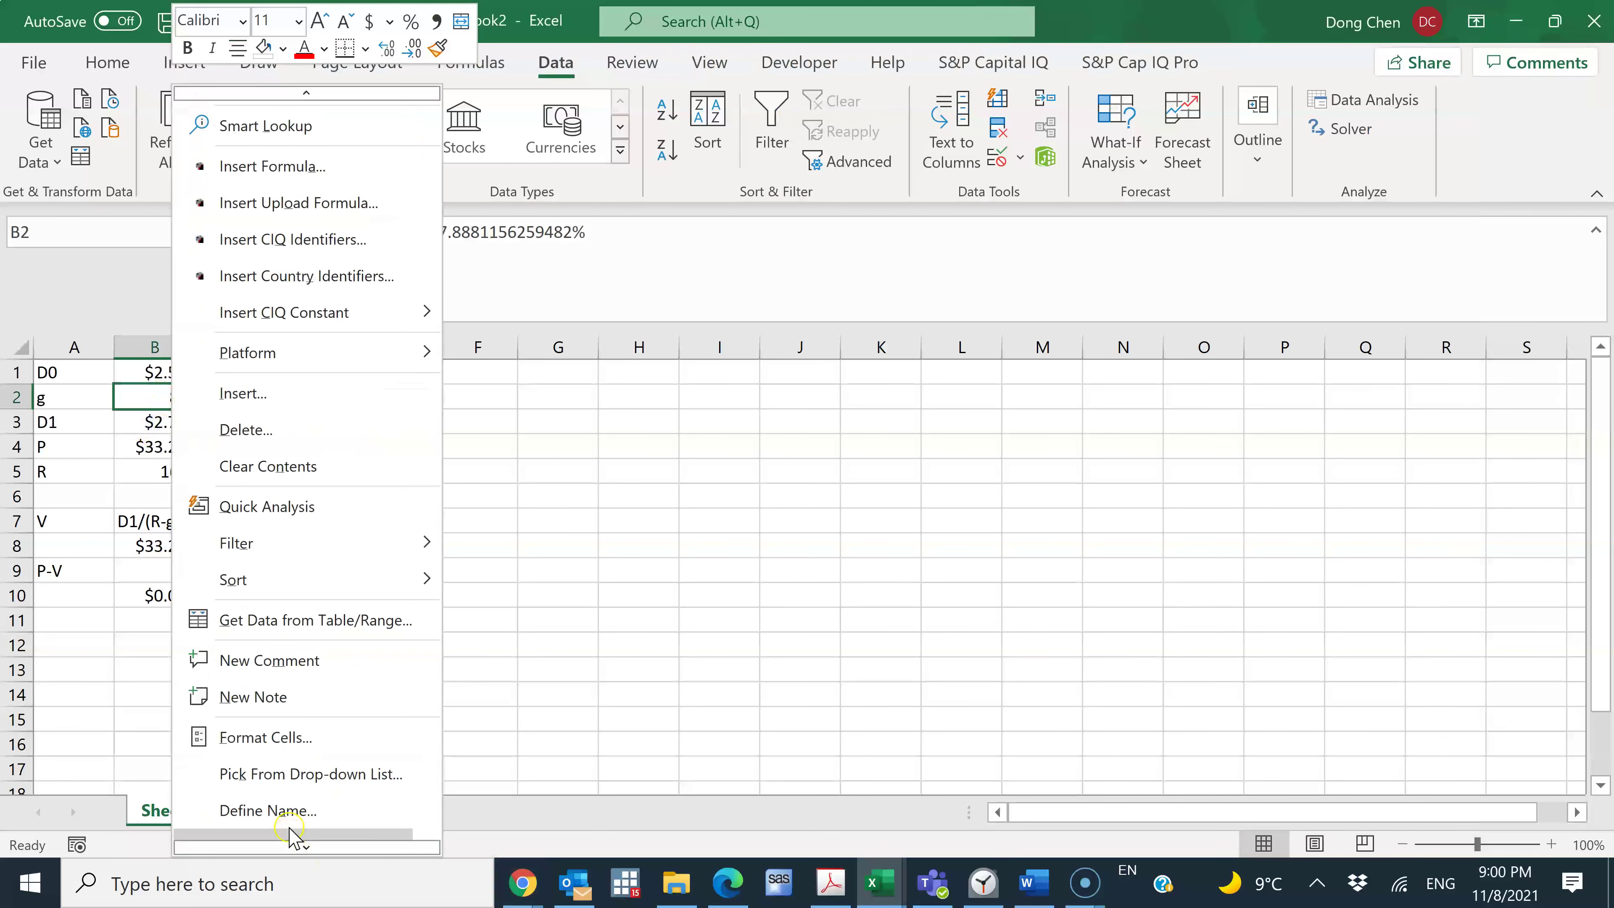
left_click(318, 738)
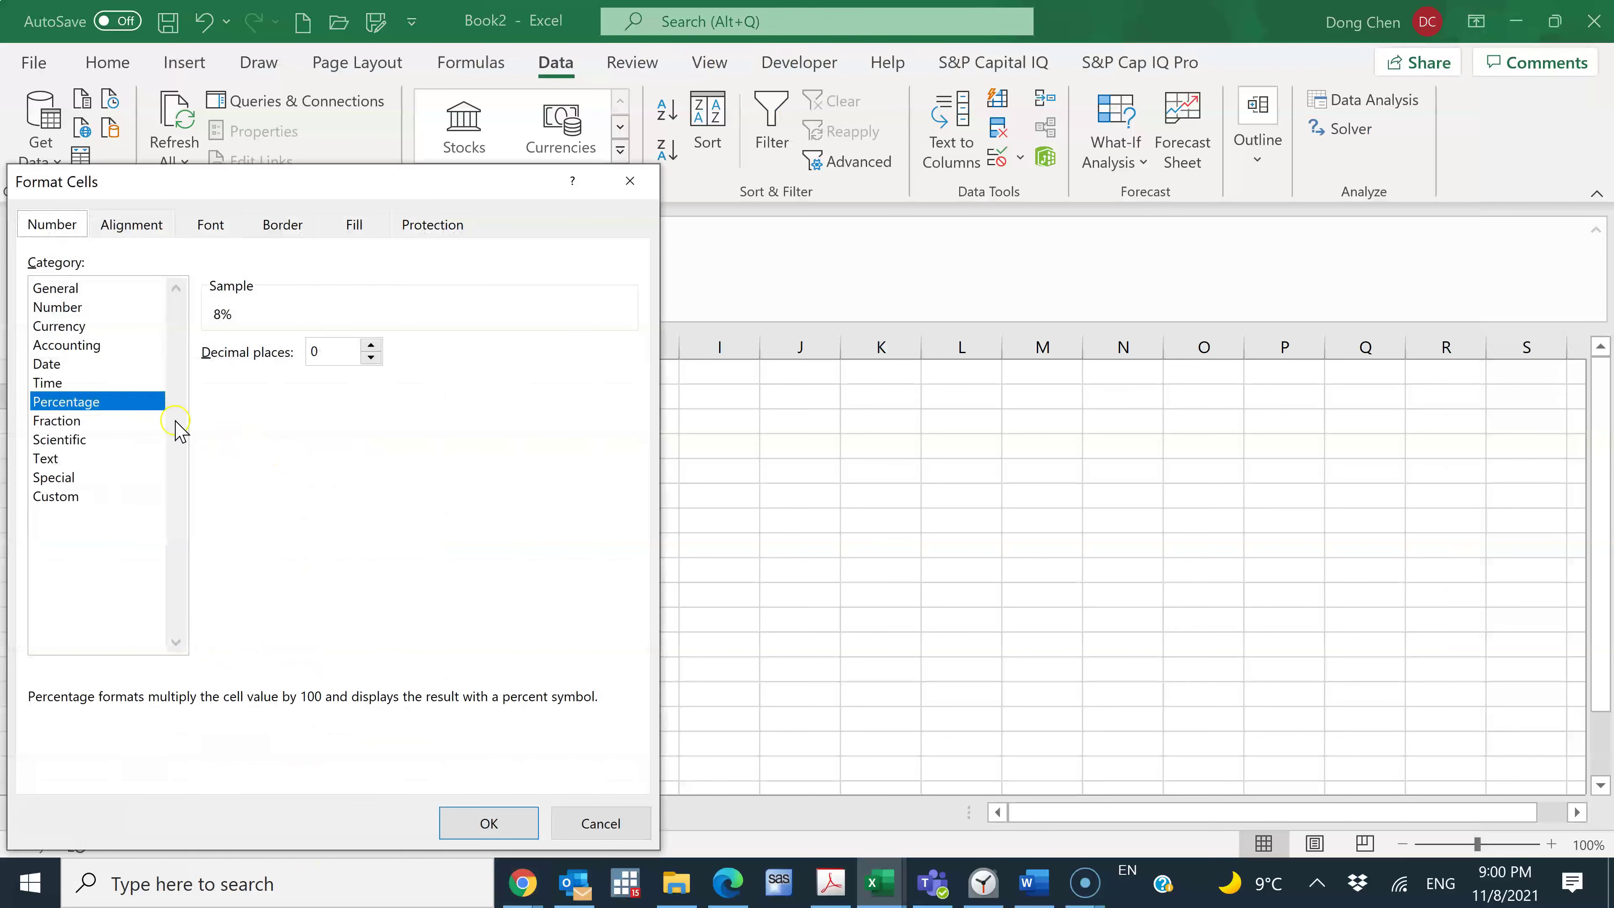
left_click(372, 345)
left_click(372, 345)
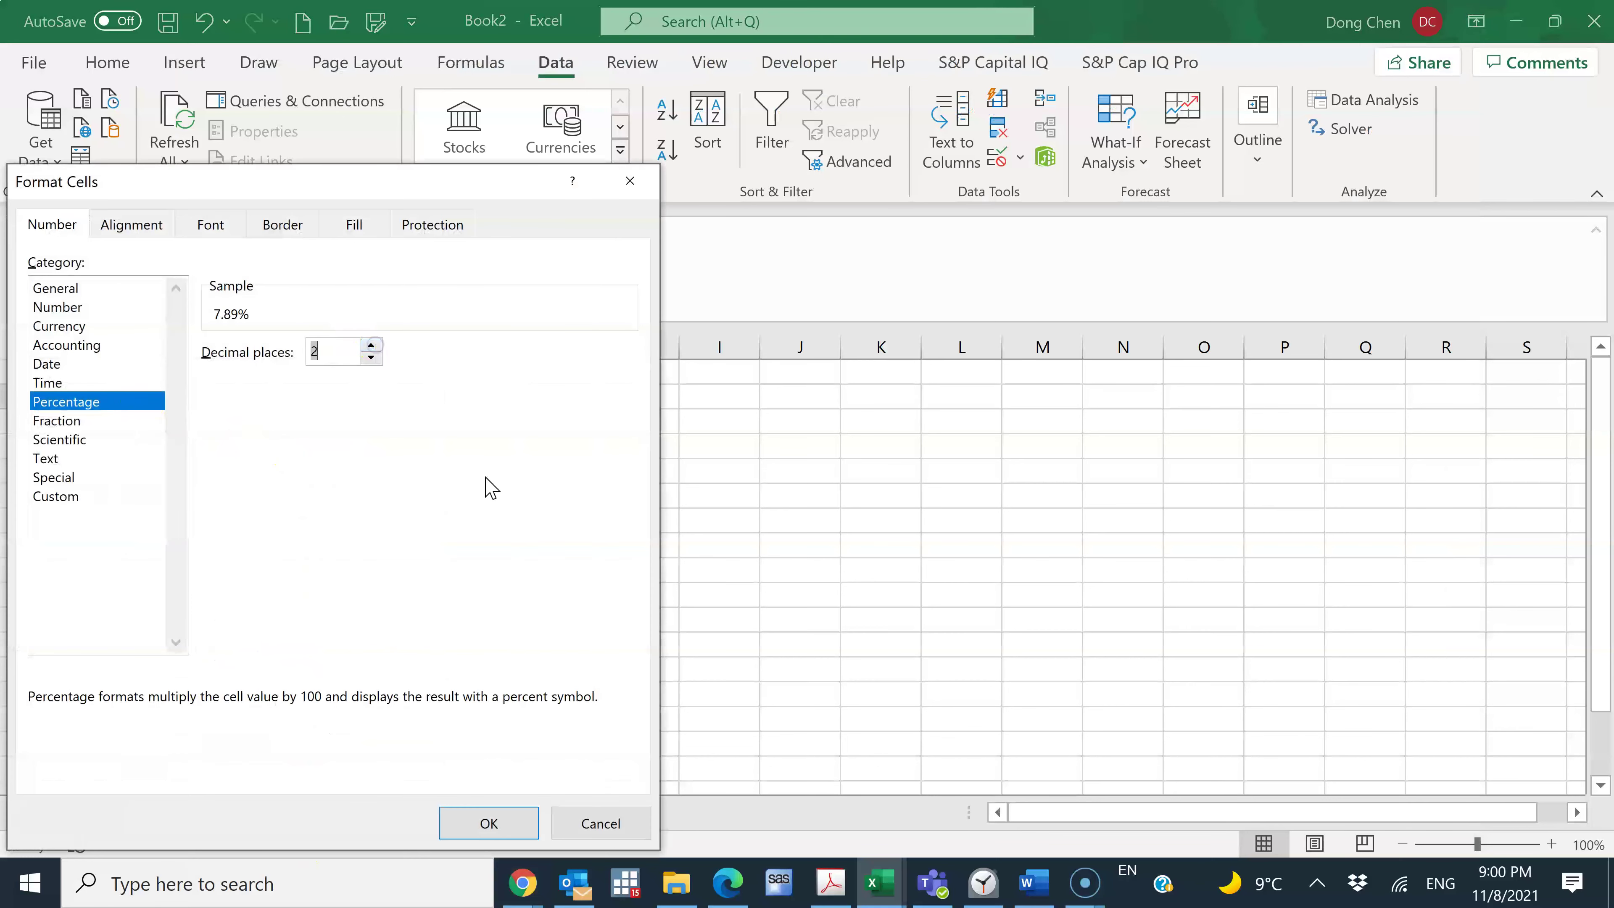
left_click(492, 827)
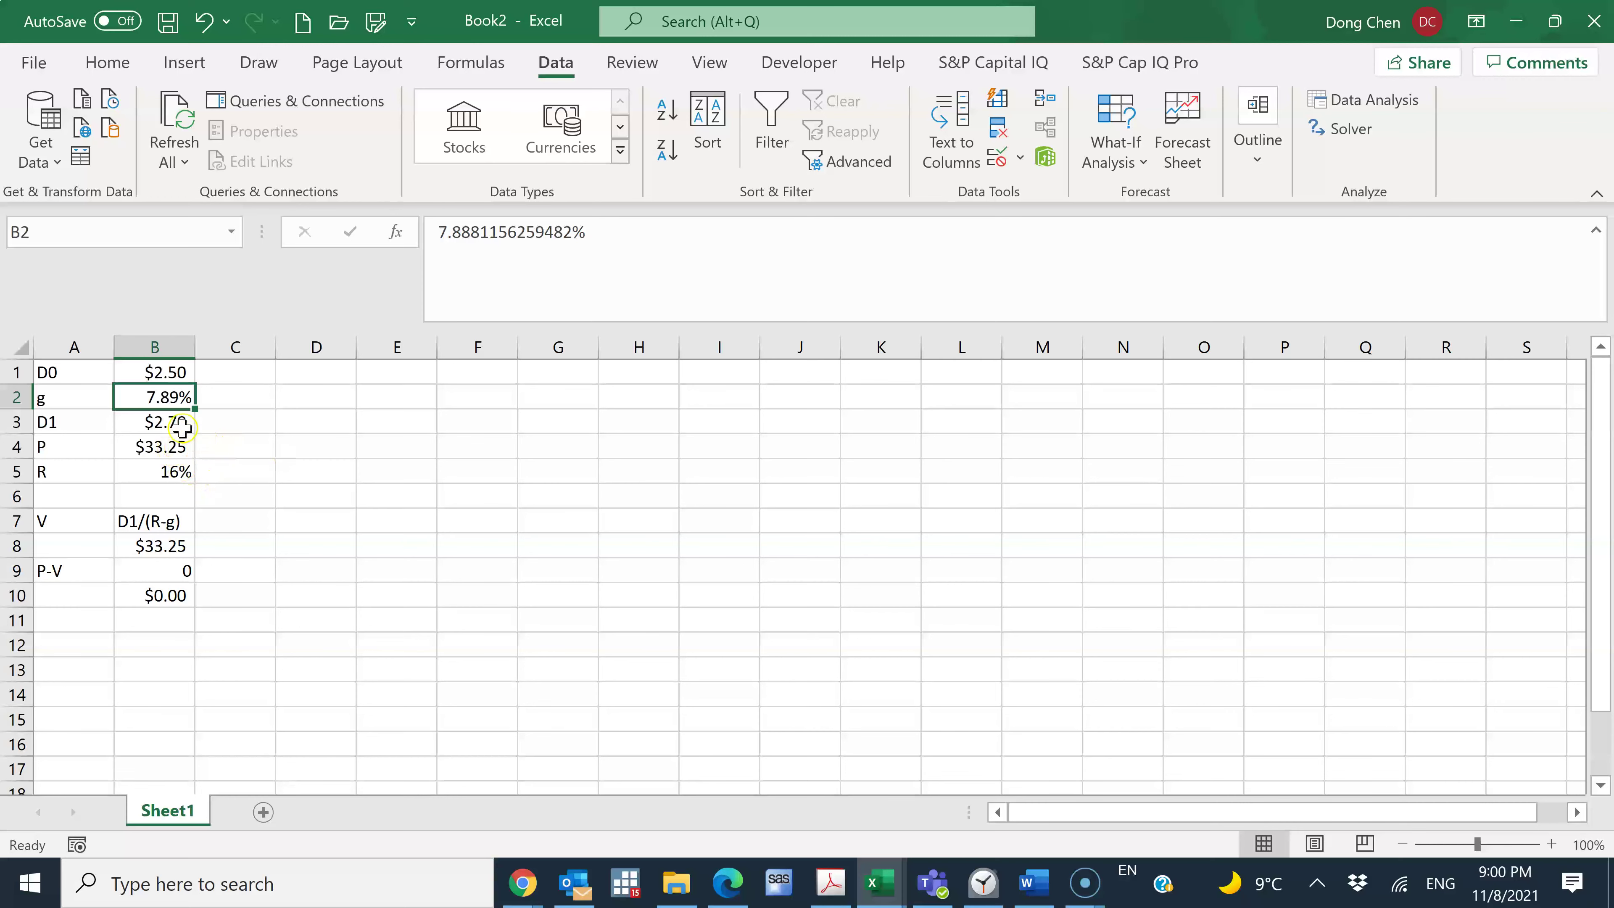
Step: Switch to the homework in Chrome, submit 7.89 as the growth rate for checking, and continue to the following question
mouse_move(522, 881)
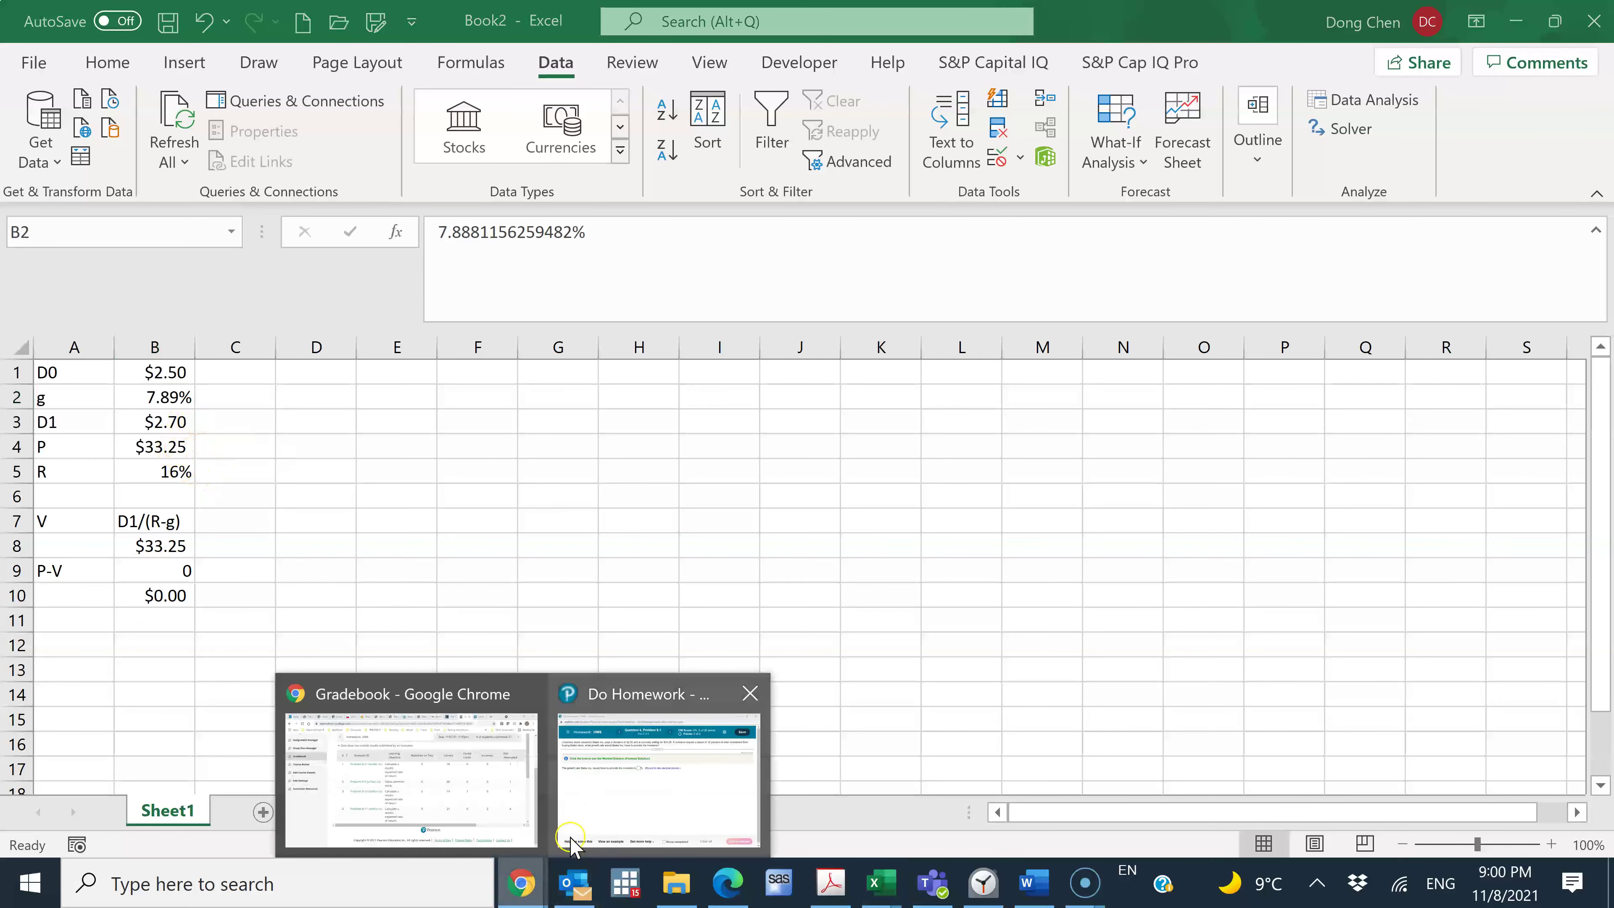
left_click(603, 771)
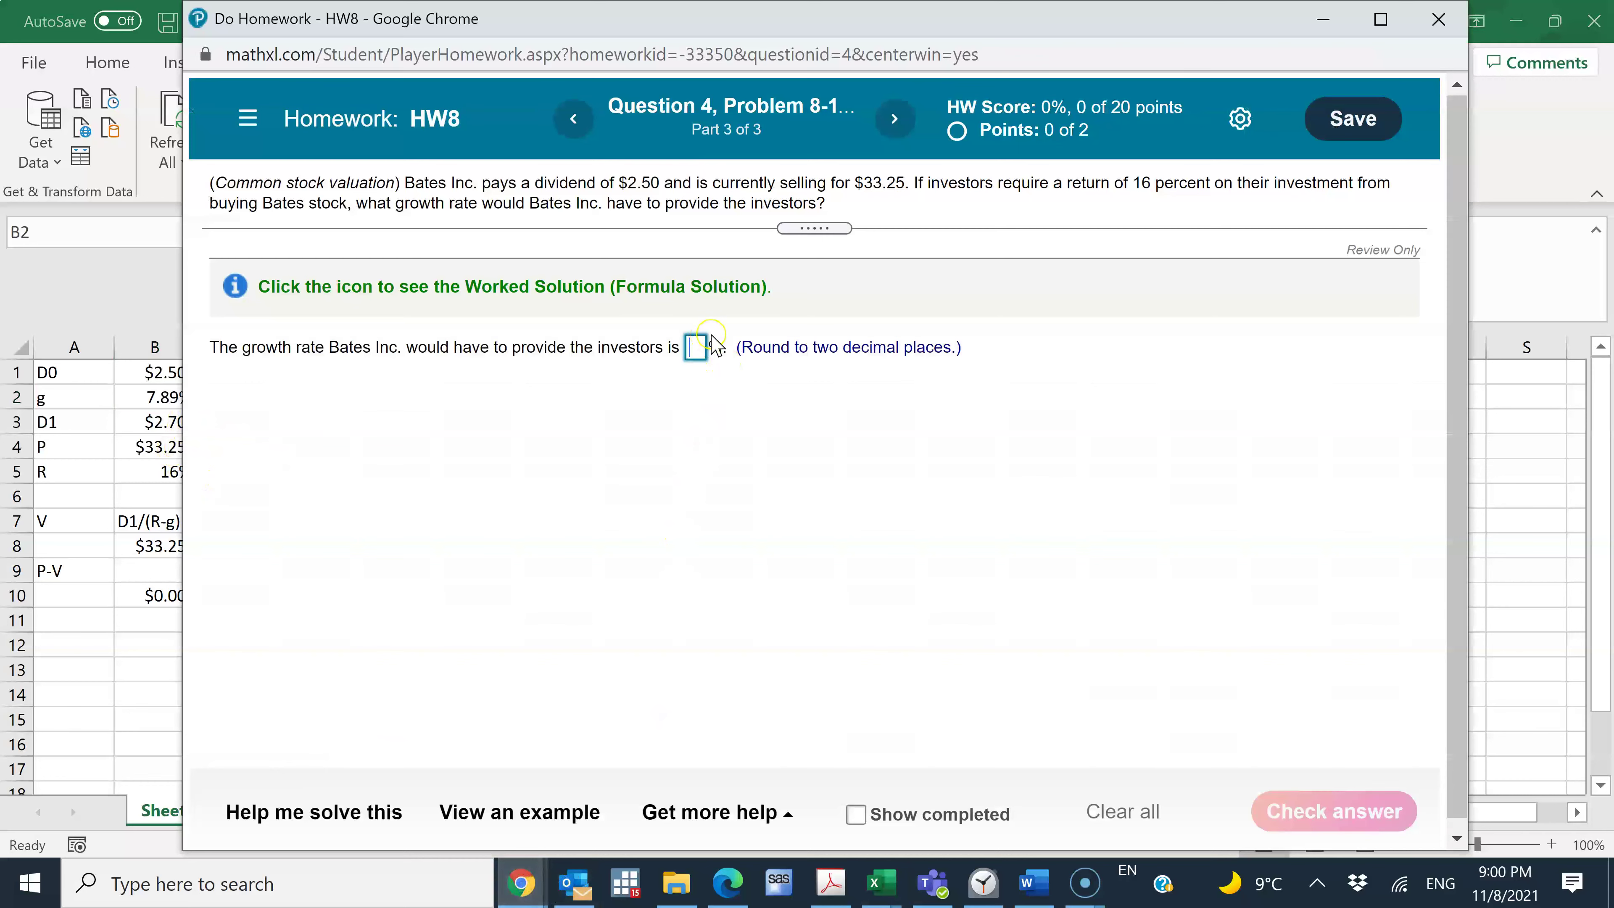
type("7.89")
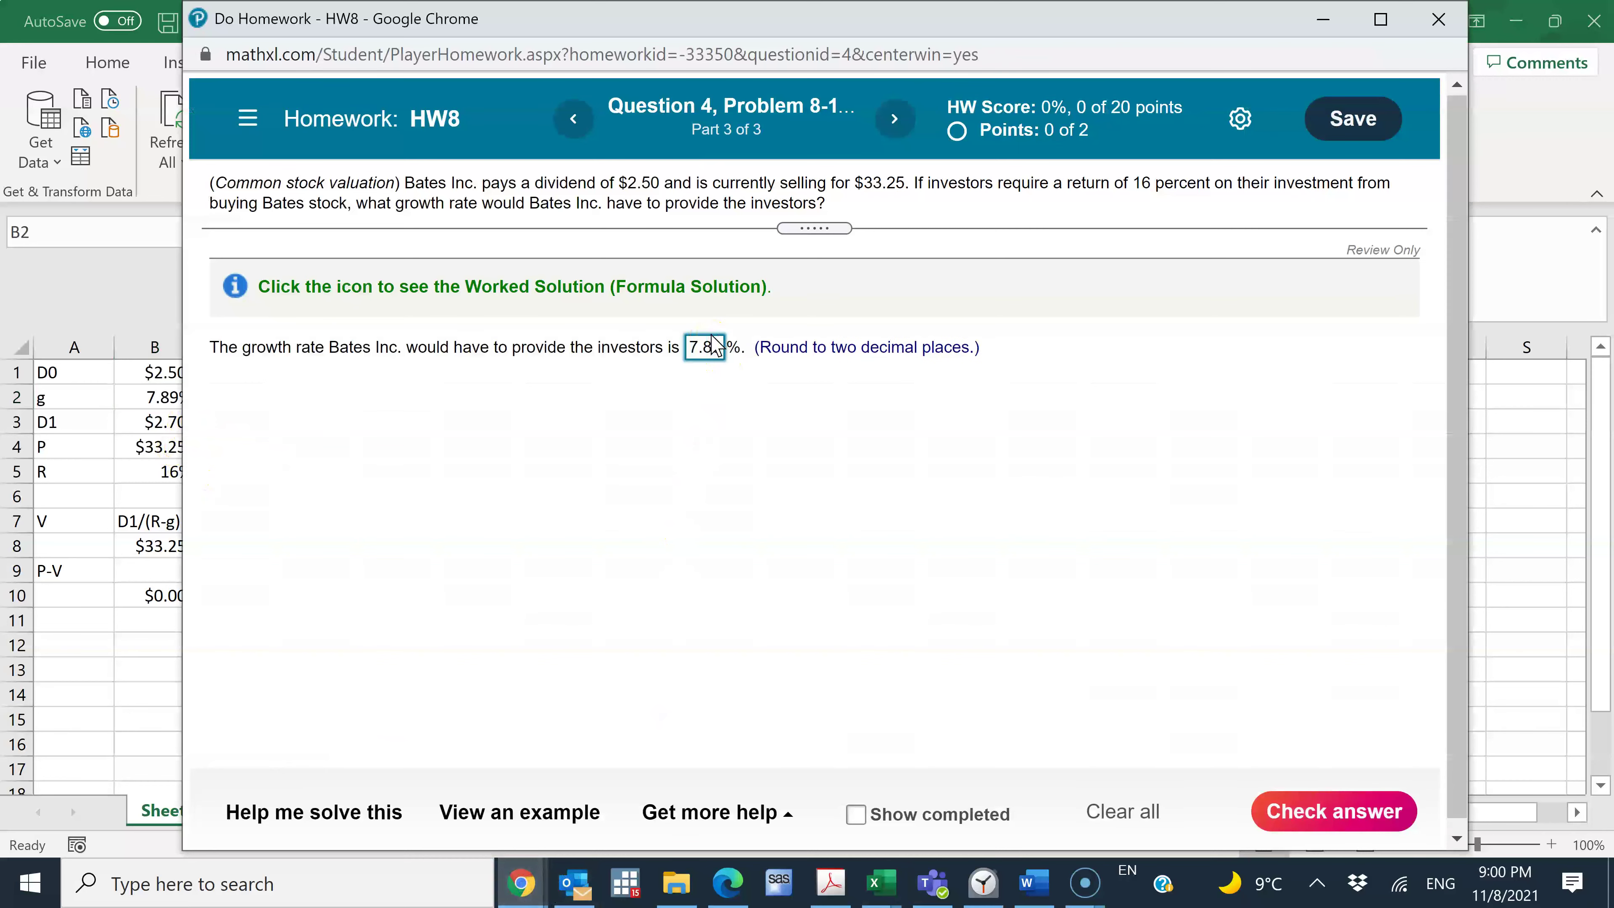
left_click(1337, 811)
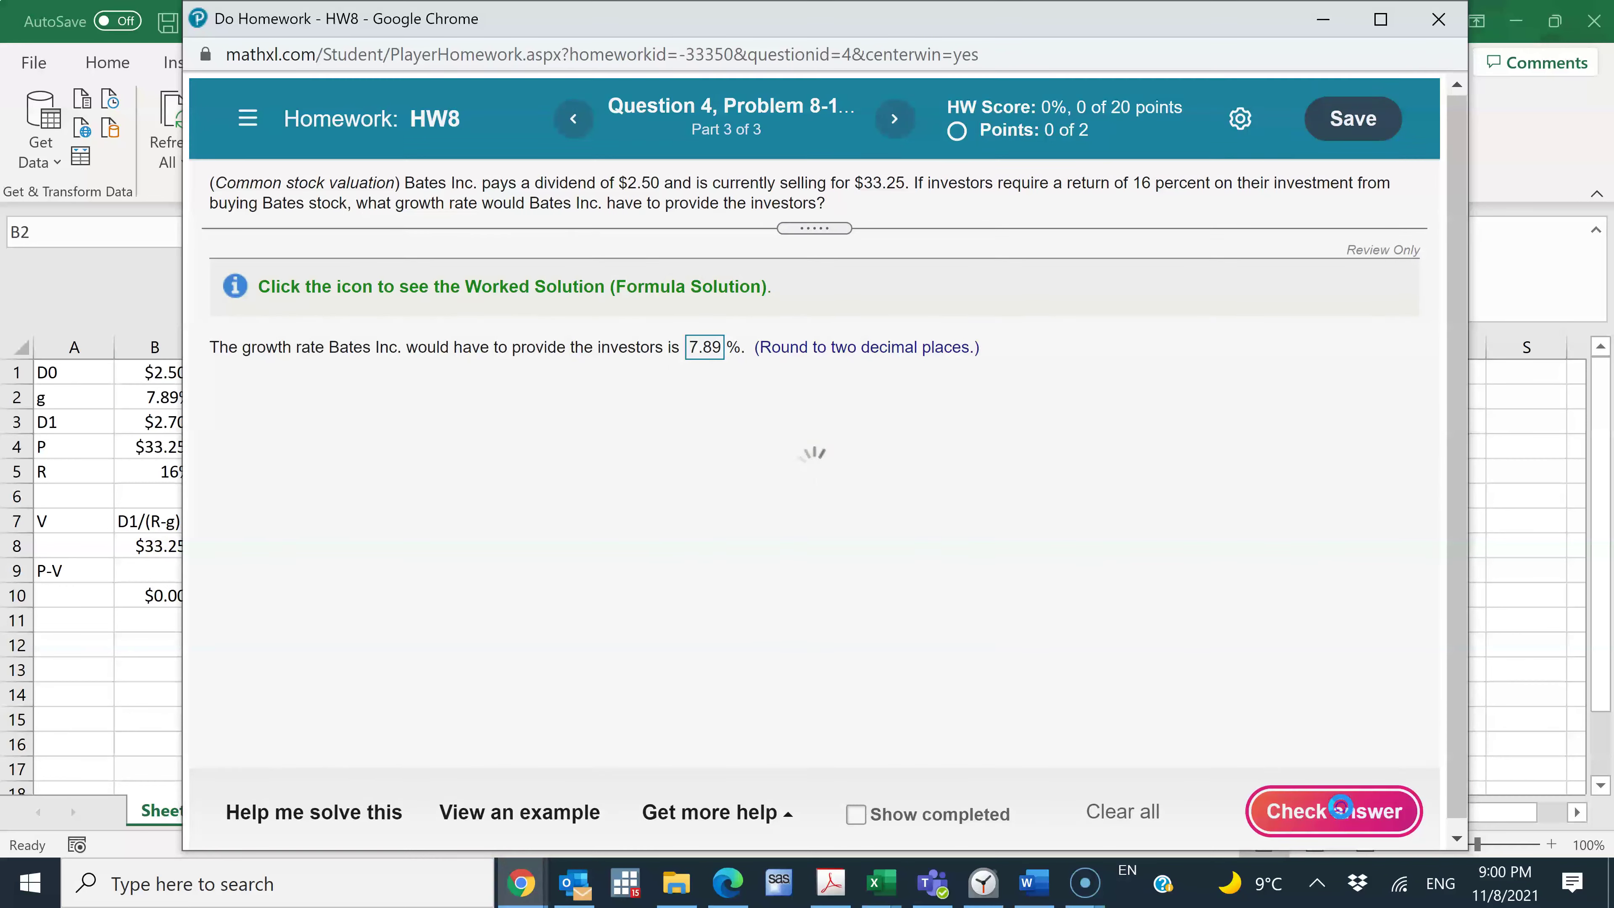
left_click(822, 515)
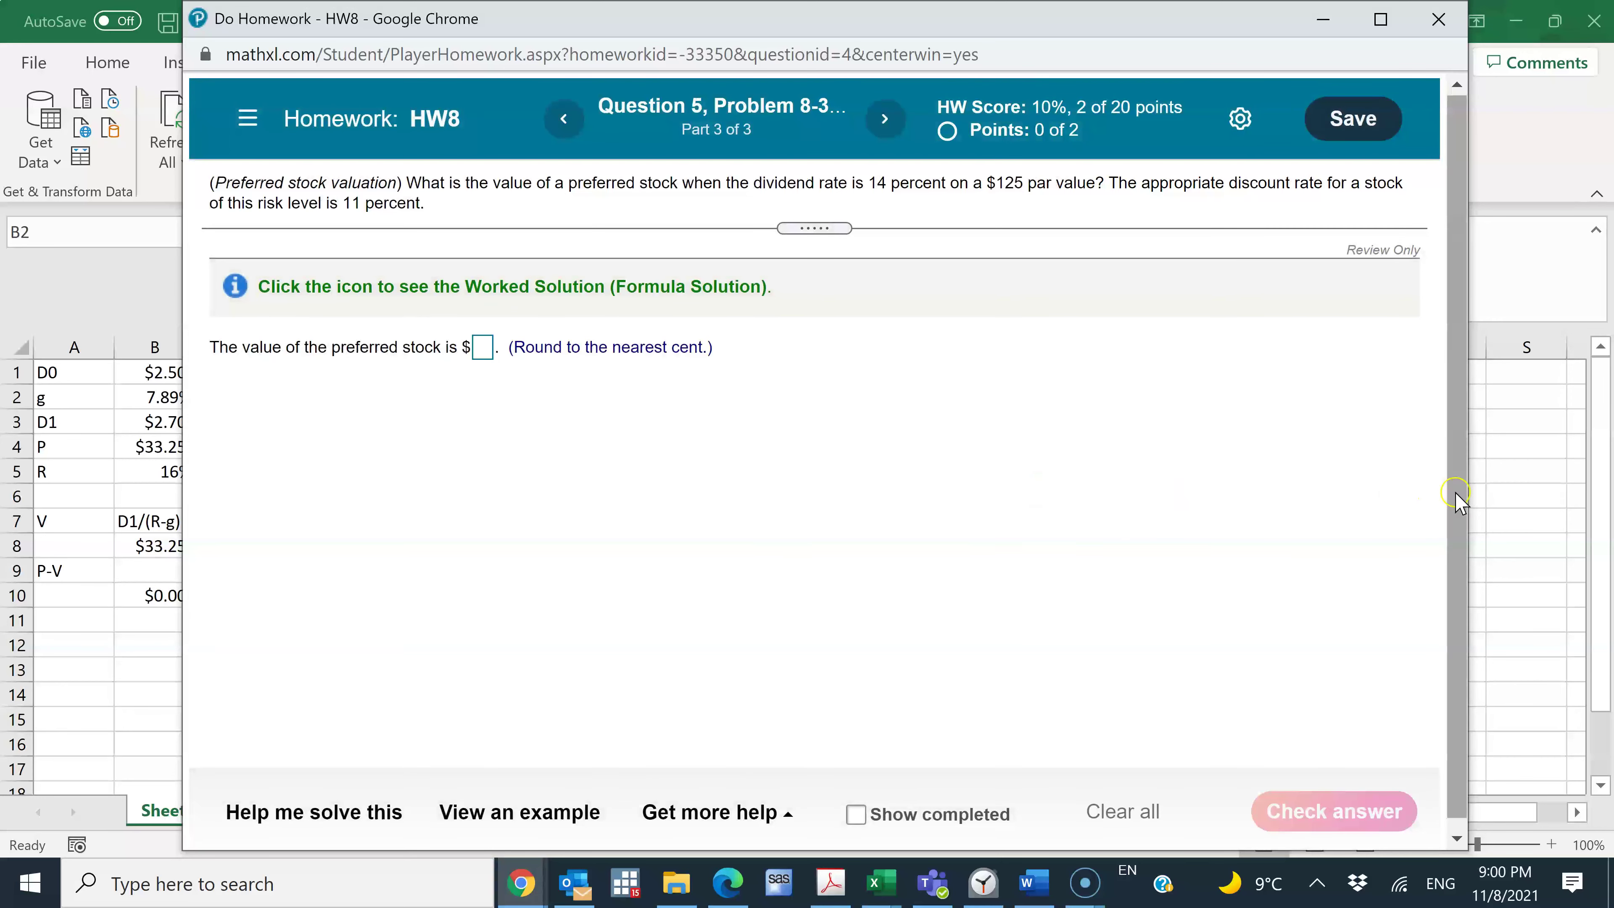
Step: Switch back to Excel and review the available What-If Analysis commands
key("alt+Tab")
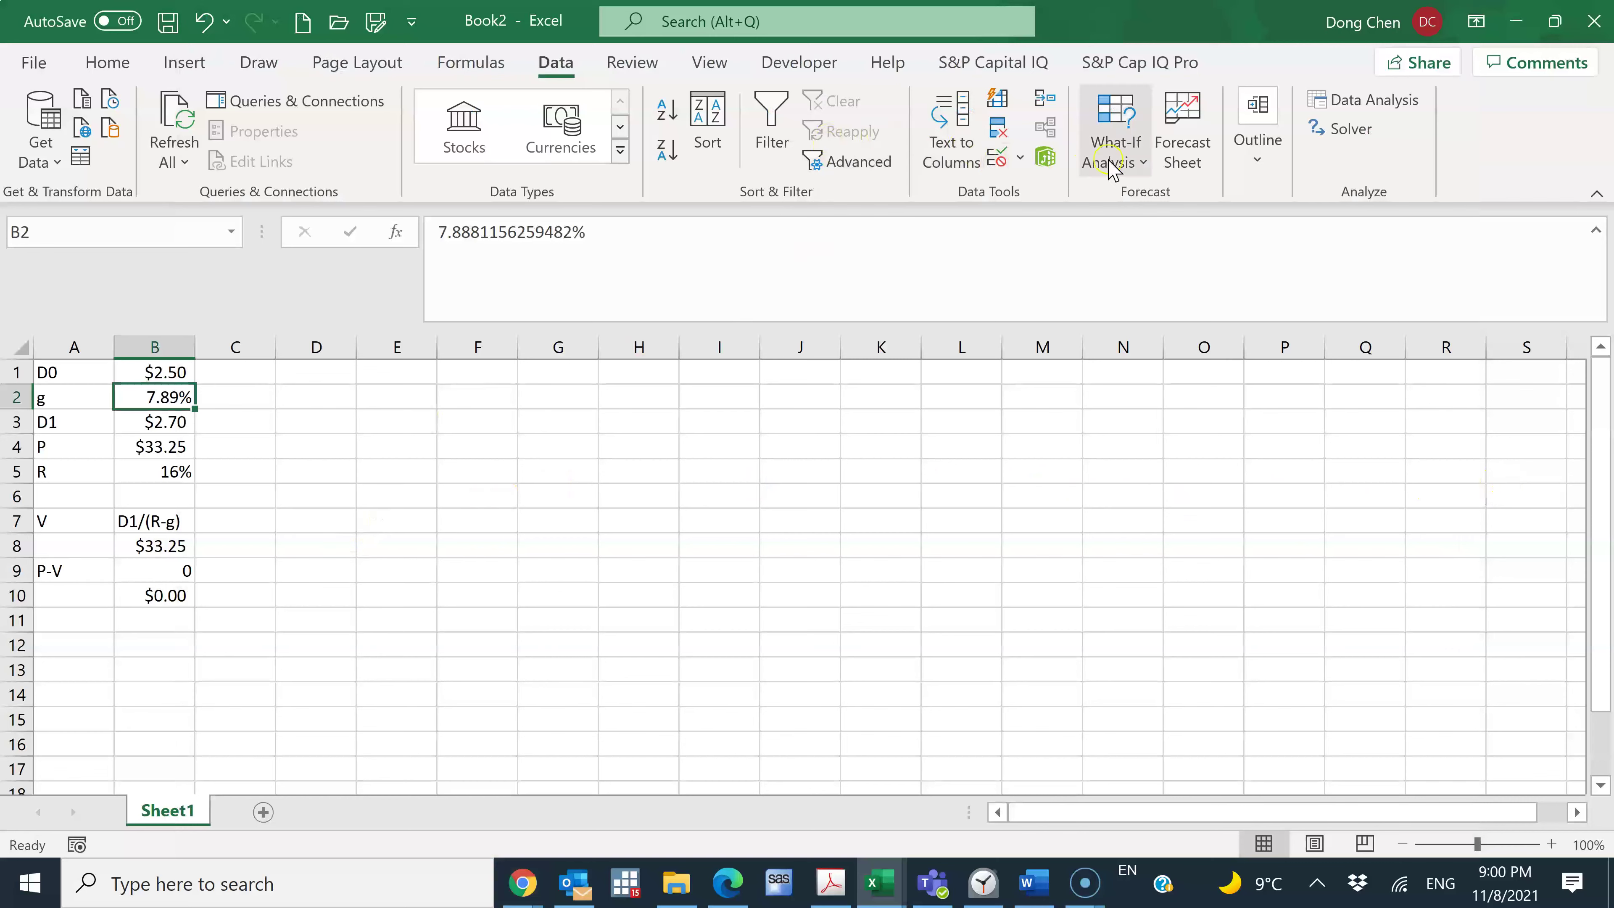
left_click(1129, 162)
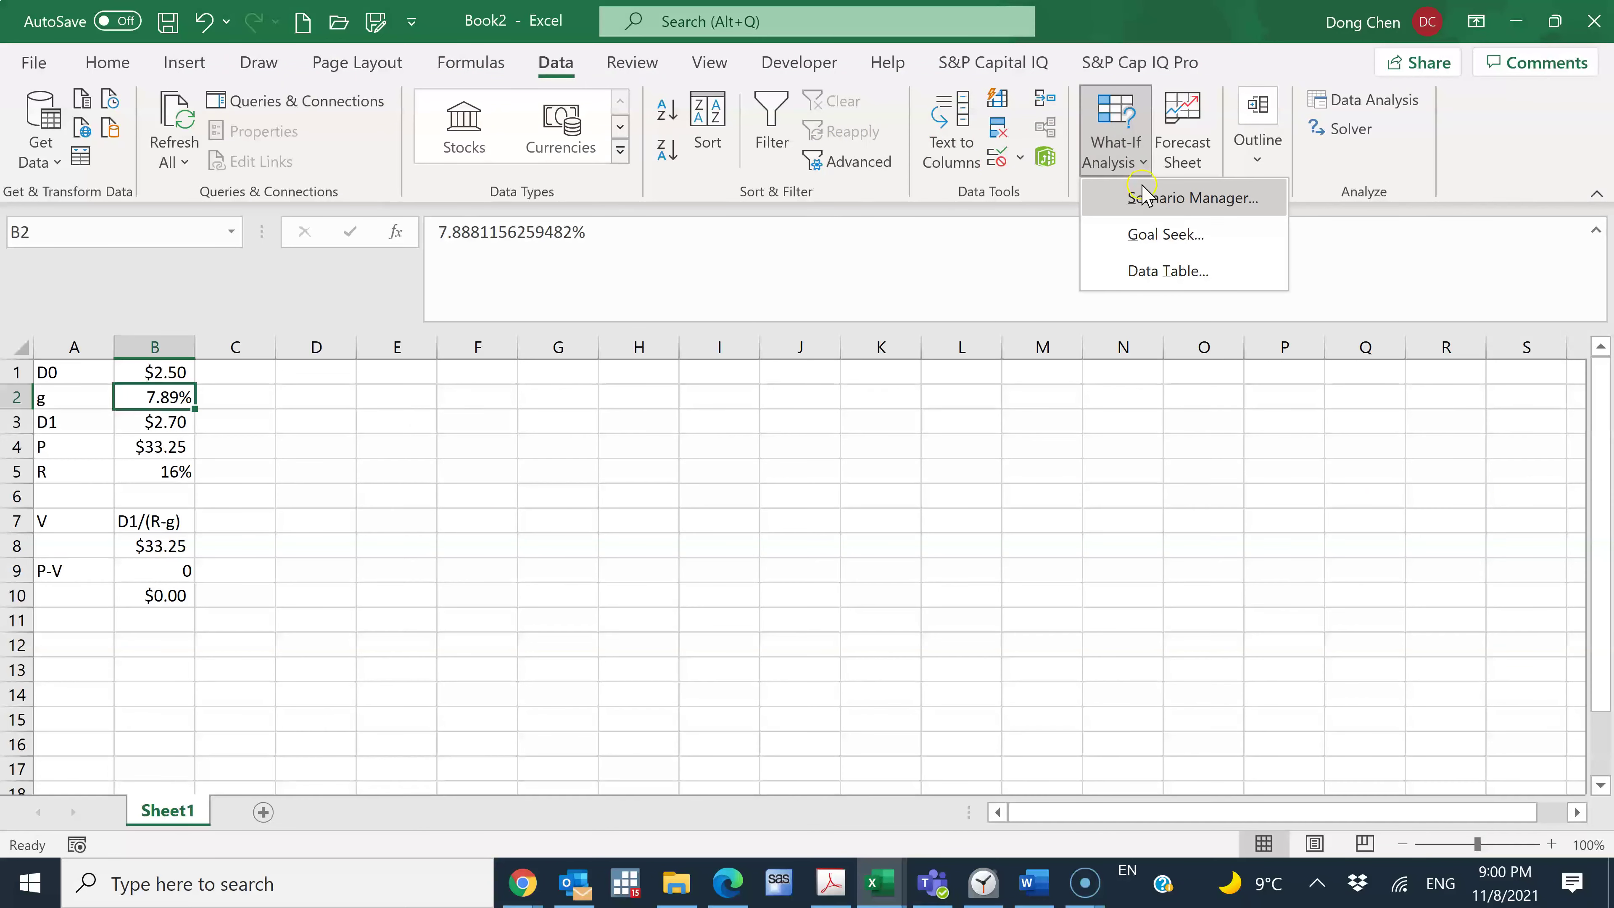